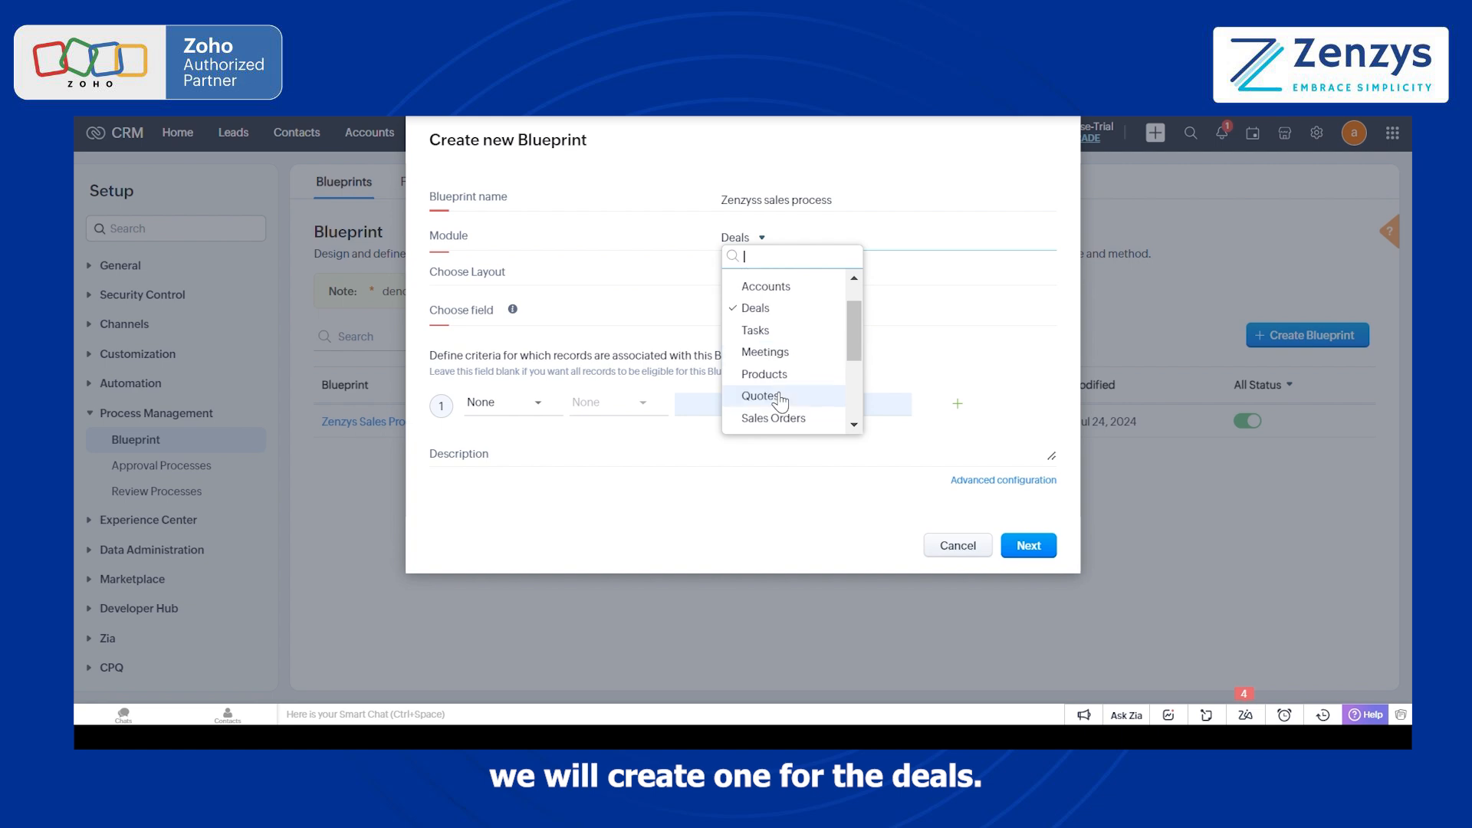
Step: Set the new blueprint's module to Deals, its layout to Standard and its controlling field to Stage
scroll(780, 398, "up", 2)
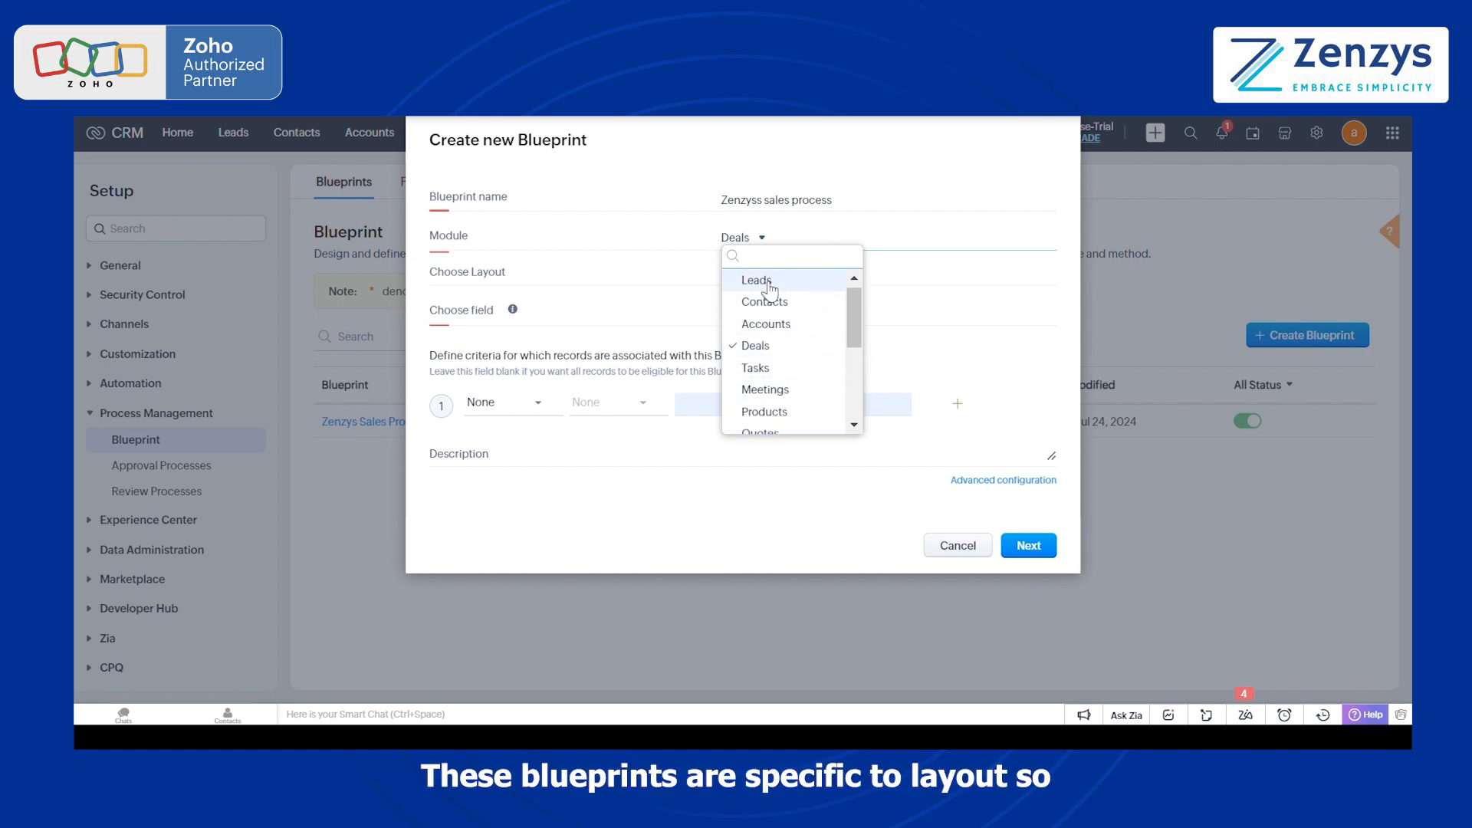
left_click(780, 349)
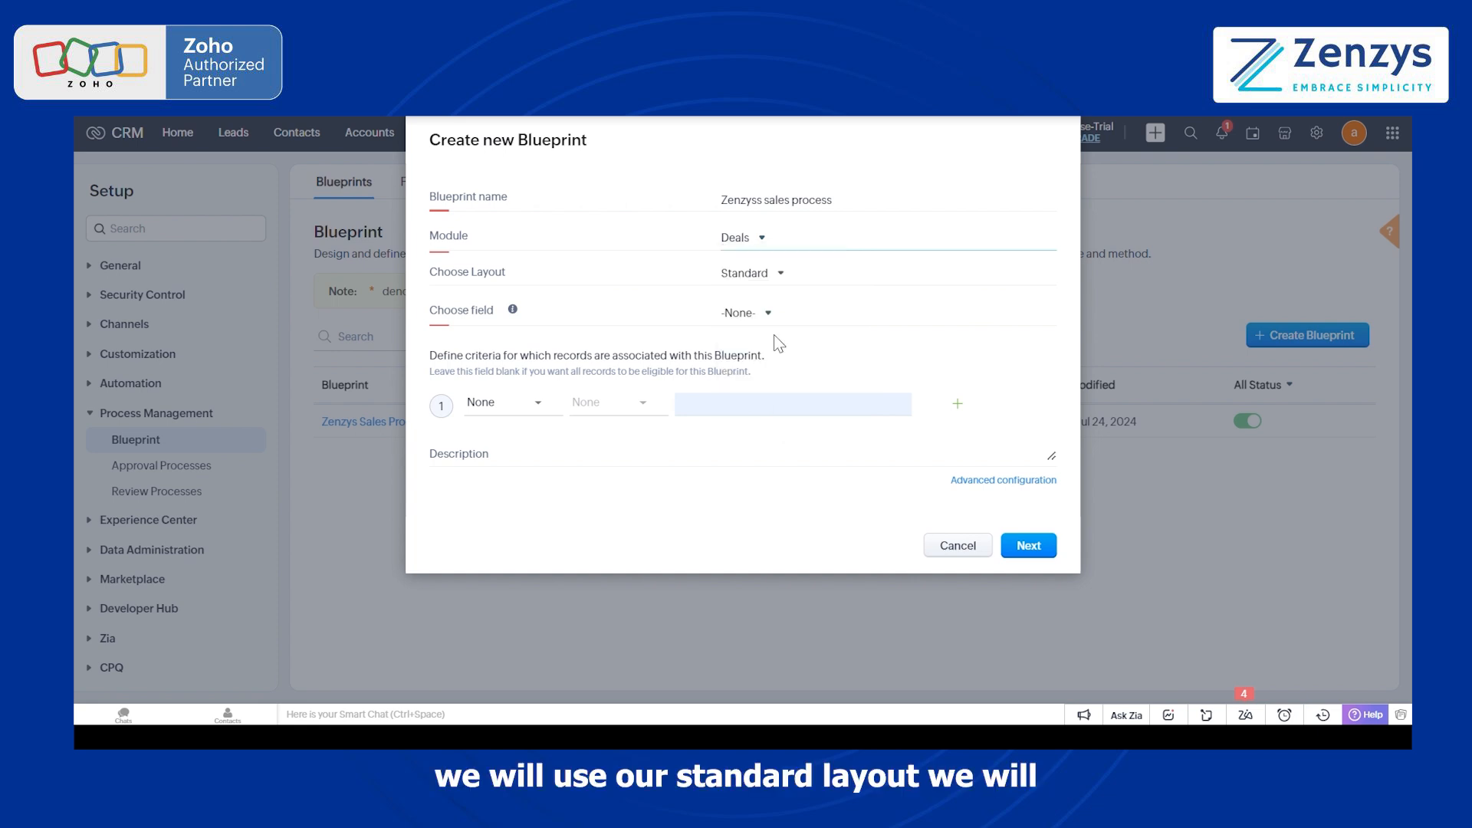
left_click(774, 284)
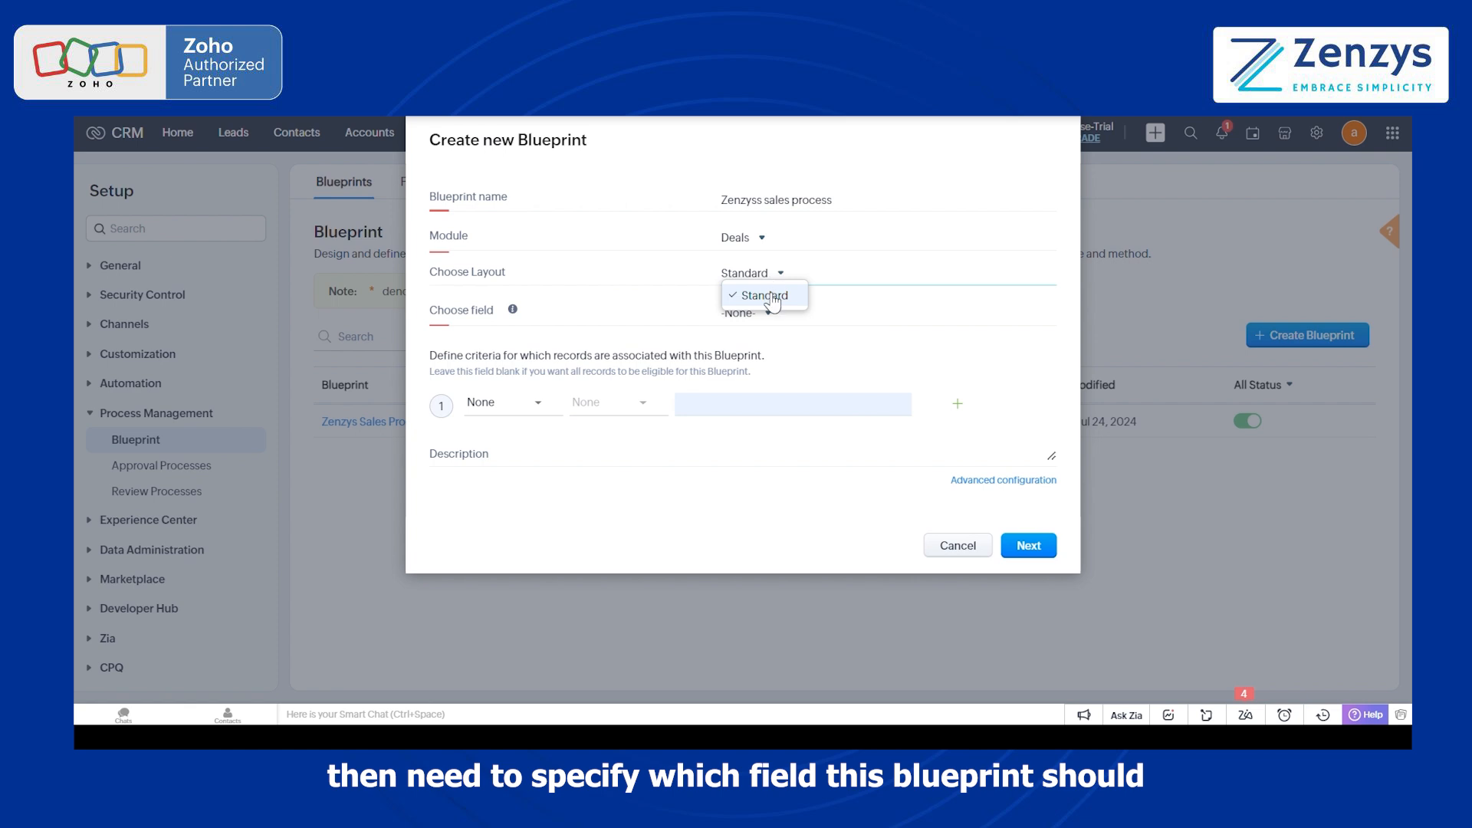
left_click(773, 299)
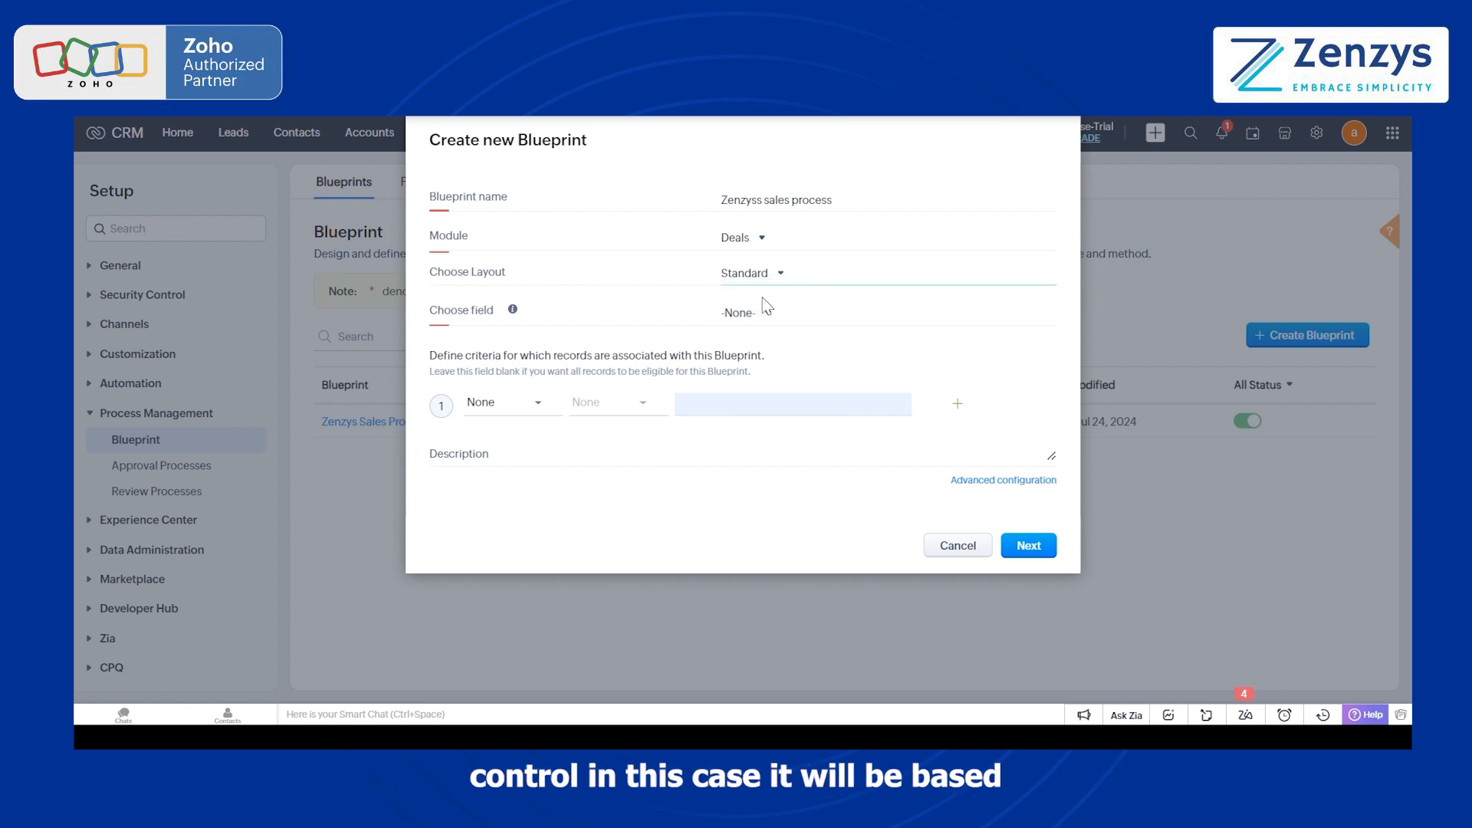
left_click(766, 314)
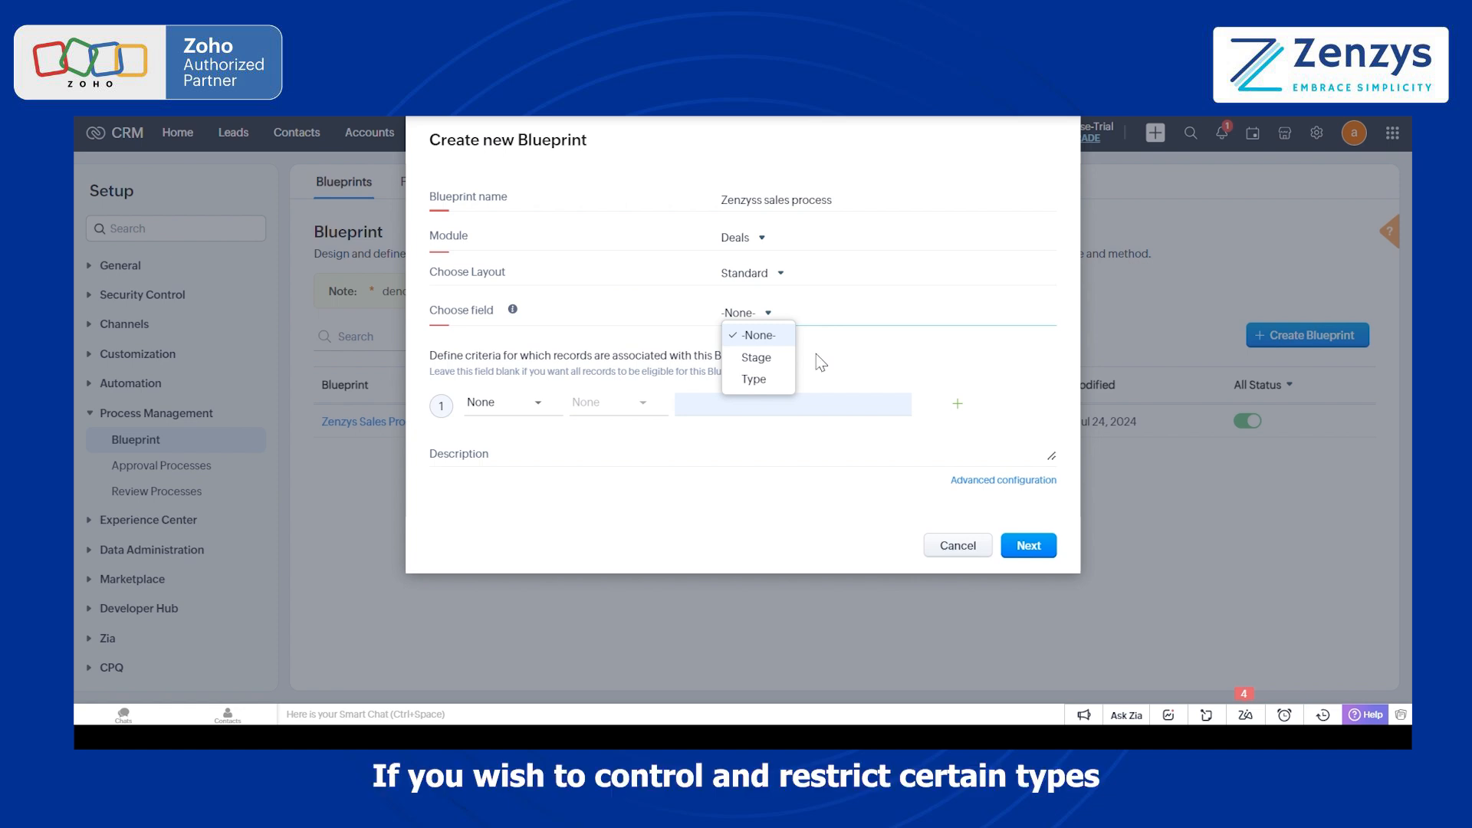
left_click(775, 365)
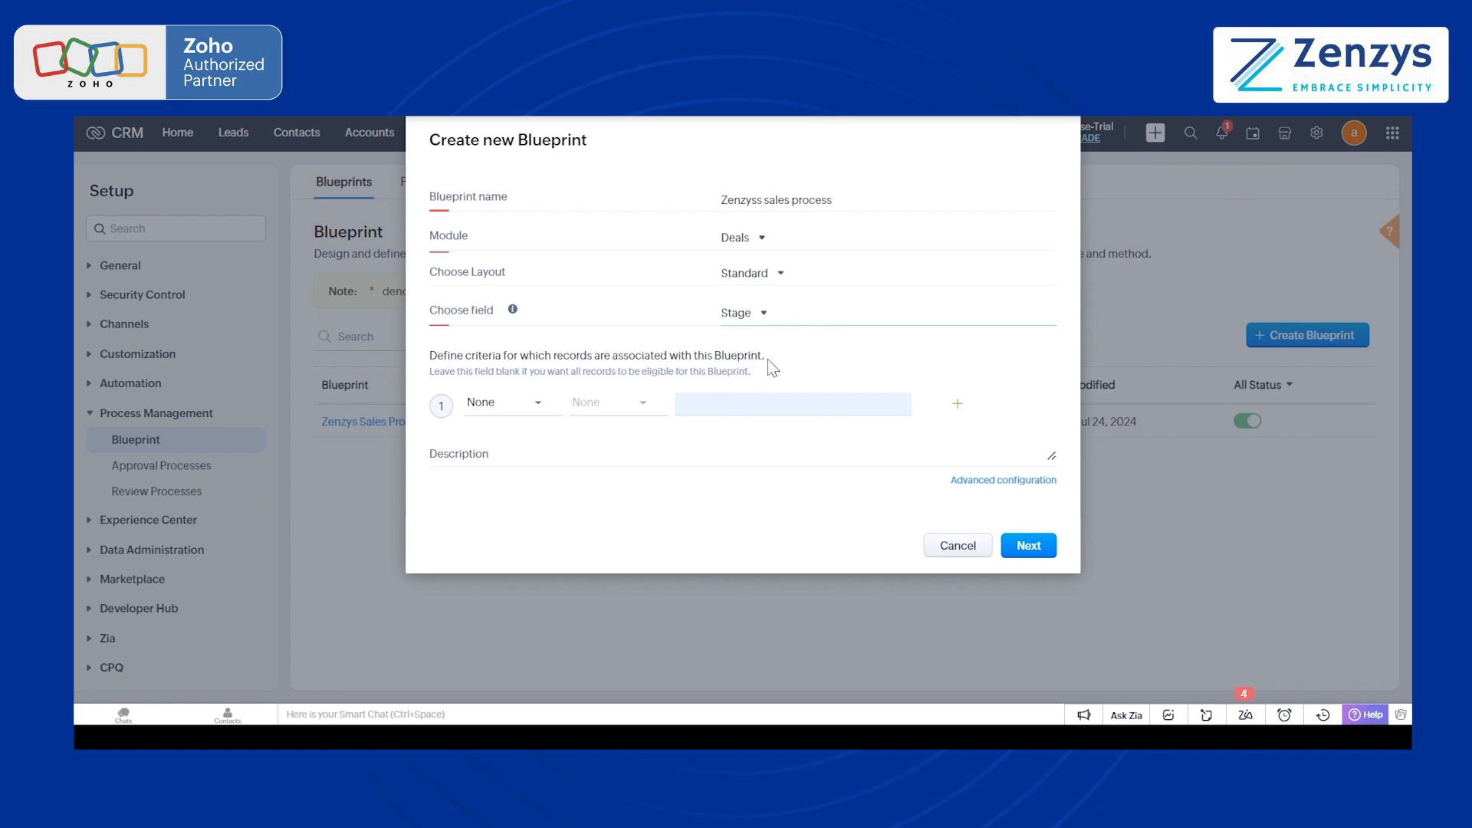
Step: Review the deal fields that can serve as entry criteria for the blueprint without choosing one
left_click(512, 407)
scroll(537, 571, "down", 3)
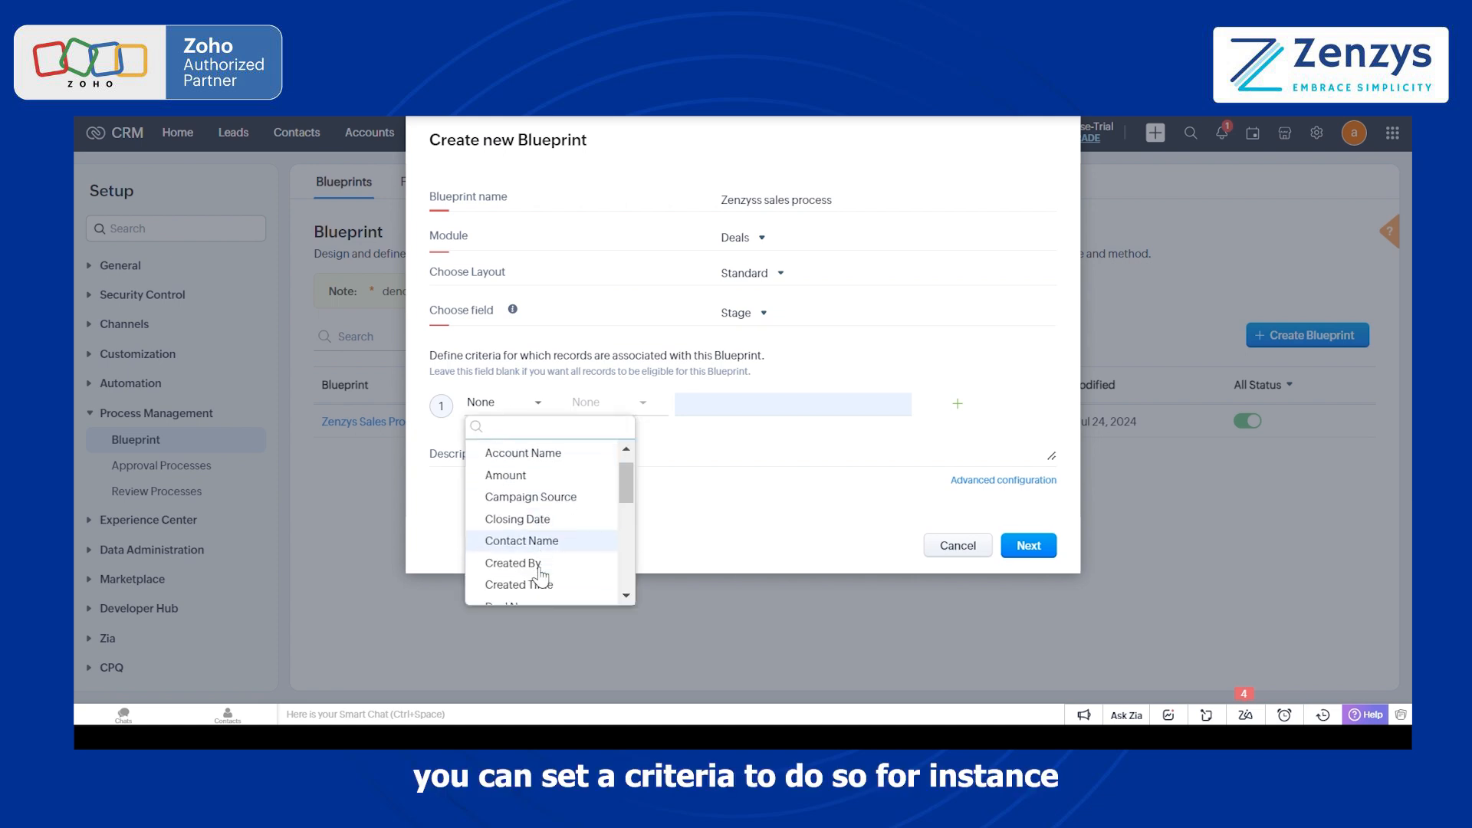
scroll(541, 575, "down", 5)
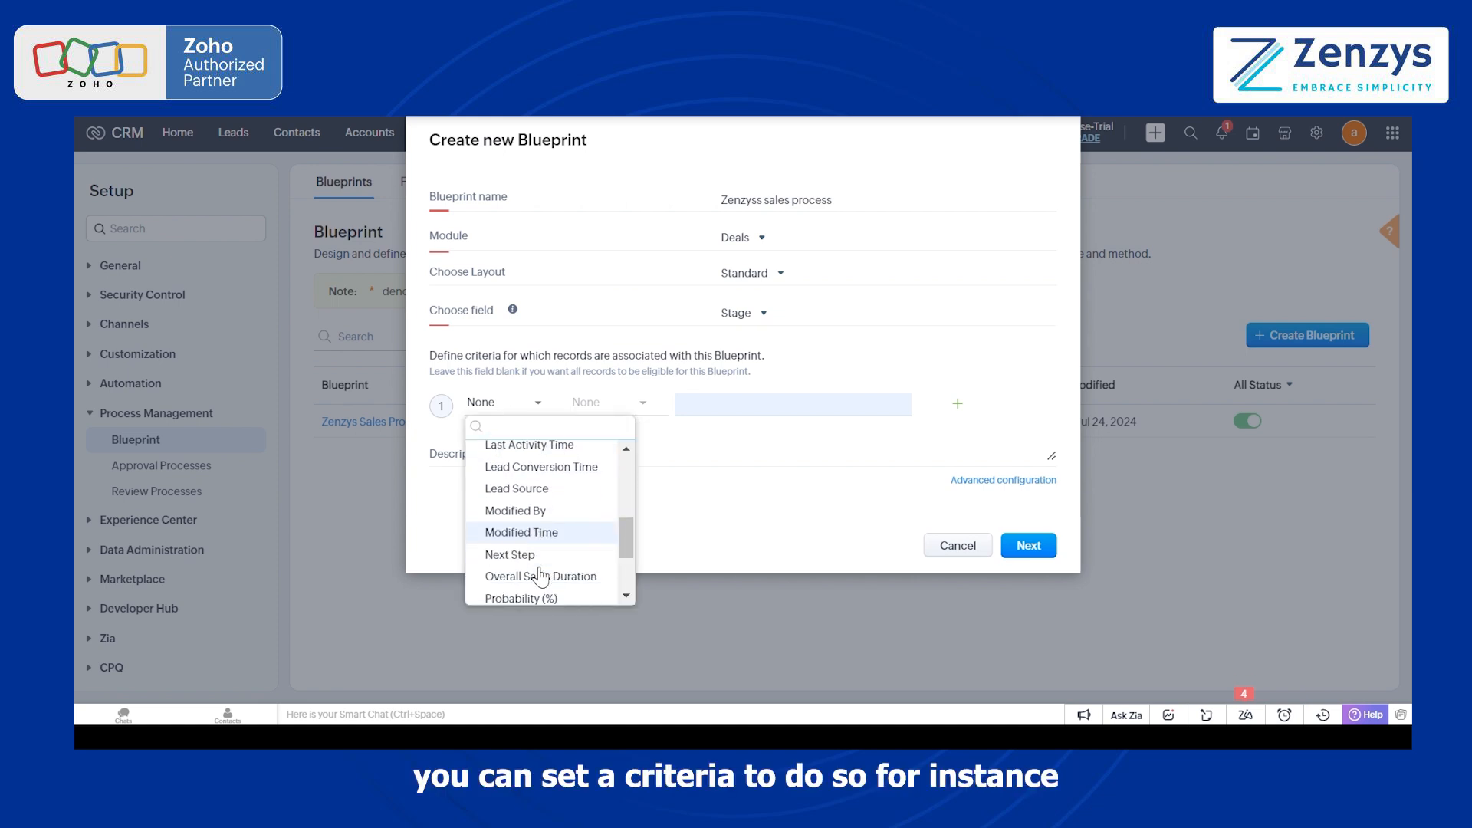
scroll(541, 575, "down", 1)
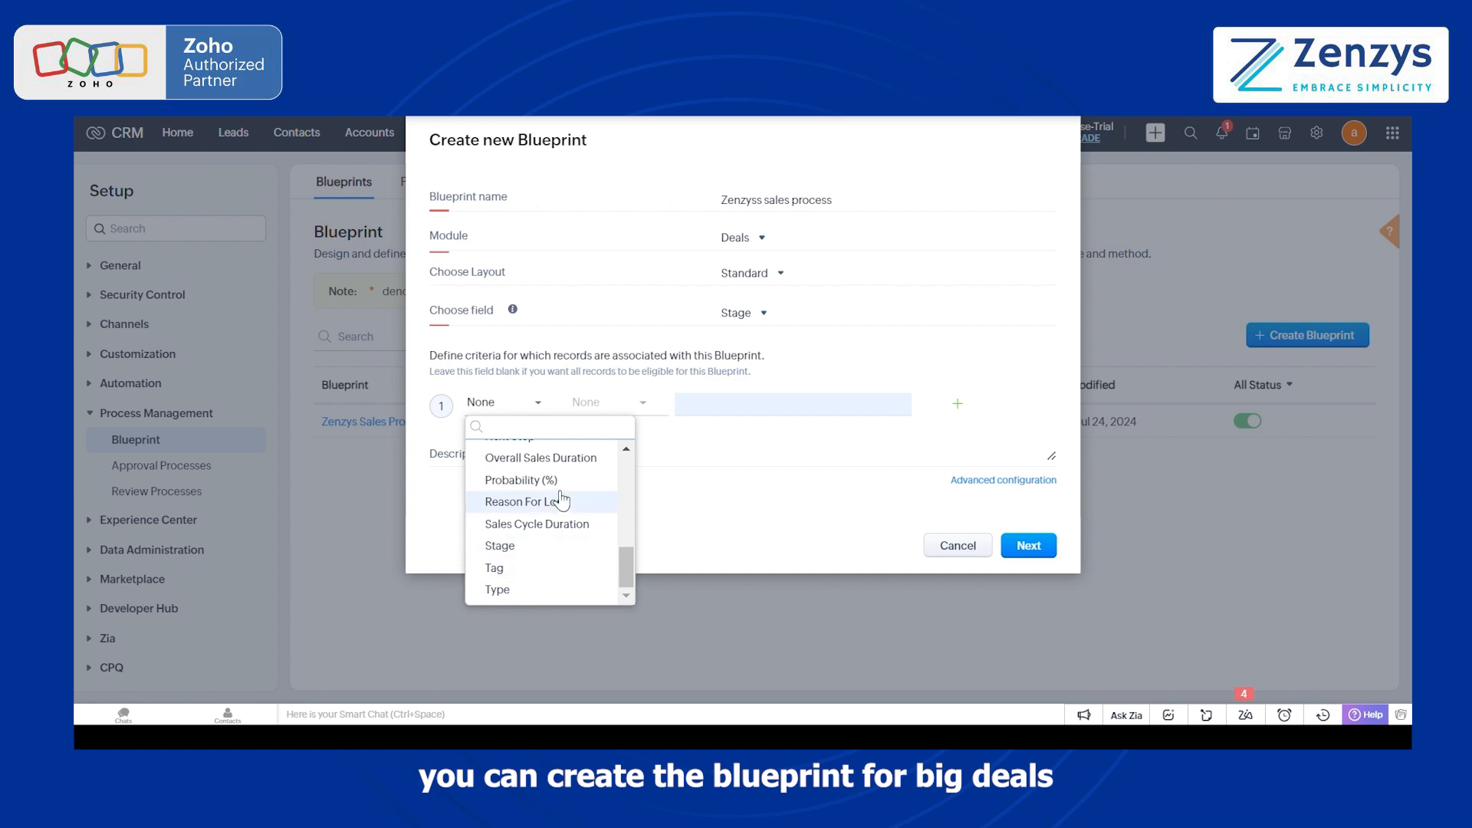
left_click(709, 488)
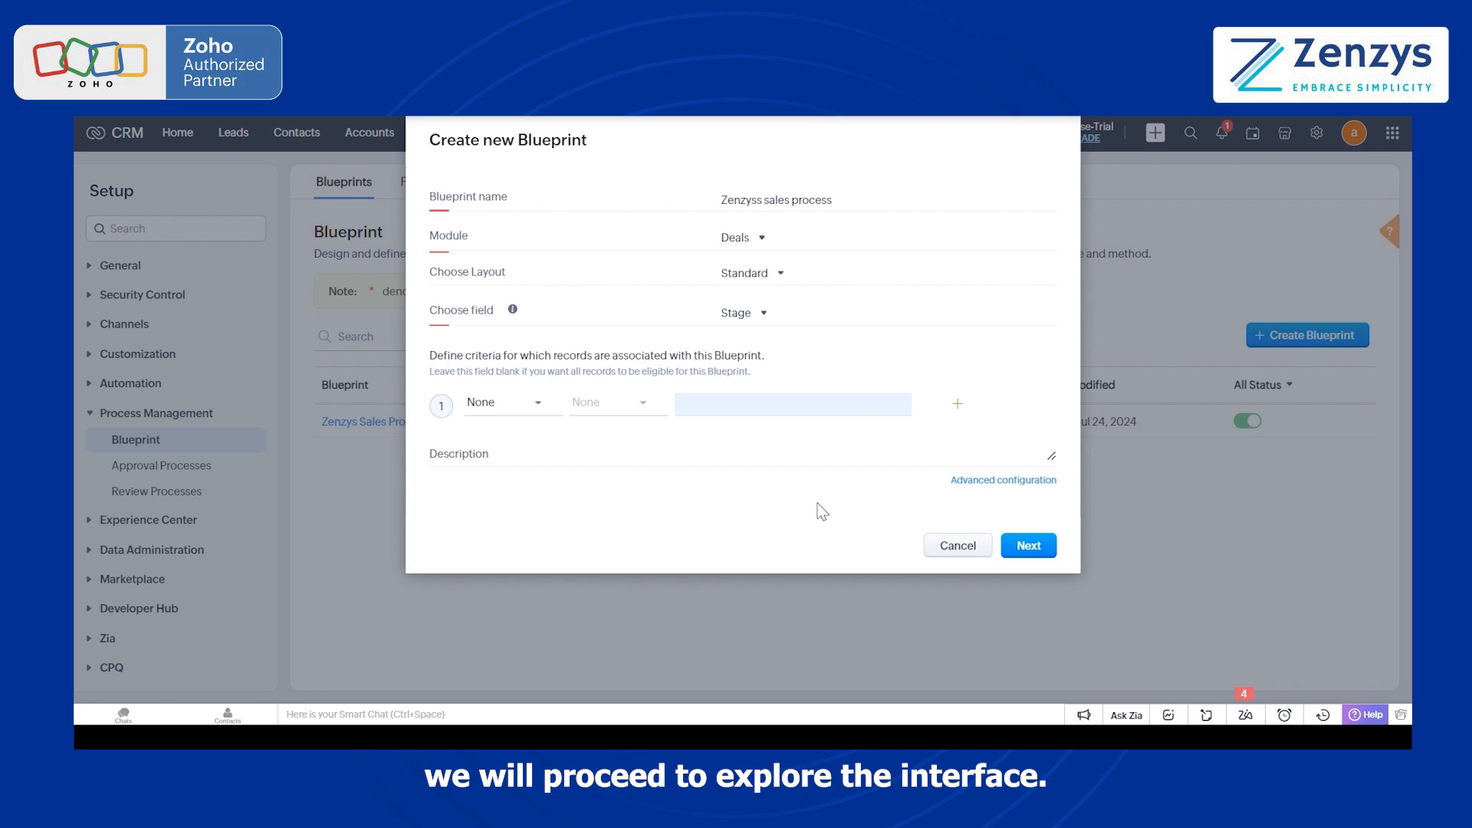
Step: Proceed to the blueprint editor without entry criteria and place the Qualification state on the canvas as the start
left_click(1028, 545)
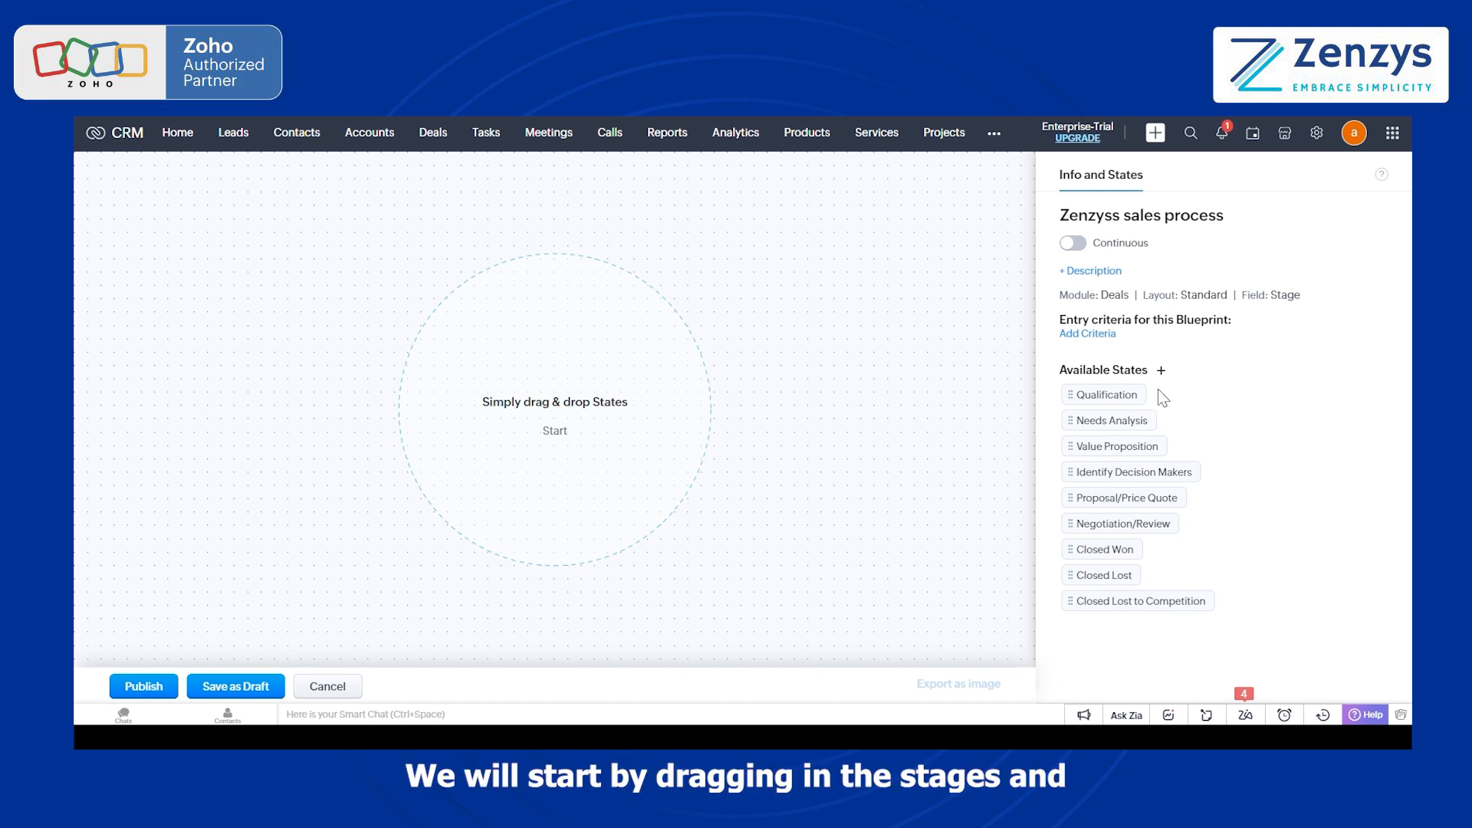
left_click_drag(1108, 395, 572, 332)
mouse_move(553, 202)
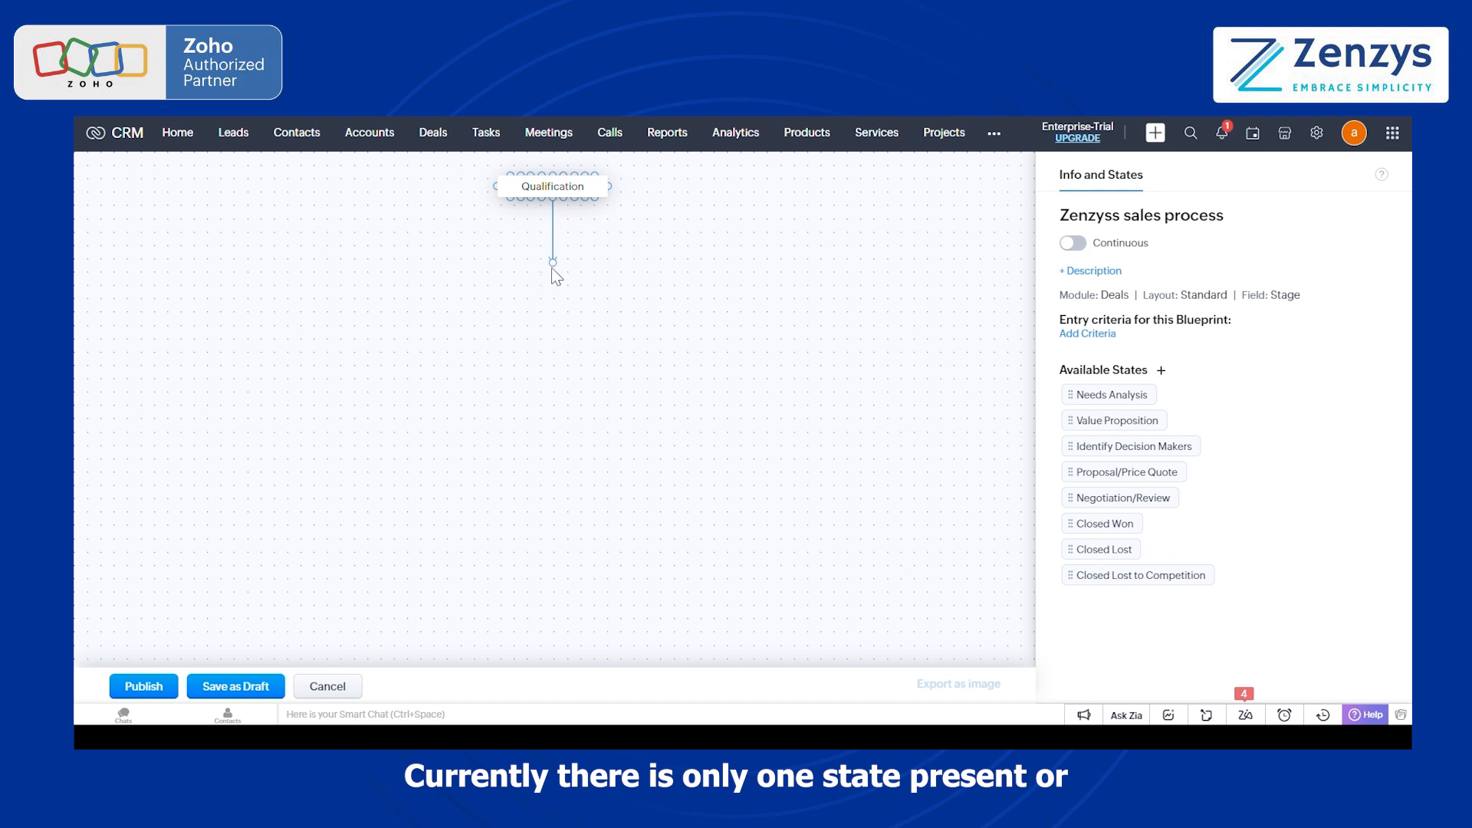
Step: Place the Needs Analysis state below Qualification and connect Qualification to it
left_click_drag(553, 270, 590, 285)
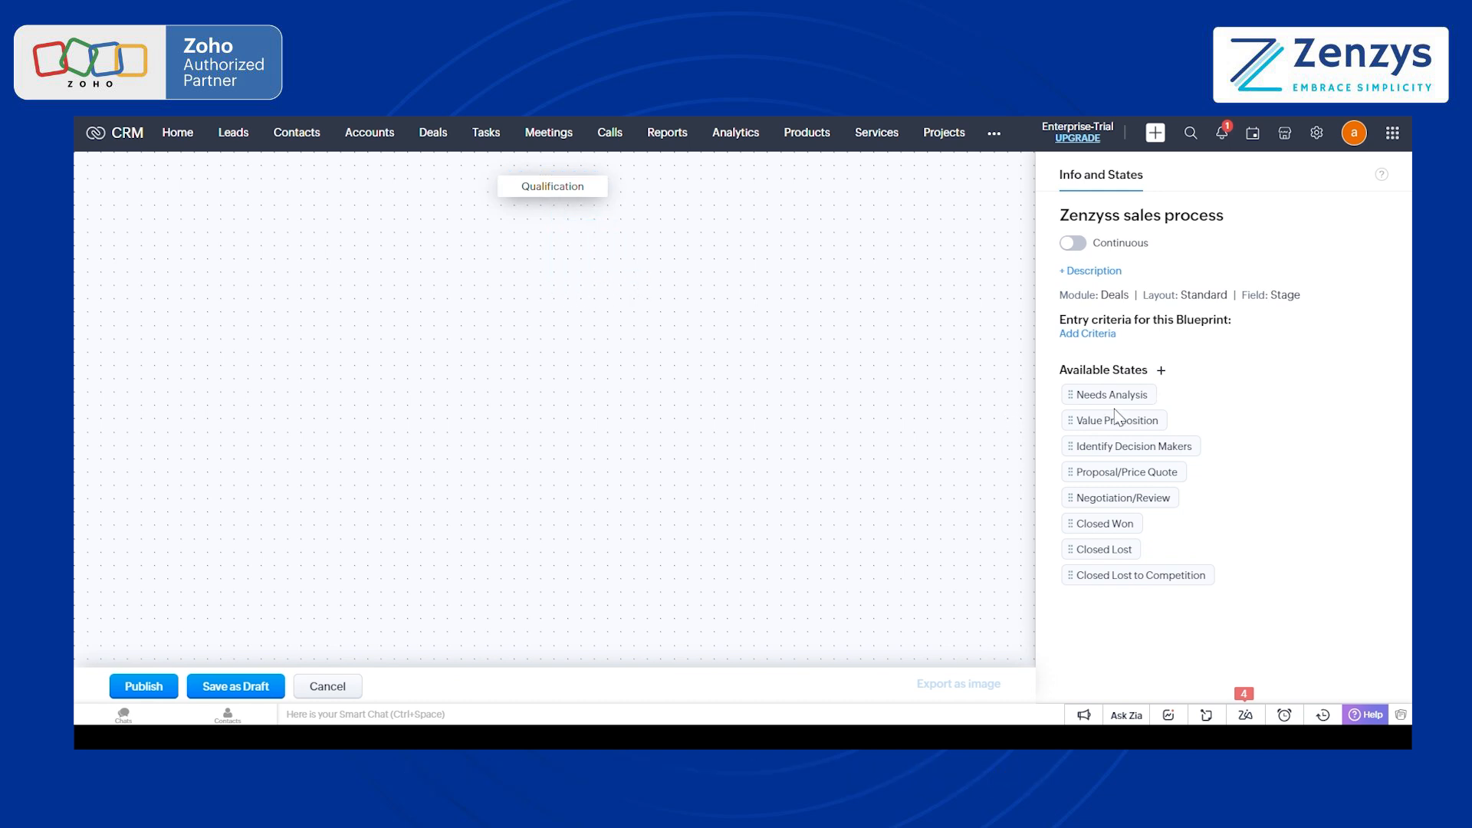
left_click_drag(1112, 394, 566, 270)
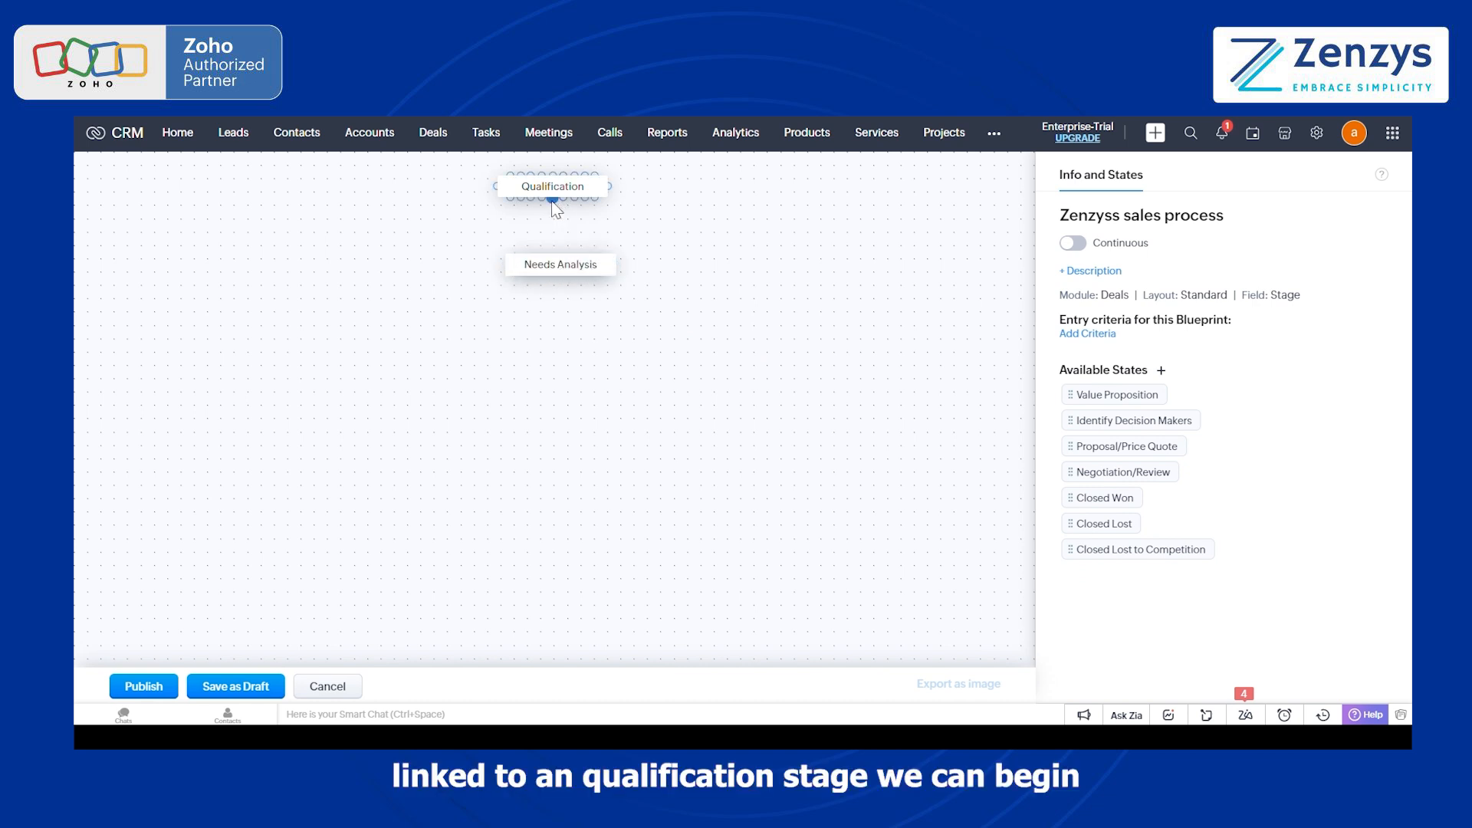
left_click_drag(553, 201, 556, 289)
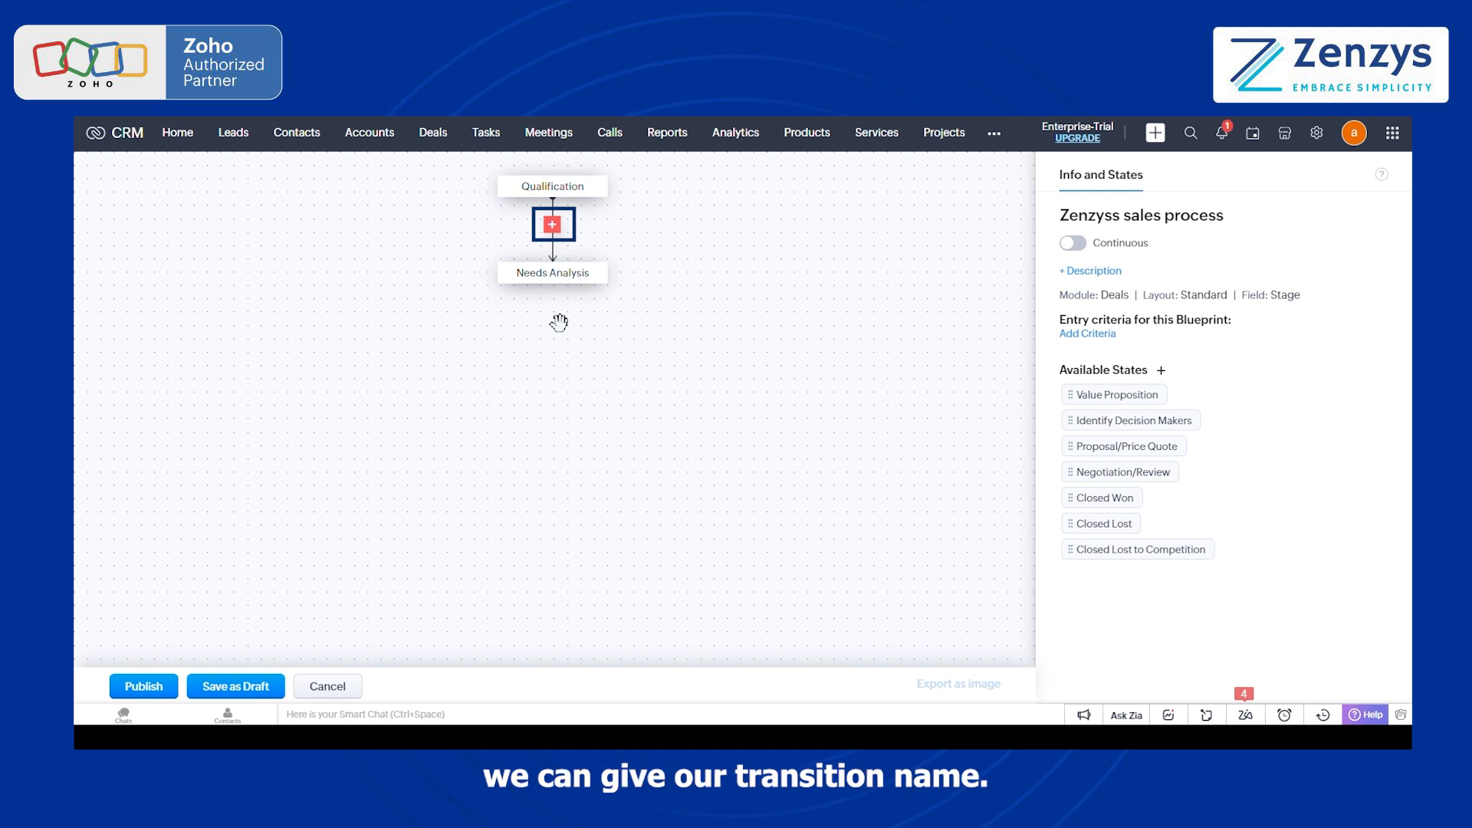
Step: Save a transition named Qualify between Qualification and Needs Analysis, with neither Parallel Transition nor Automatic Transition enabled
left_click(562, 230)
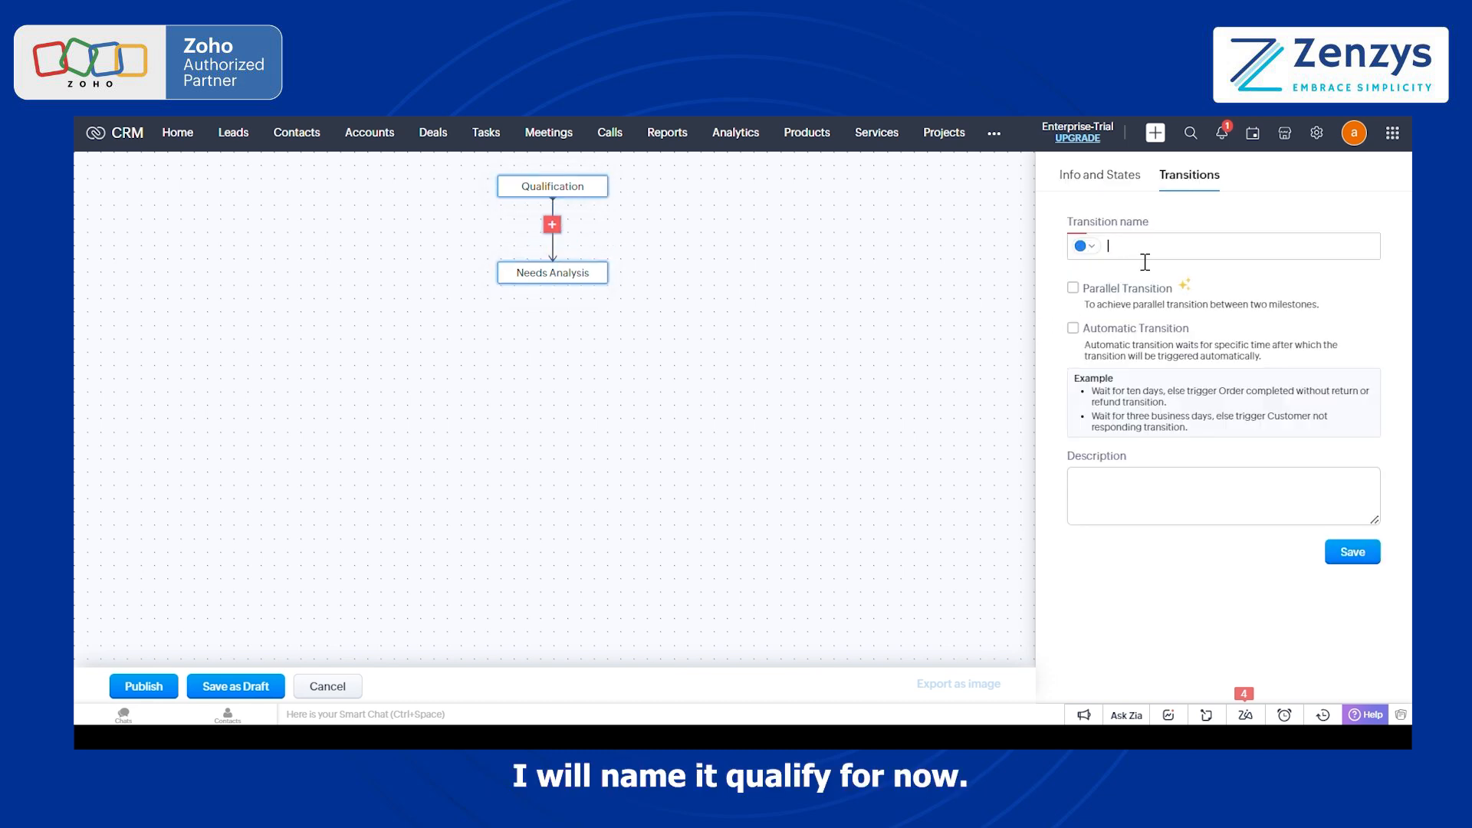
type("Qualify")
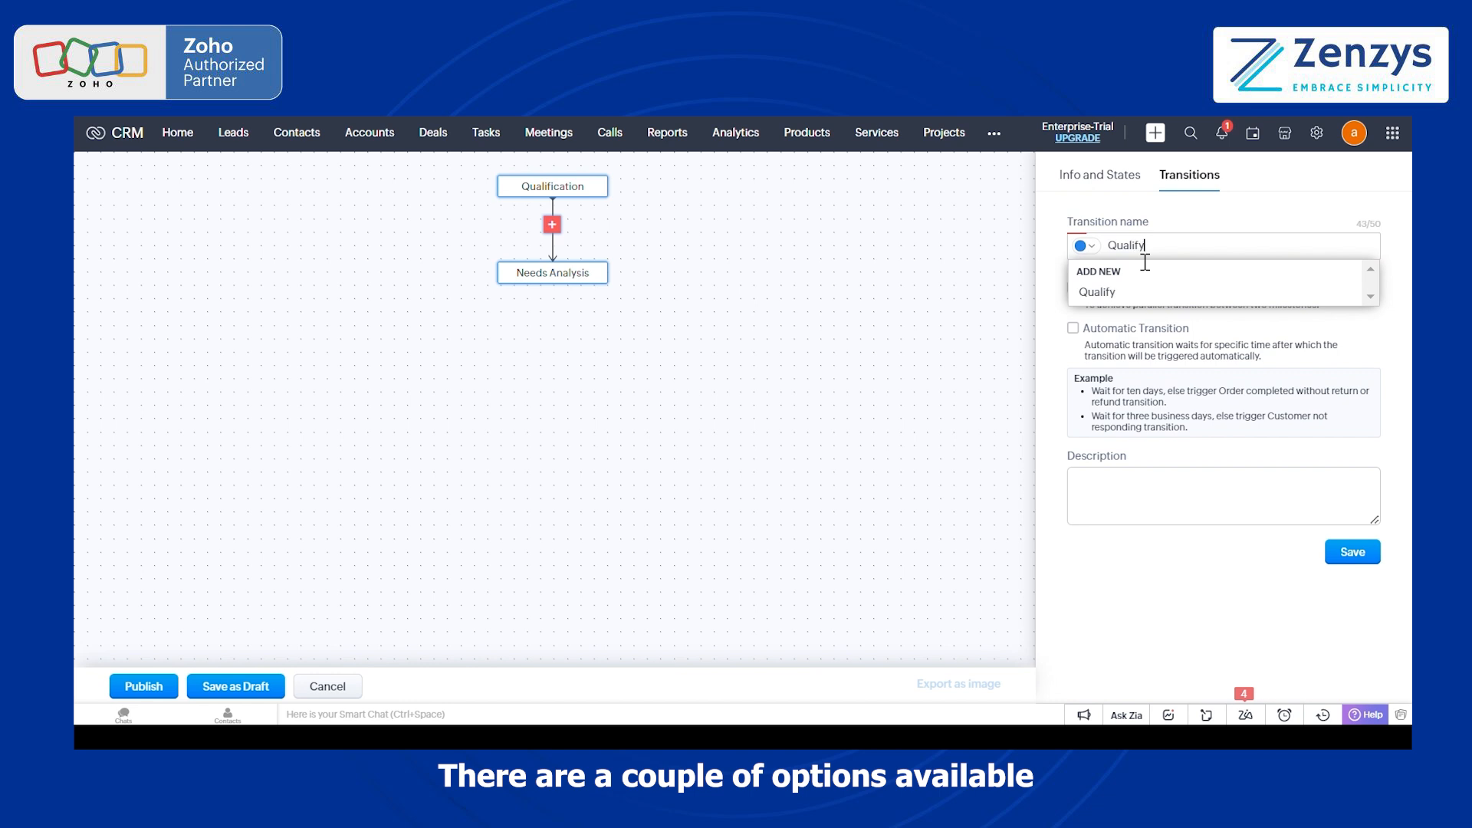
left_click(1105, 292)
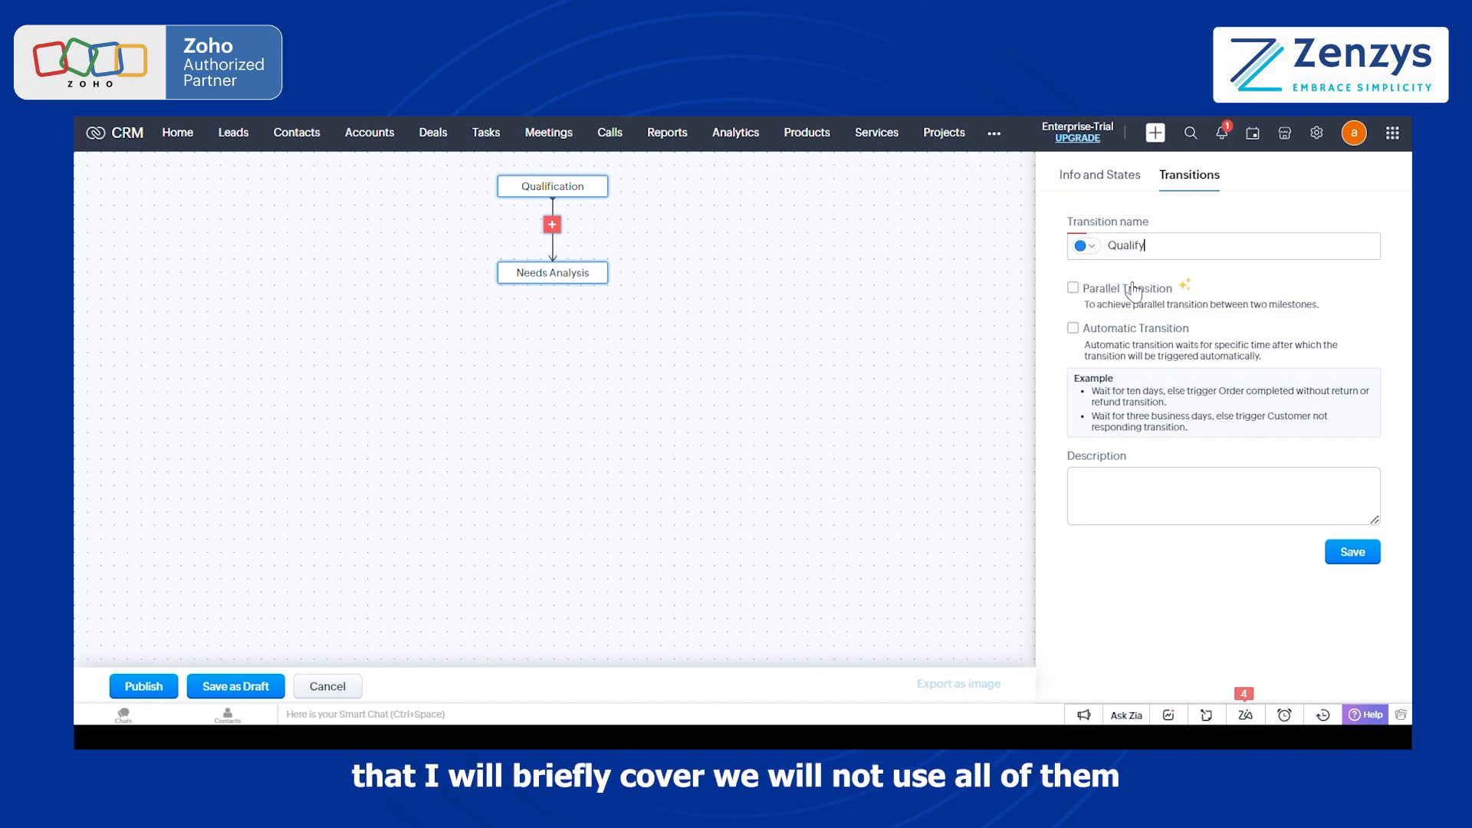
left_click(1075, 290)
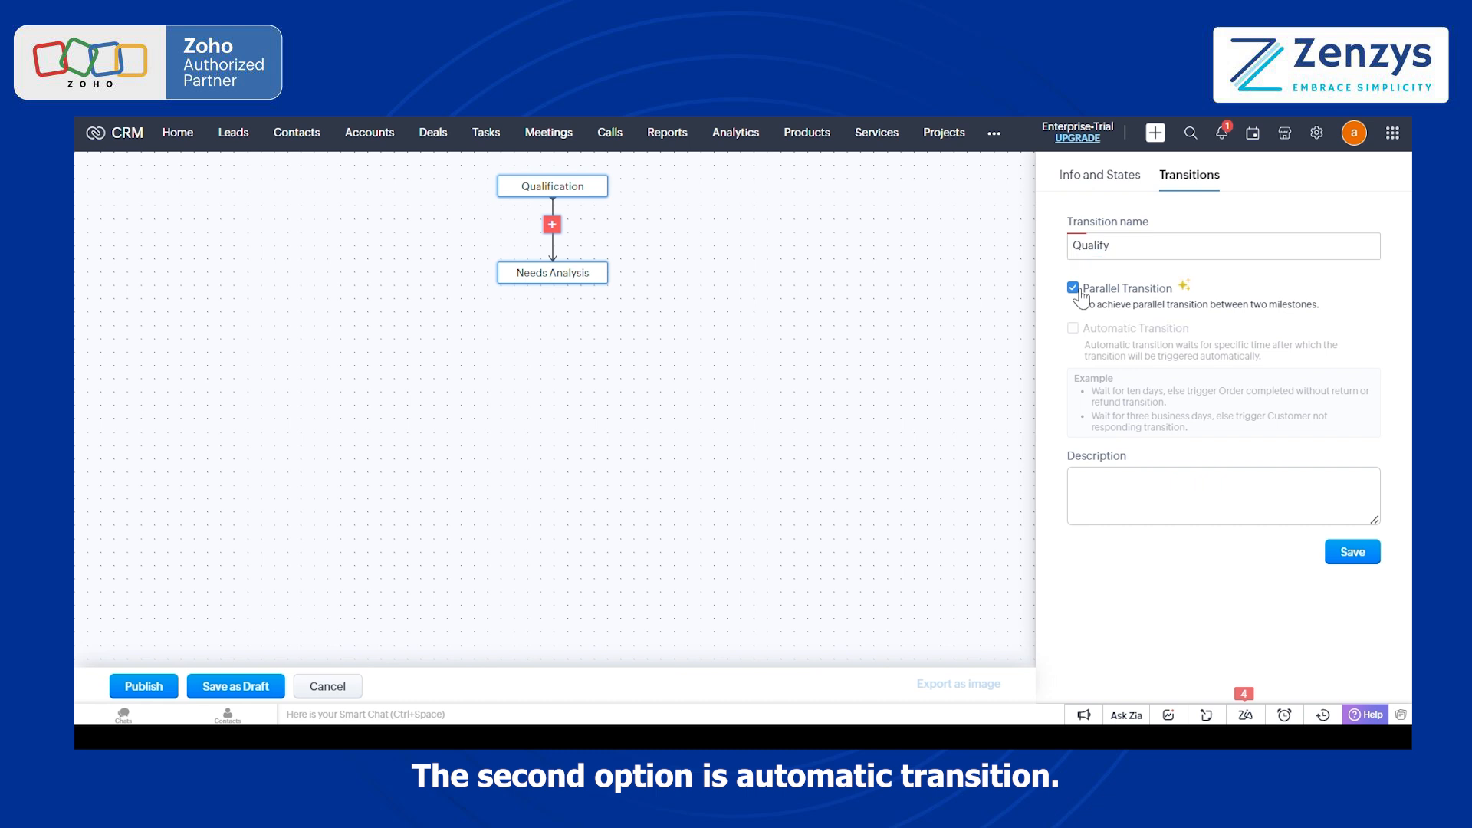
left_click(1074, 289)
left_click(1074, 329)
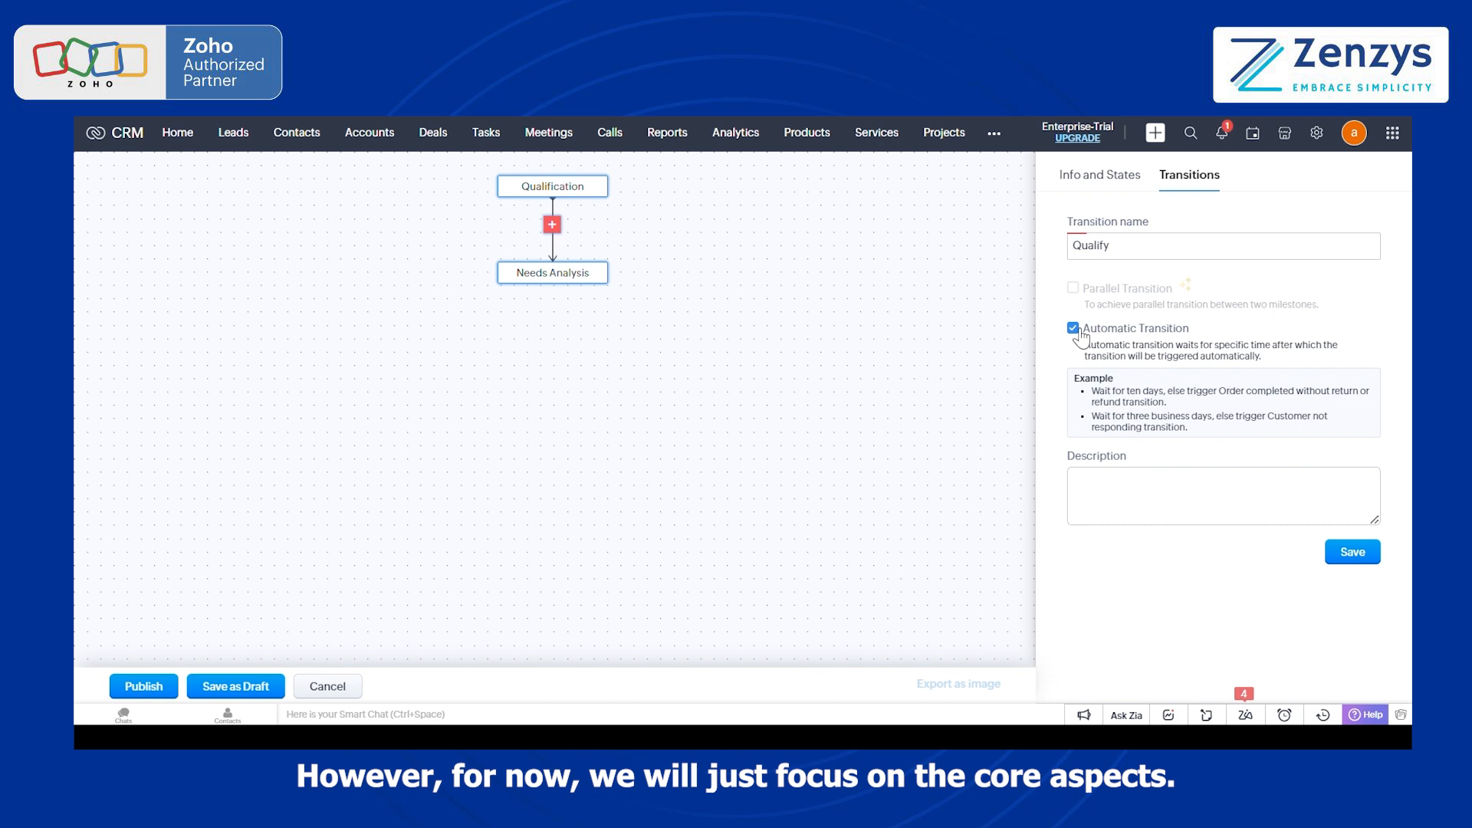
left_click(1076, 331)
left_click(1342, 553)
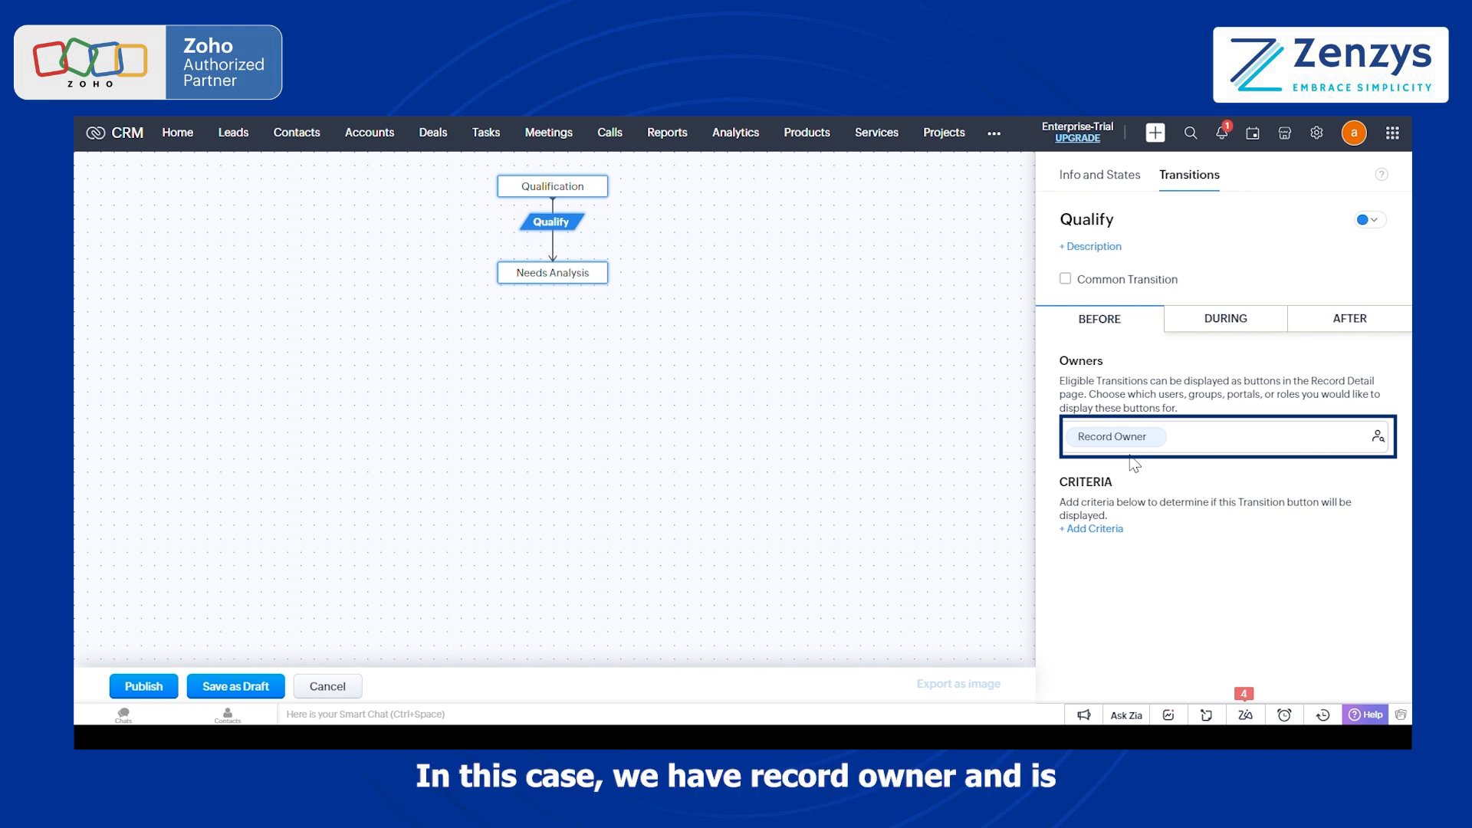
Step: Examine the fields available for the Qualify transition's criteria and leave without adding a criterion
left_click(1109, 530)
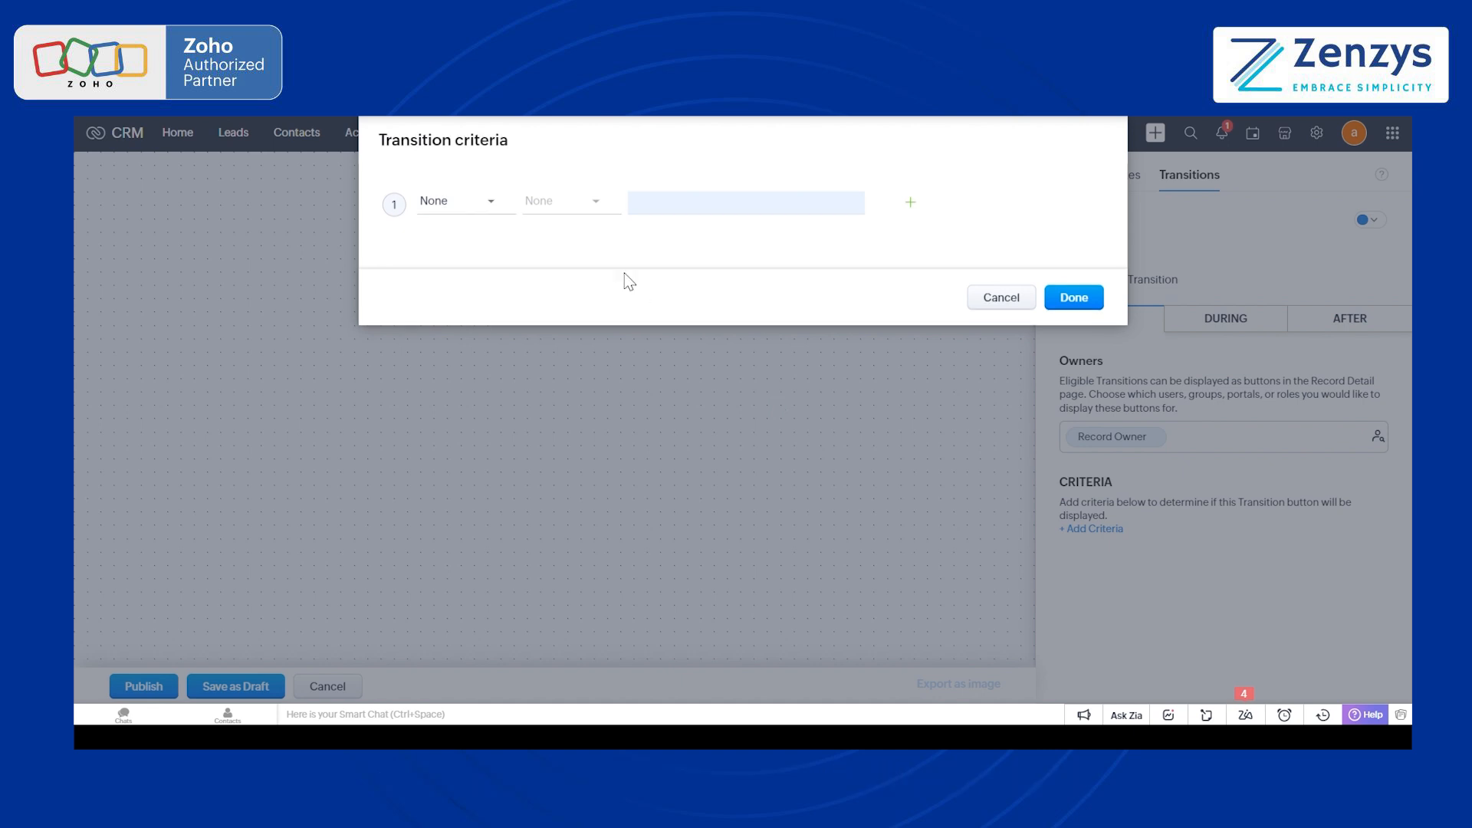
left_click(500, 208)
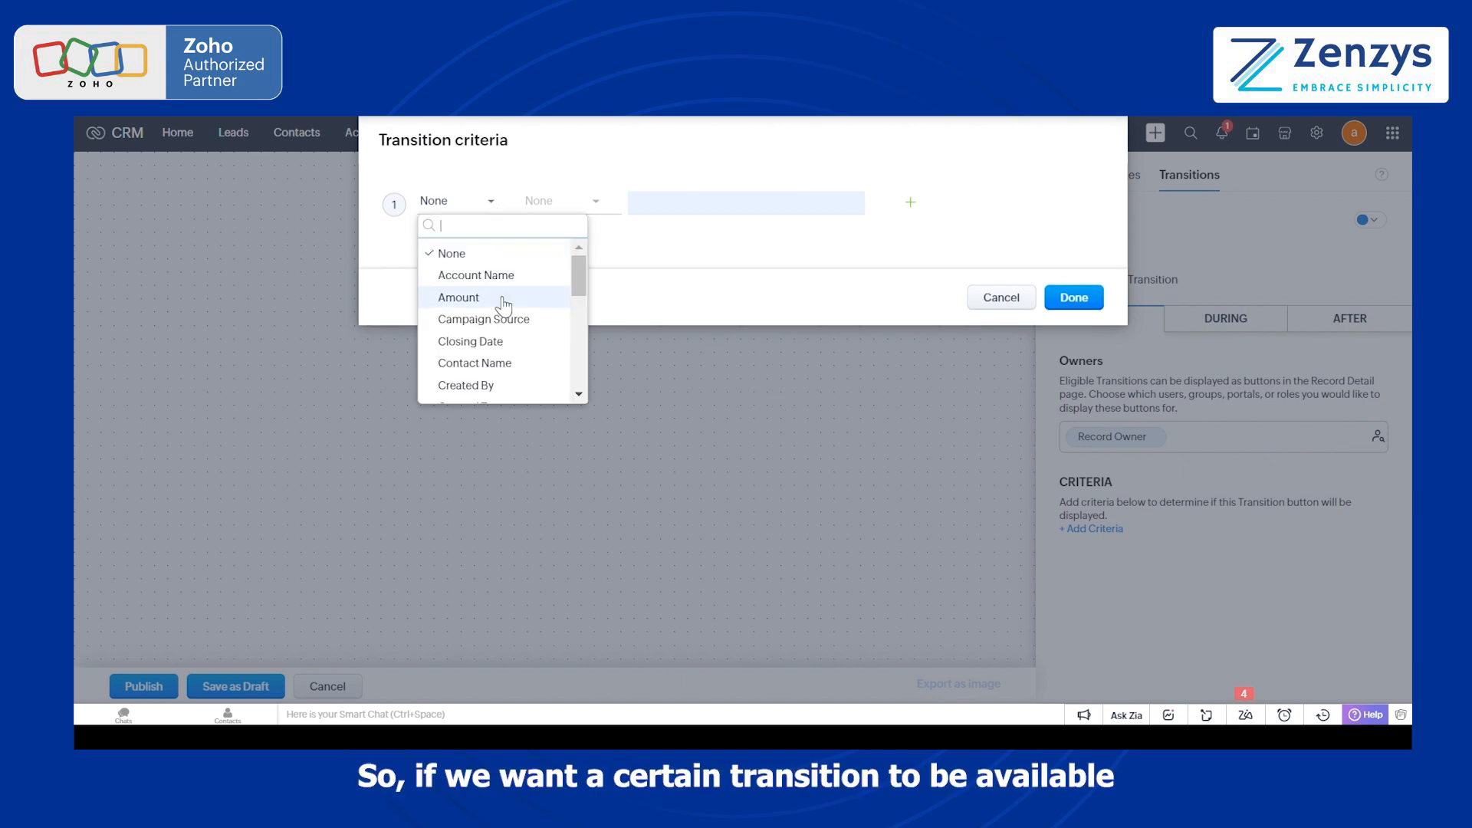
scroll(507, 350, "down", 8)
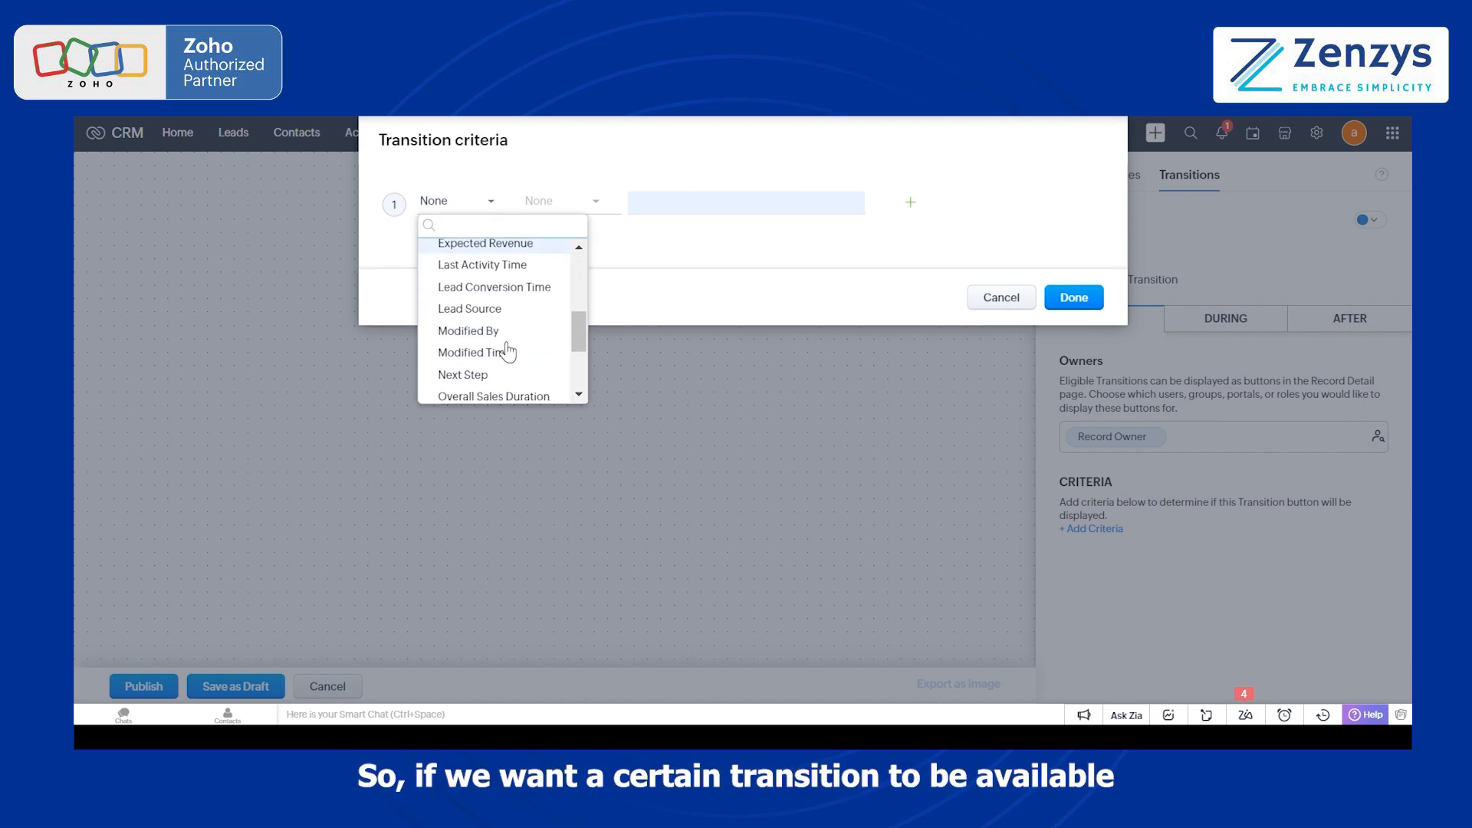
scroll(507, 350, "down", 1)
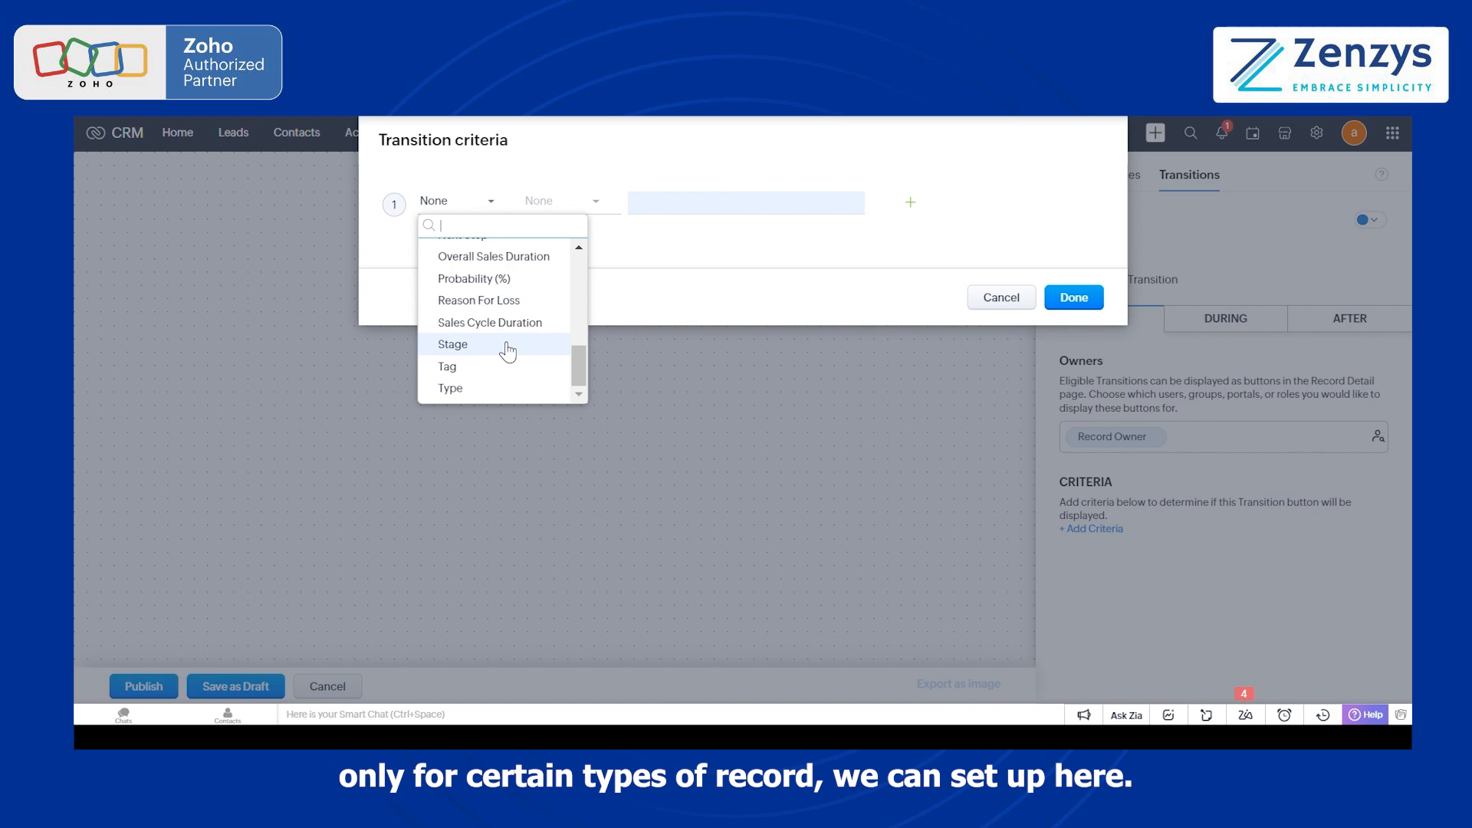
scroll(507, 350, "up", 10)
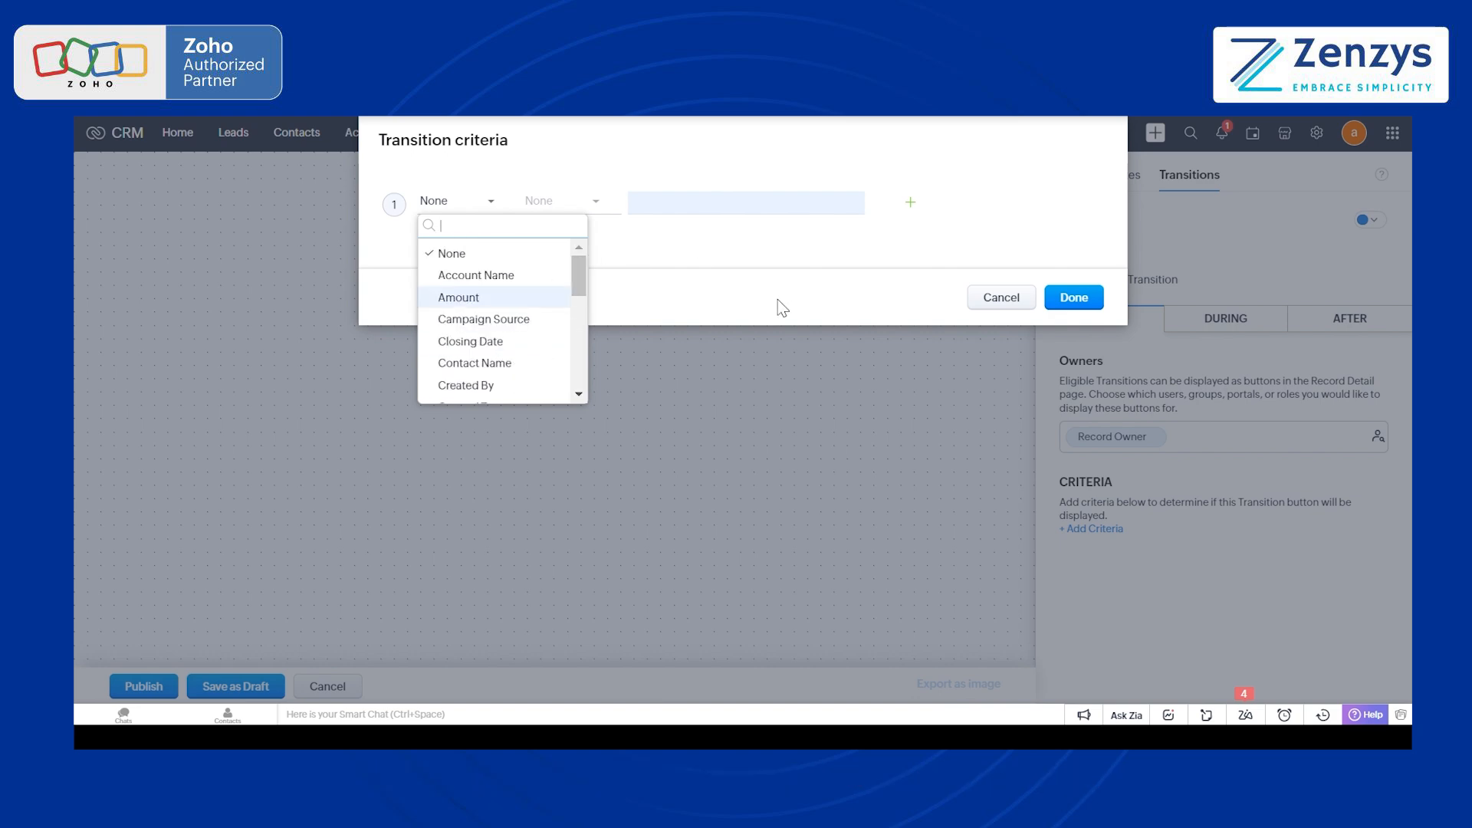
left_click(997, 298)
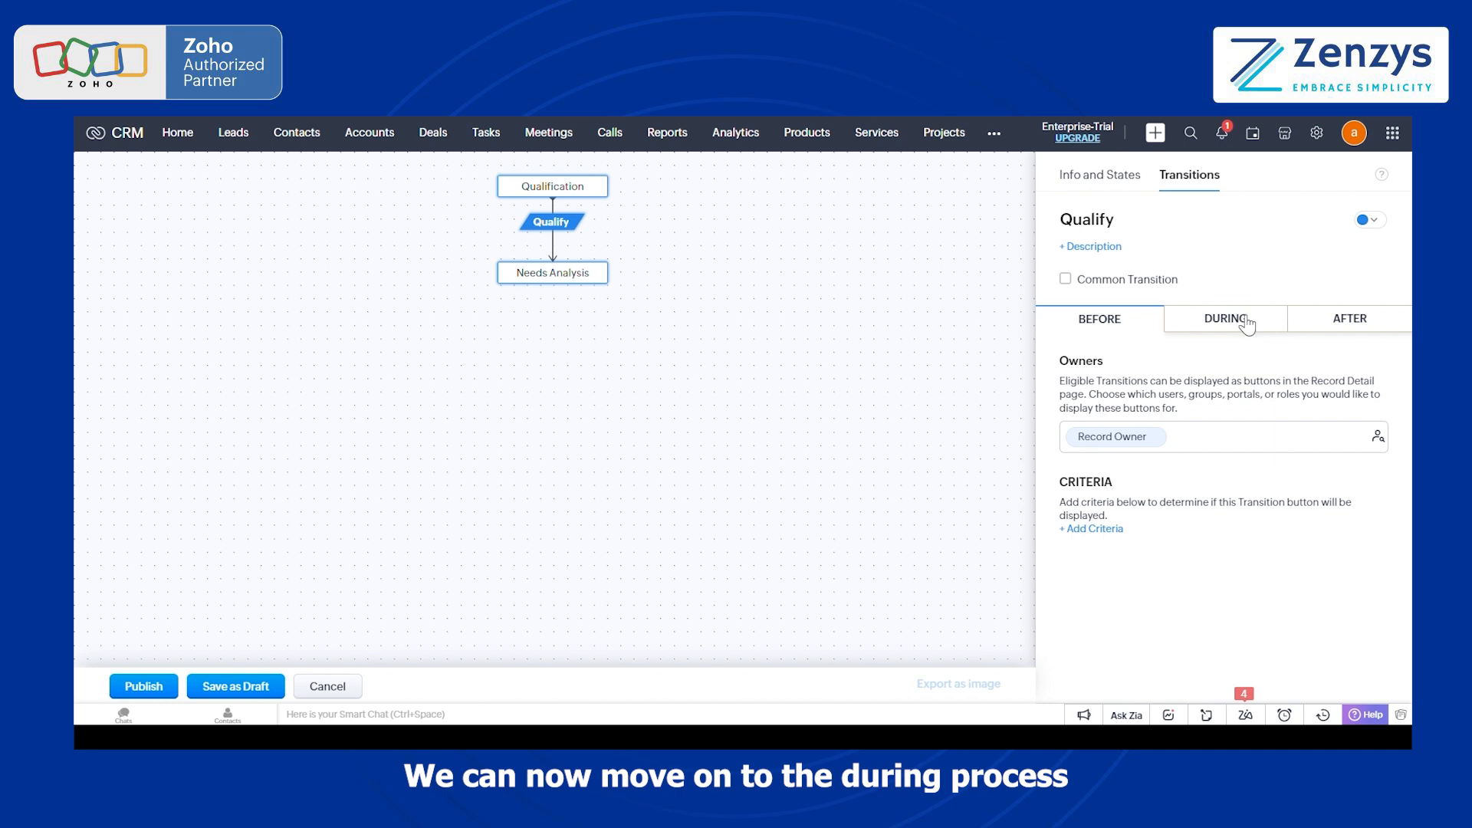
Step: Examine the Tags, Message, Associated Items and Checklists options that can be added during the Qualify transition
left_click(1243, 321)
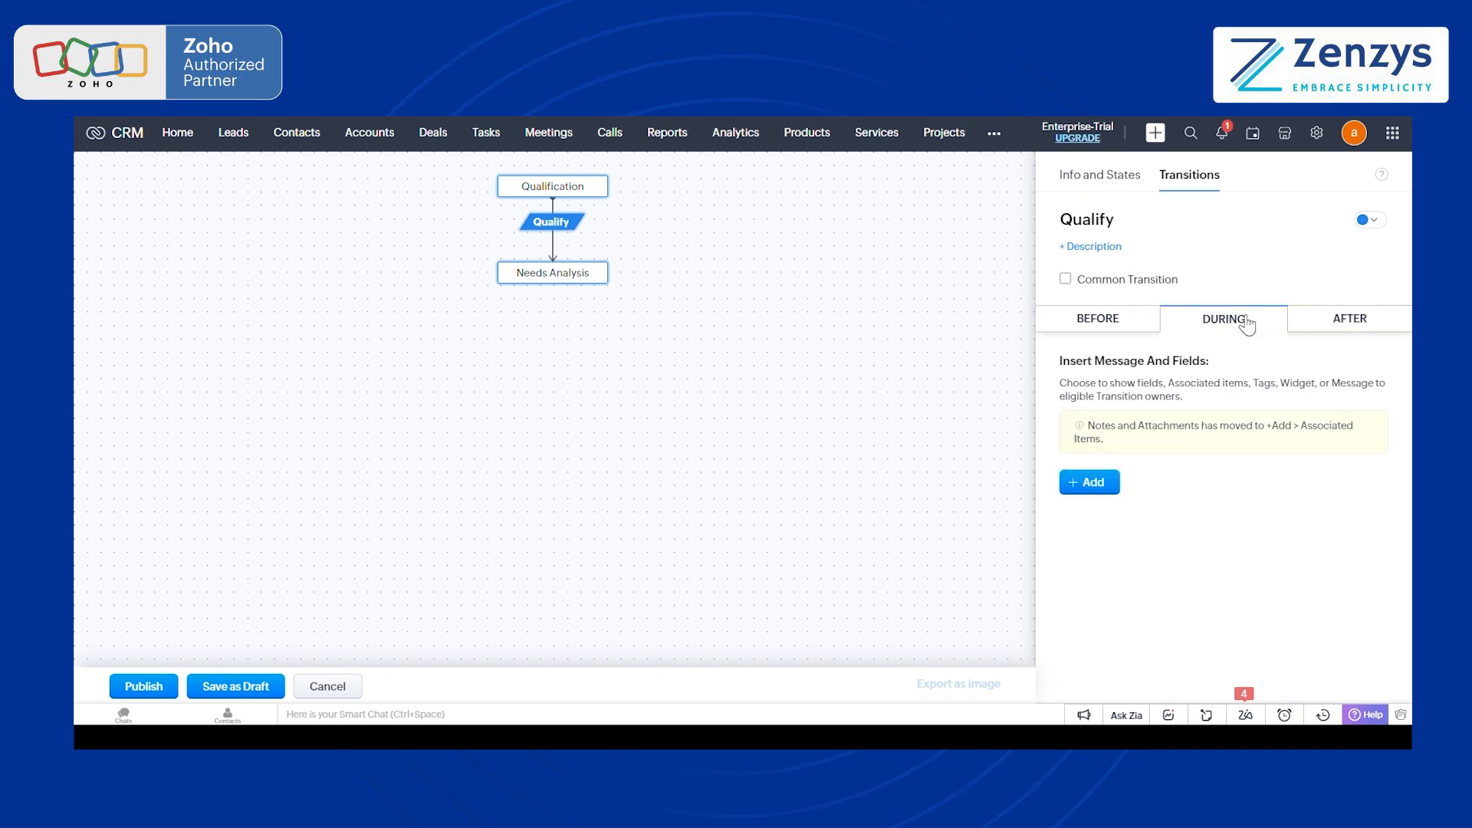
left_click(1115, 487)
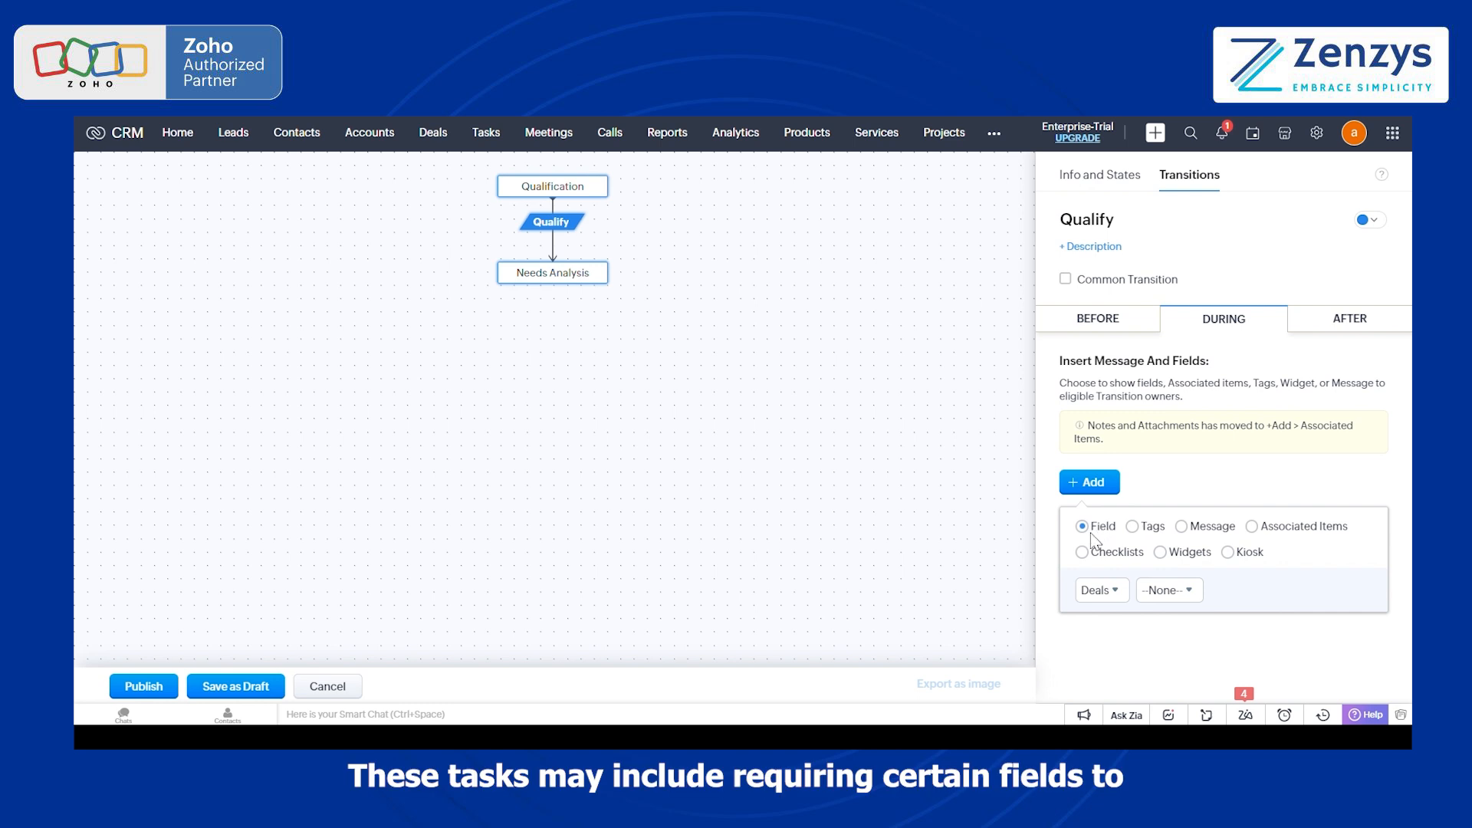
left_click(1144, 535)
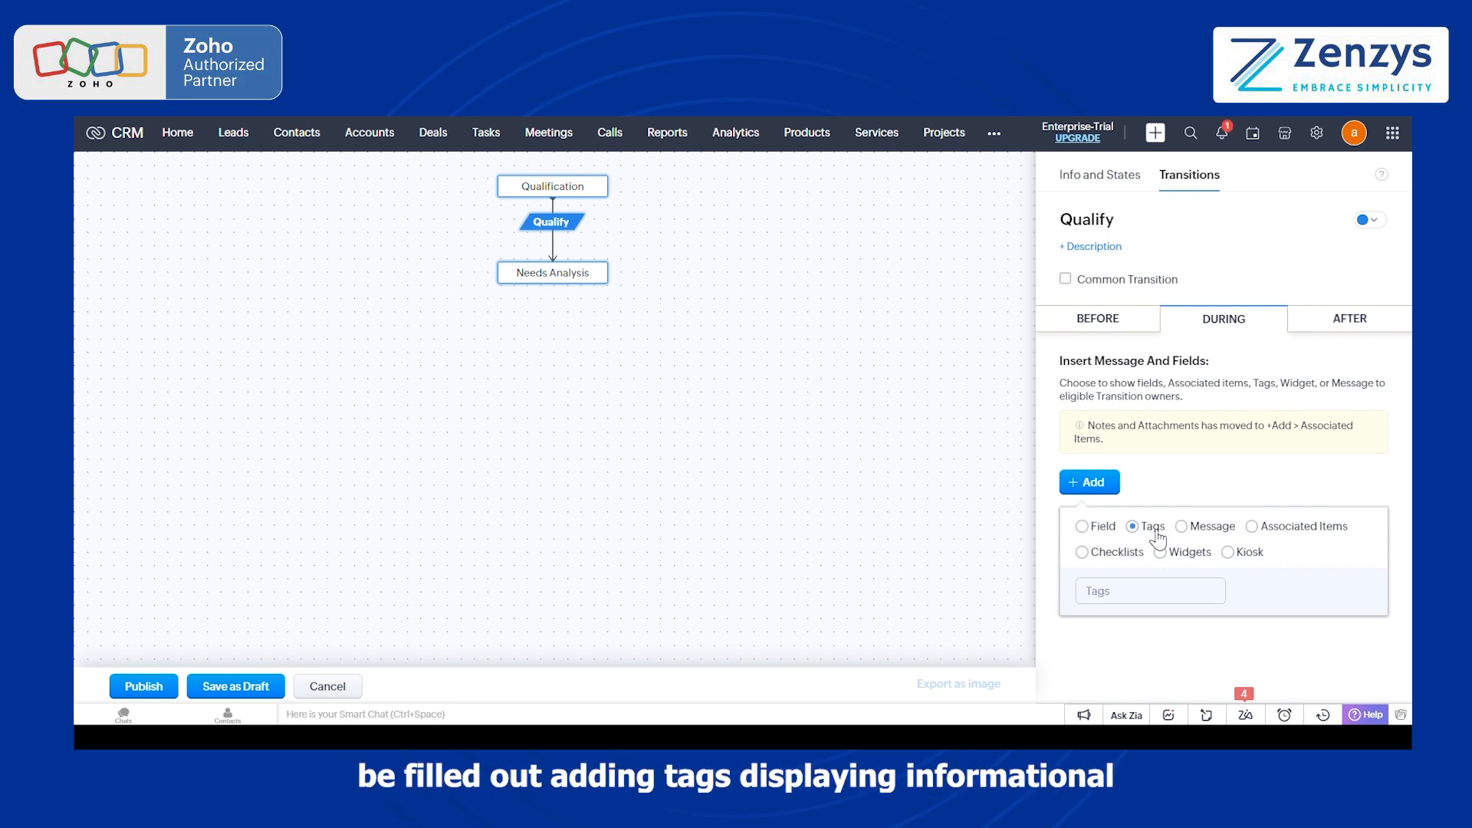
left_click(1196, 532)
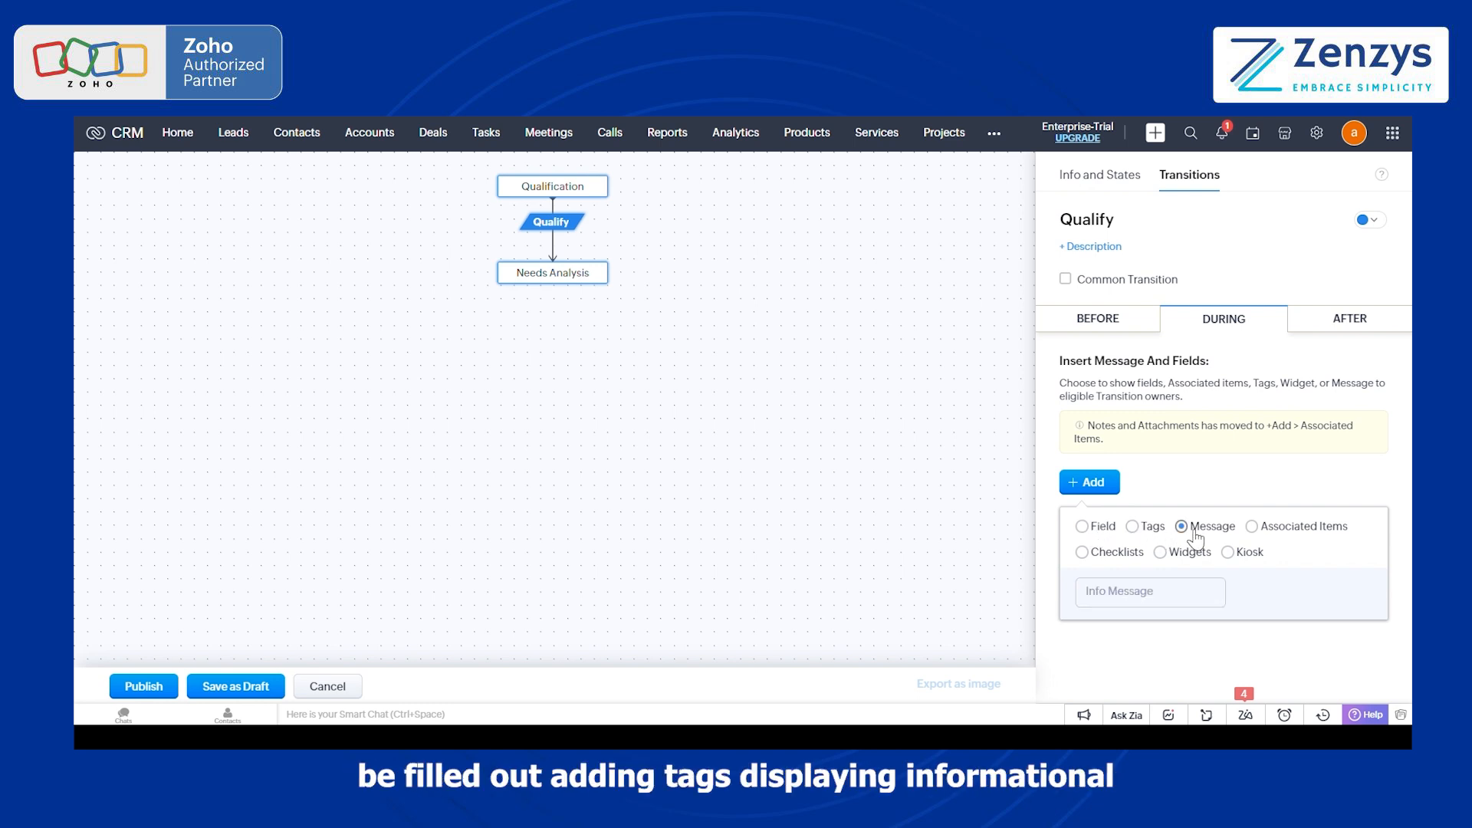
left_click(1256, 533)
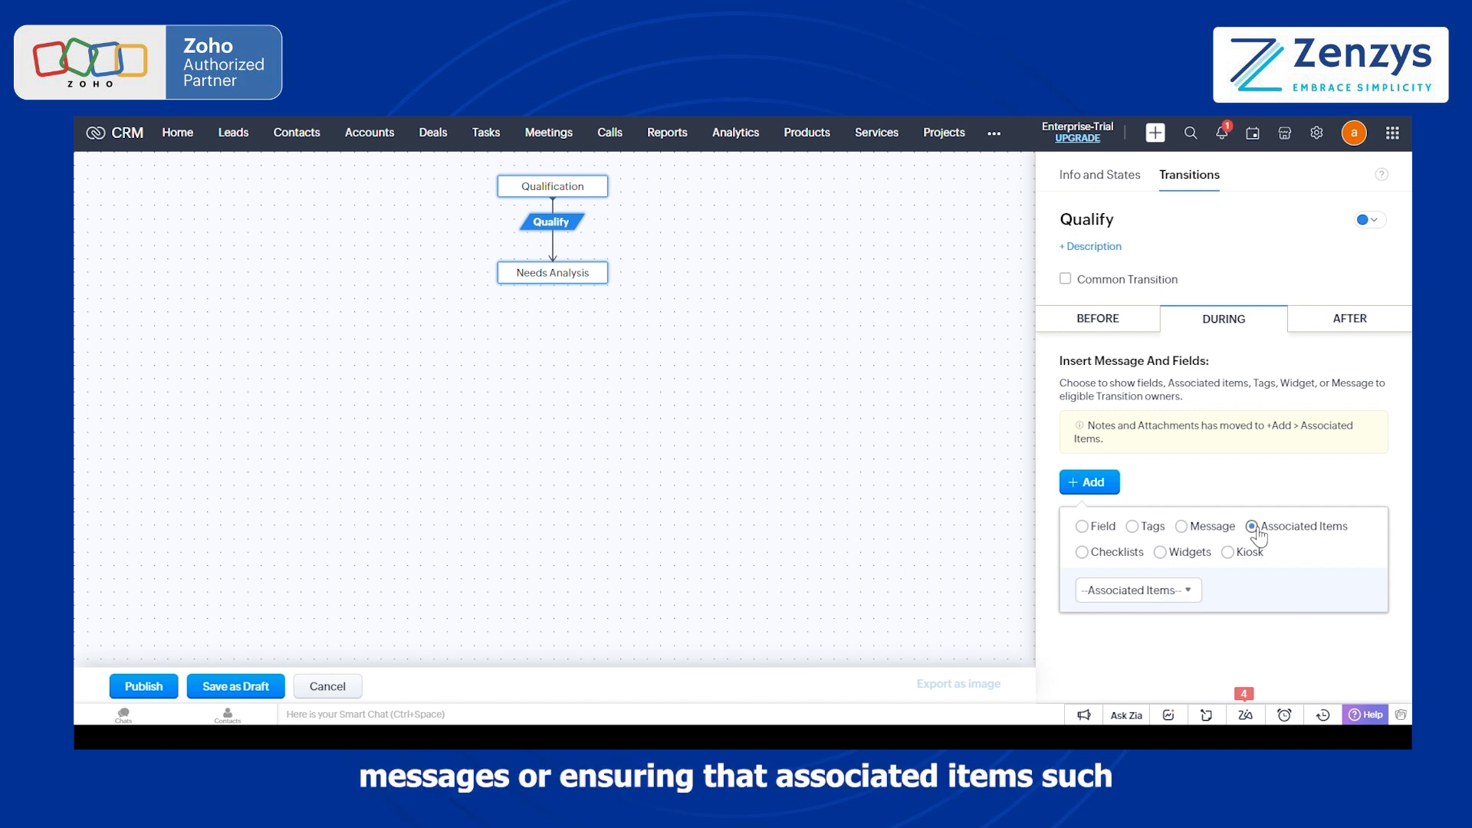
left_click(1196, 590)
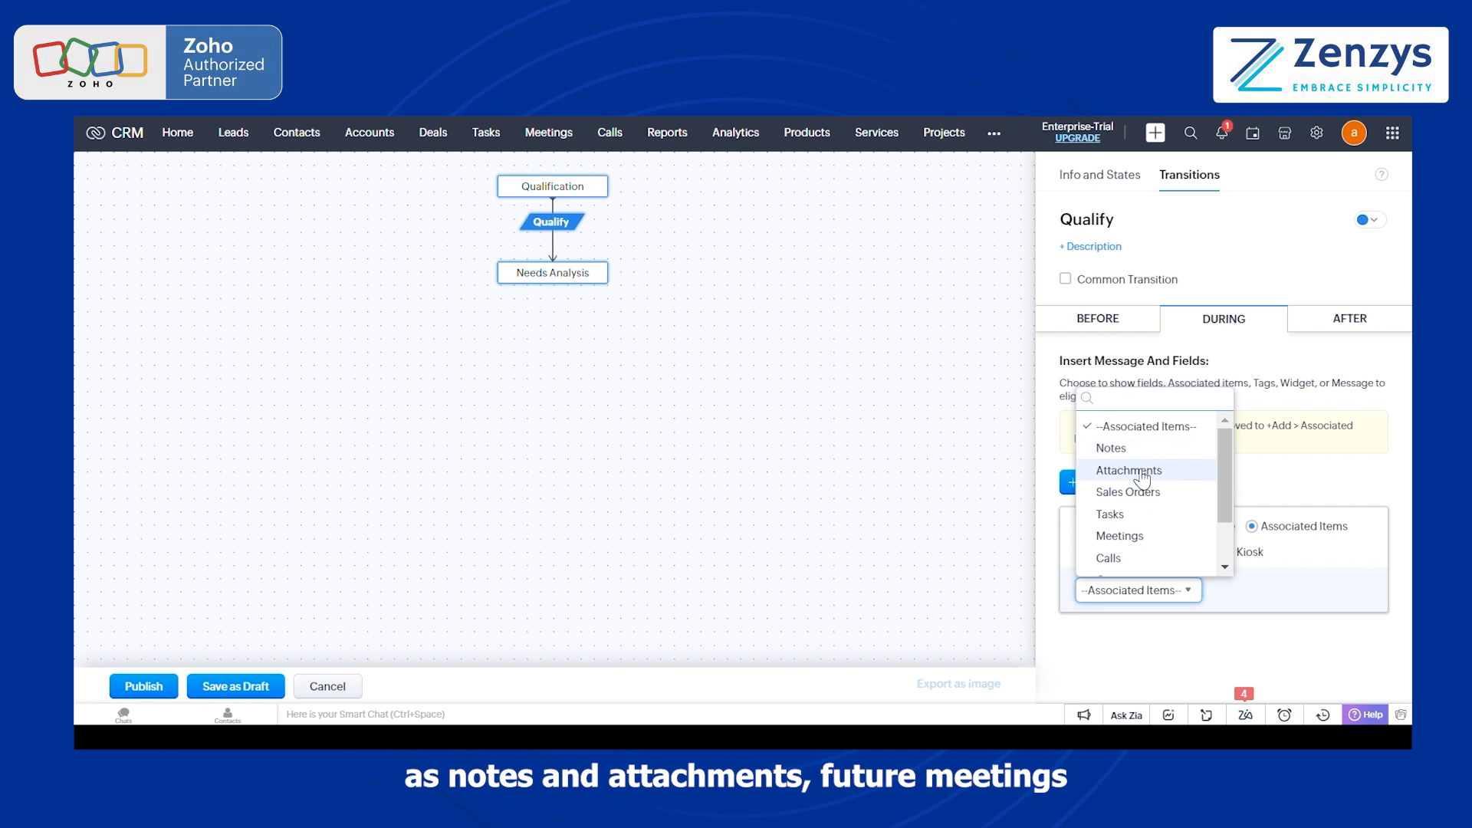
scroll(1143, 479, "down", 2)
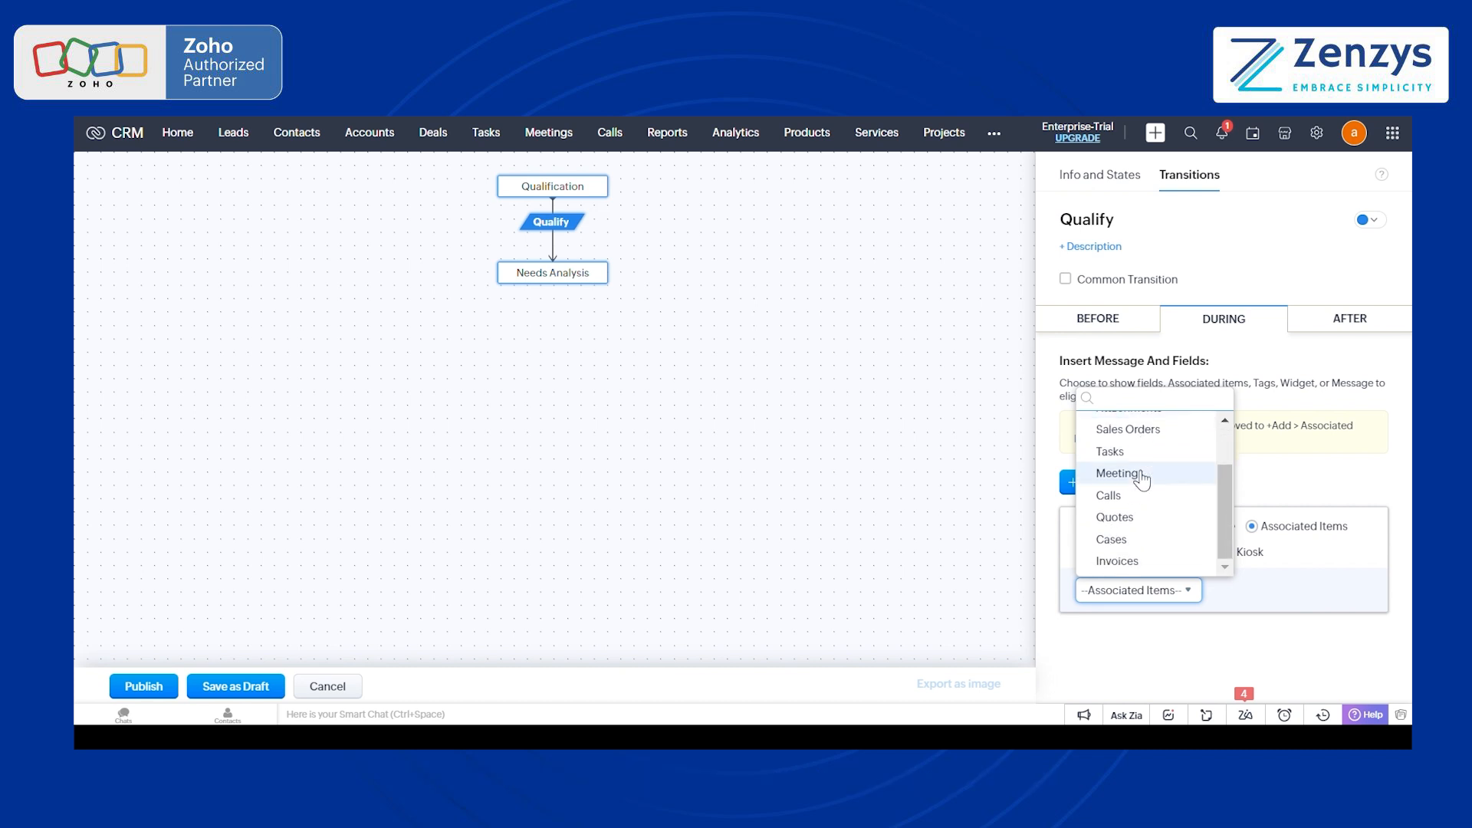
left_click(1282, 585)
left_click(1083, 553)
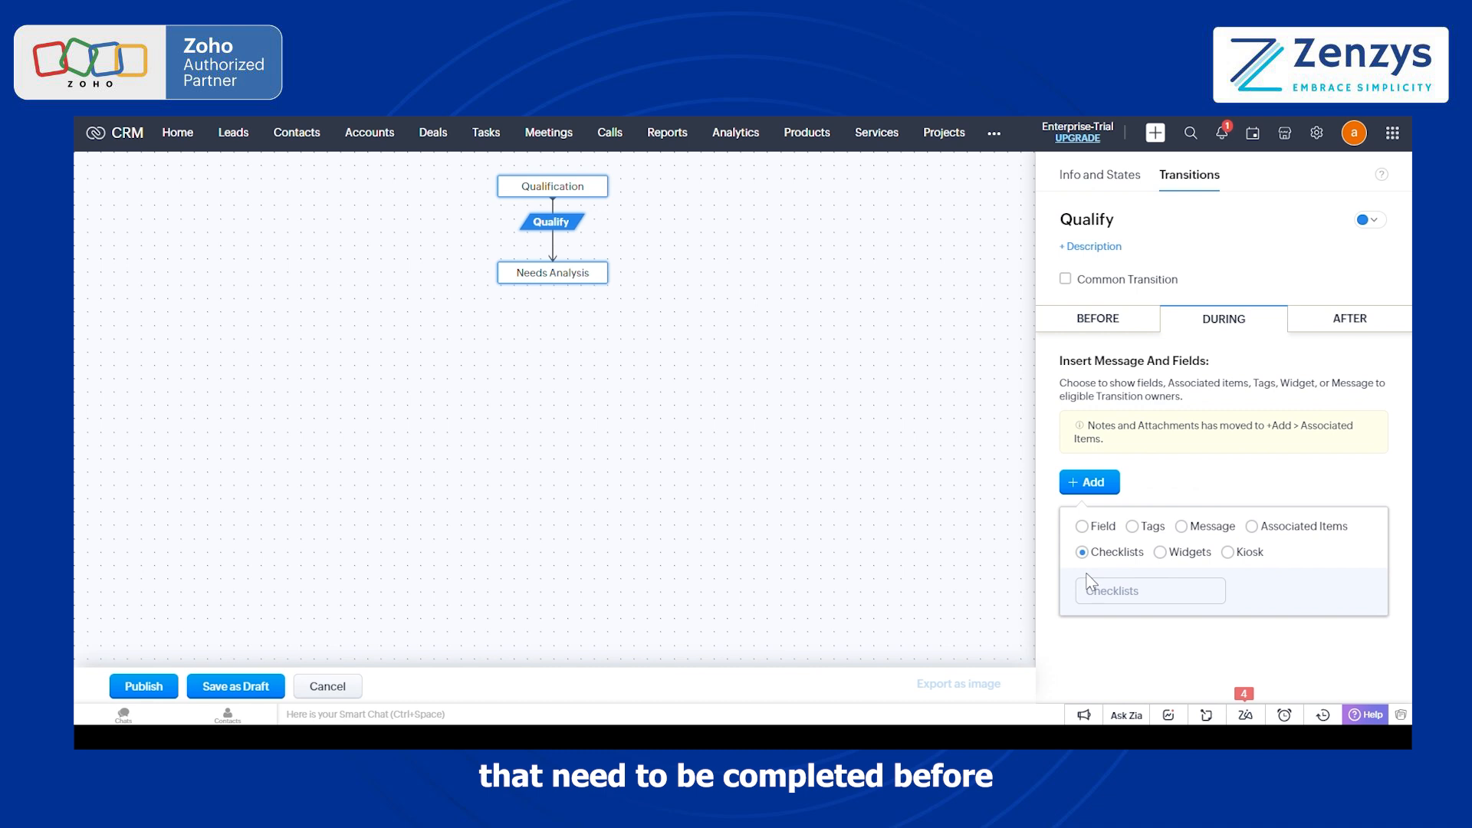
Step: Add the Deals fields Amount and Type as mandatory fields during the Qualify transition
left_click(1082, 526)
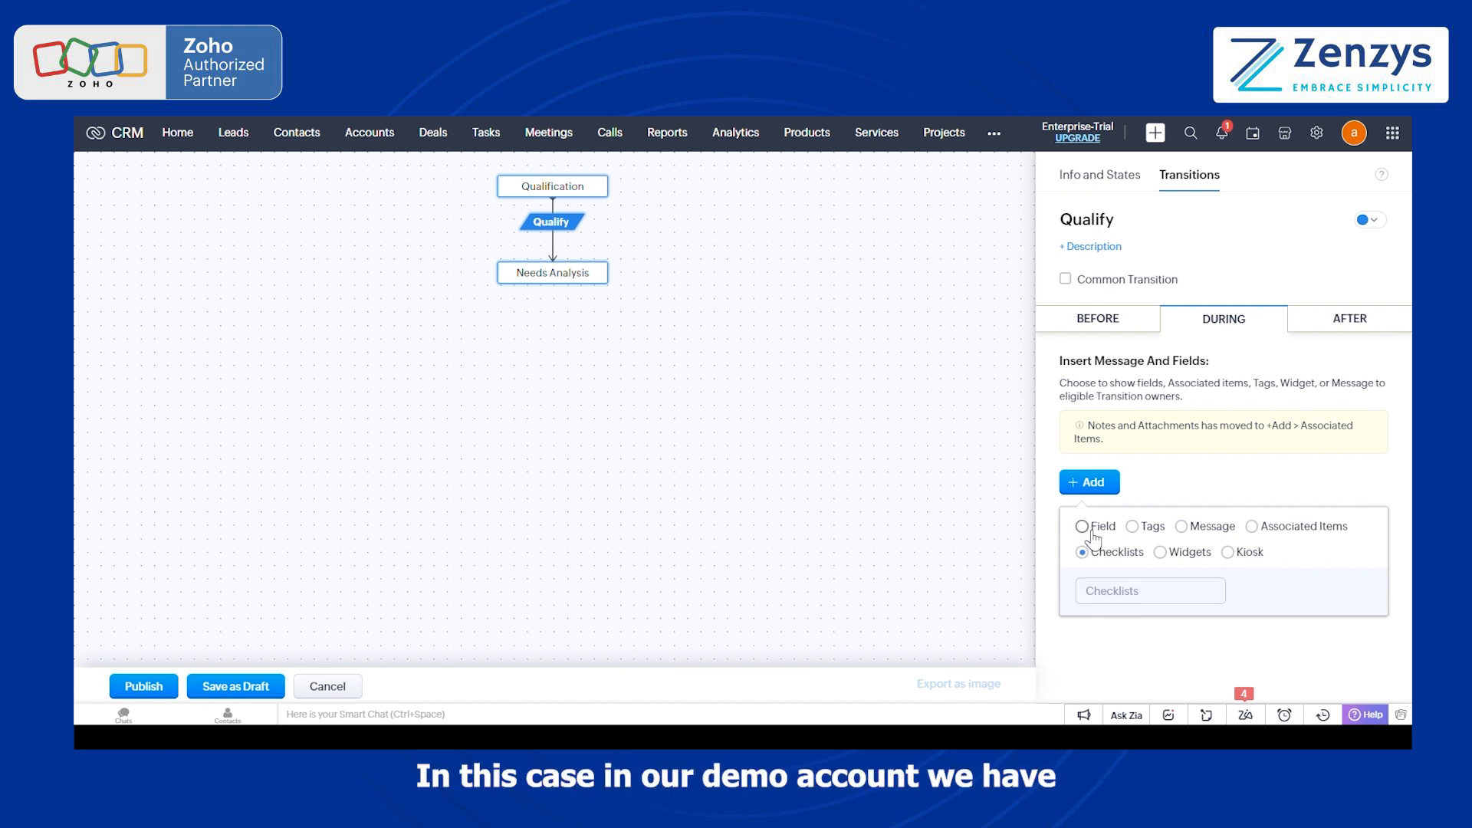
left_click(1094, 532)
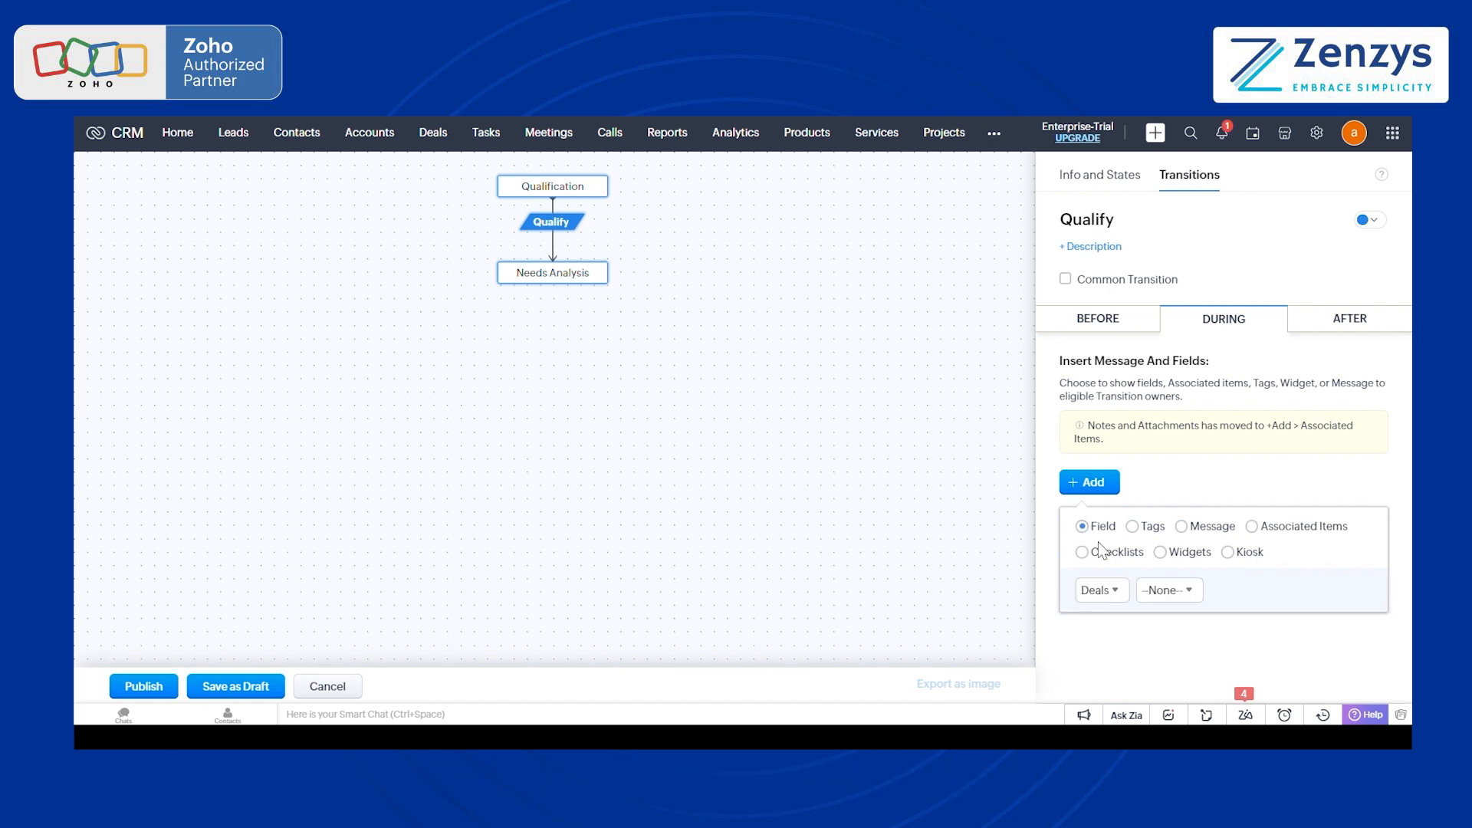
left_click(1163, 592)
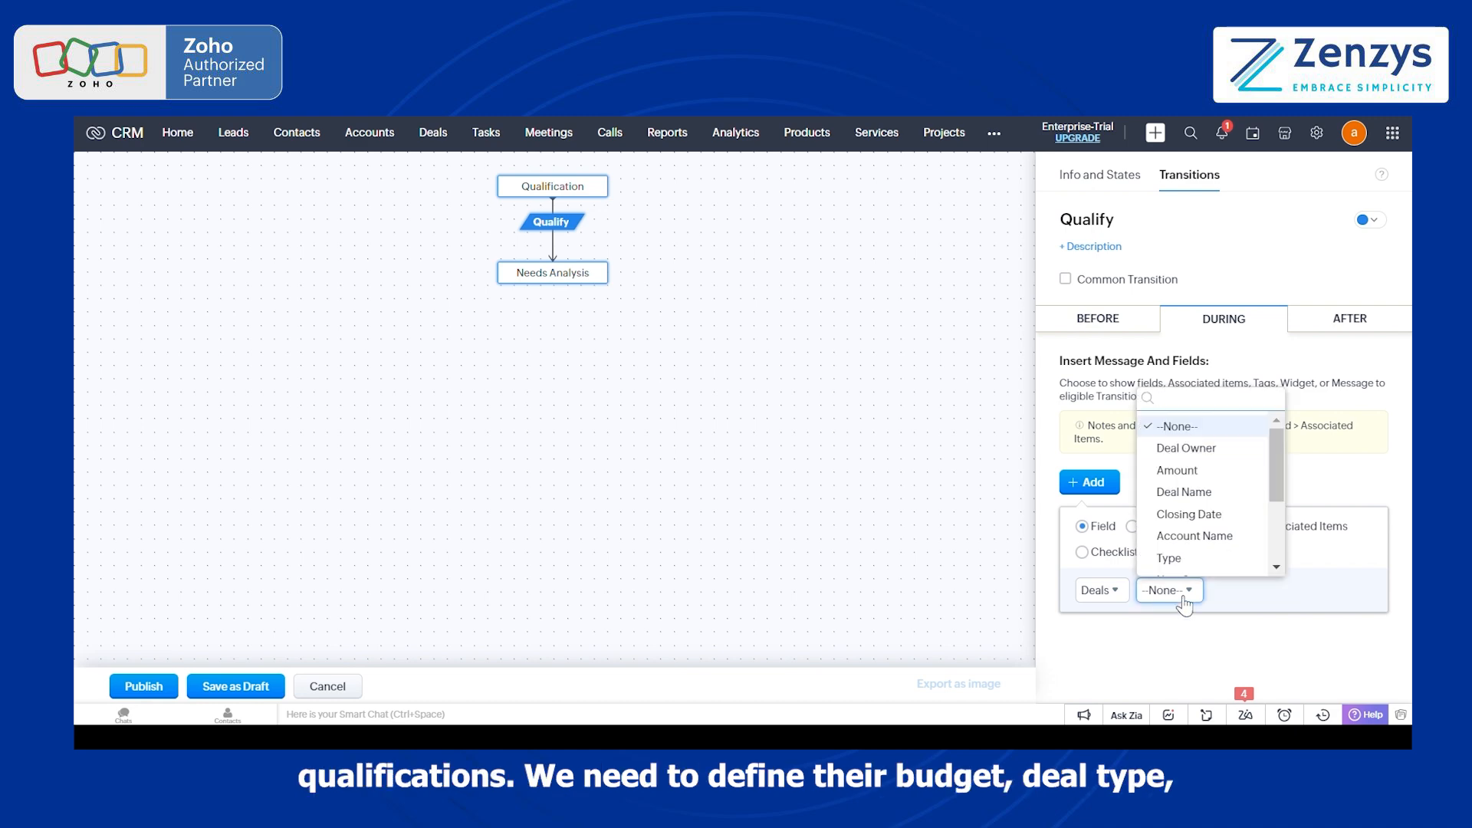
left_click(1180, 479)
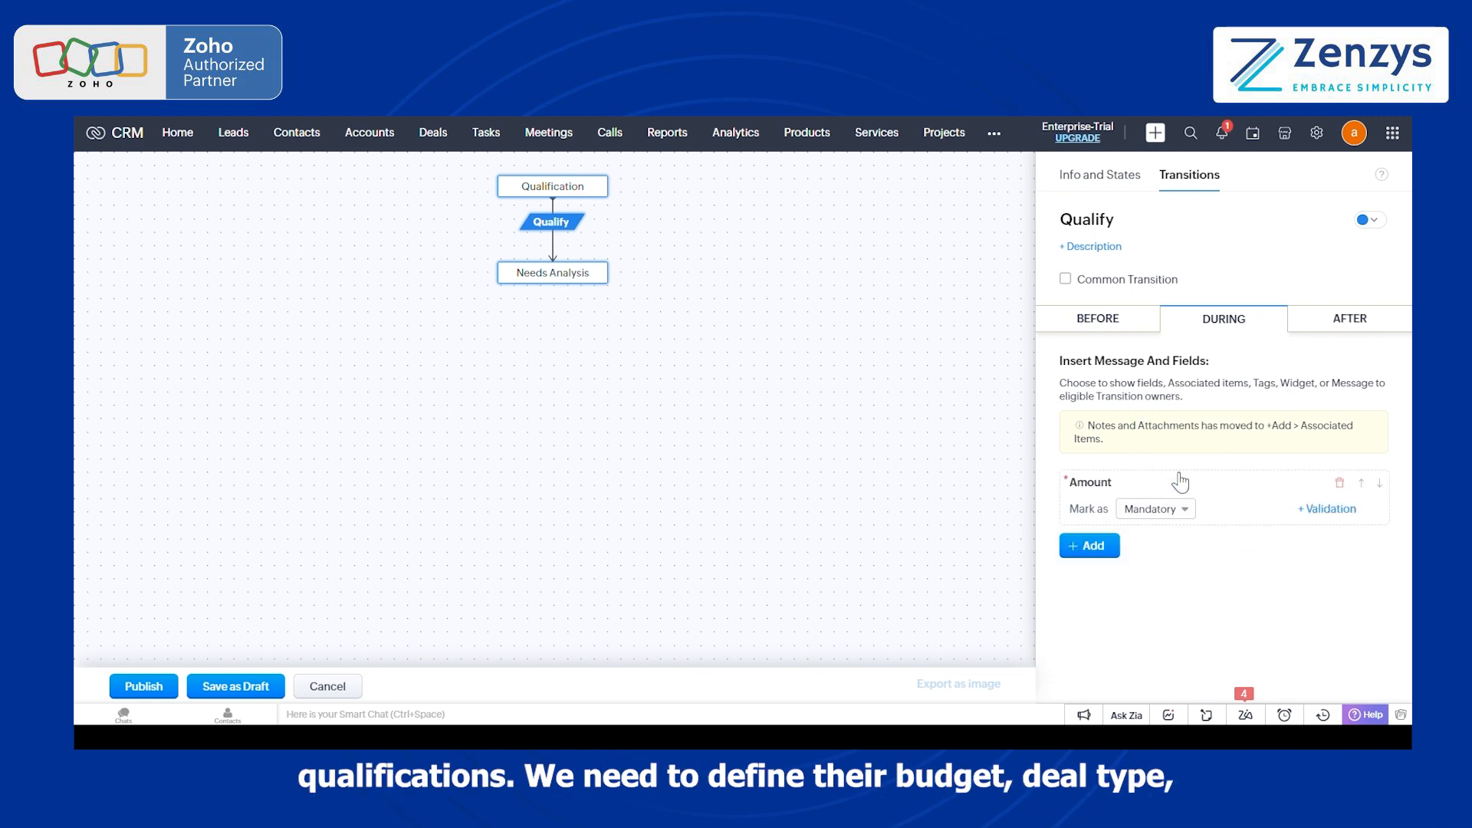
left_click(1096, 543)
left_click(1182, 649)
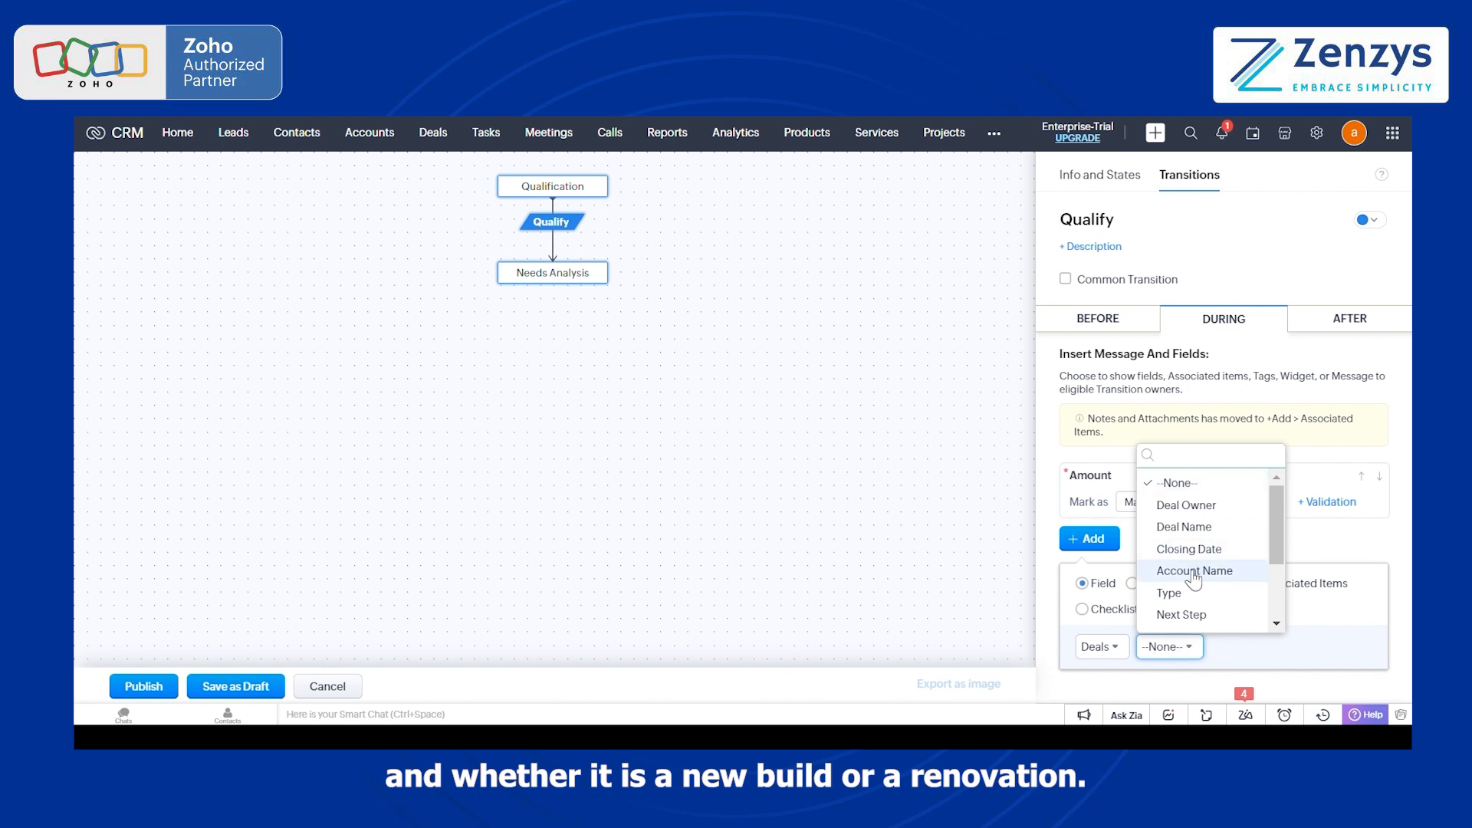
left_click(1177, 593)
Step: Add Notes from the associated items as a mandatory entry during the Qualify transition
left_click(1104, 601)
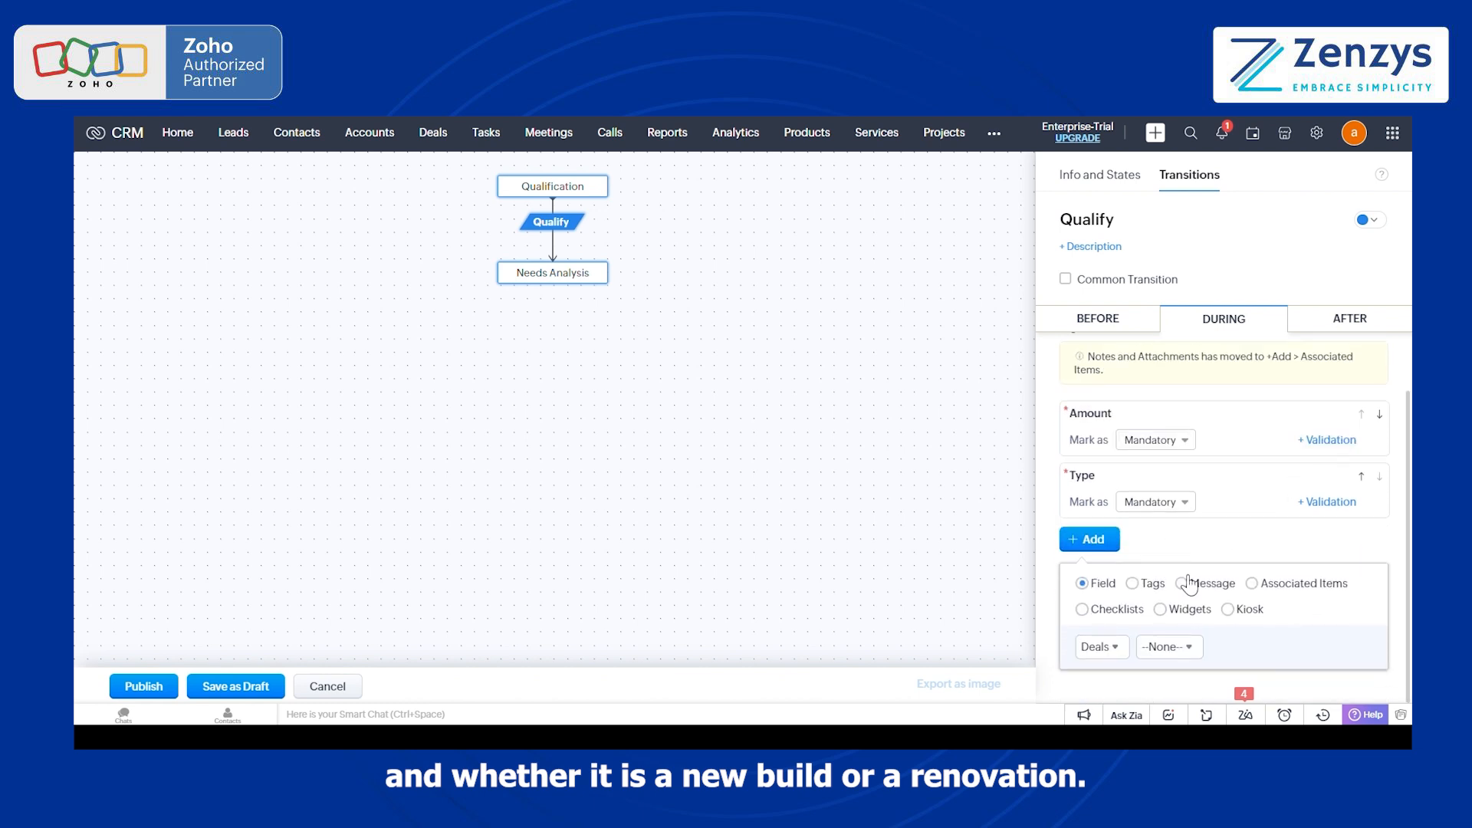
left_click(1252, 583)
left_click(1128, 646)
left_click(1172, 506)
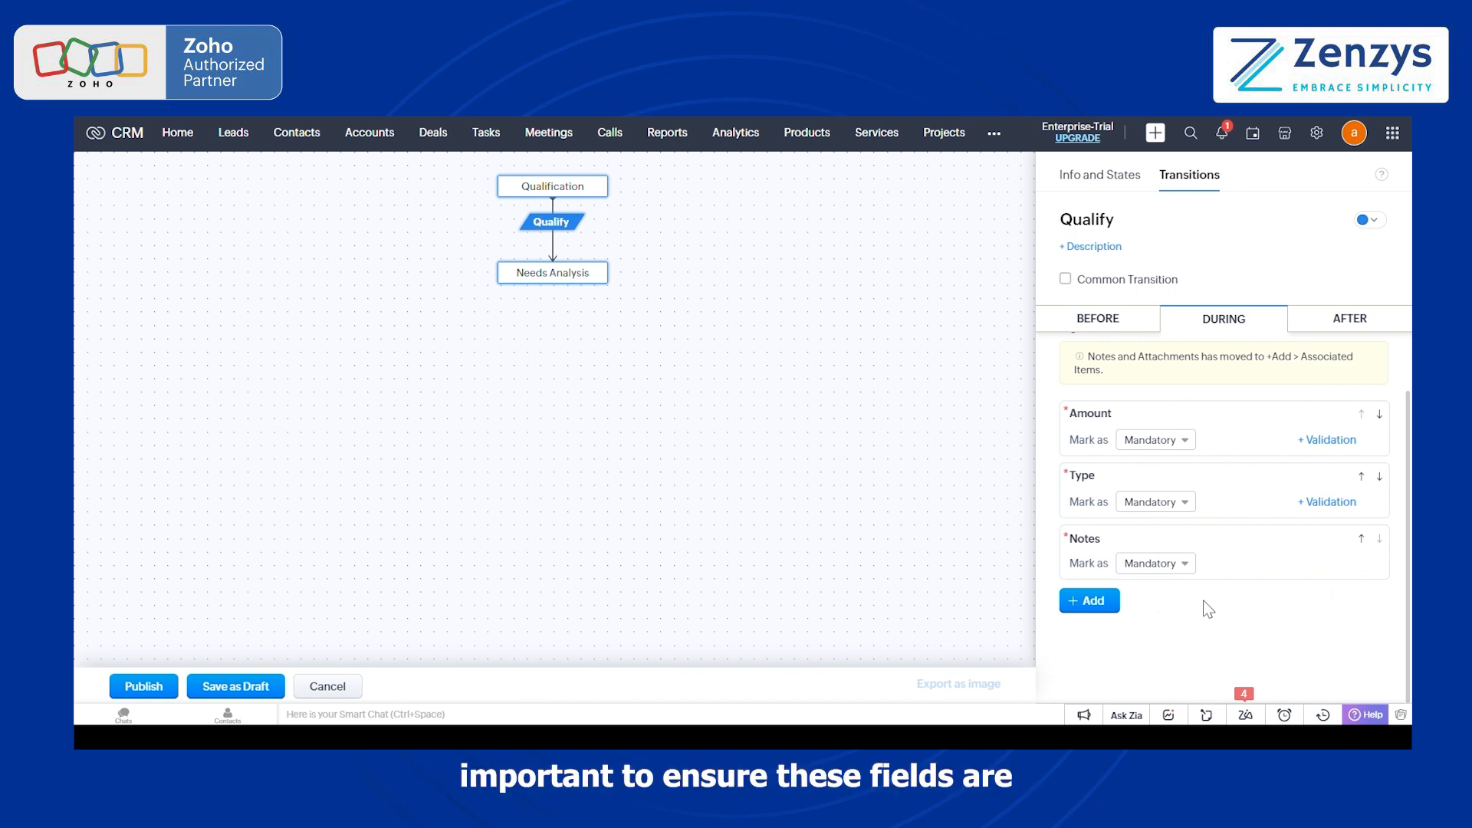
Step: Add an after-transition task "Contact the deal" to Qualify, due one day after the trigger date and assigned to the second listed user
left_click(1326, 320)
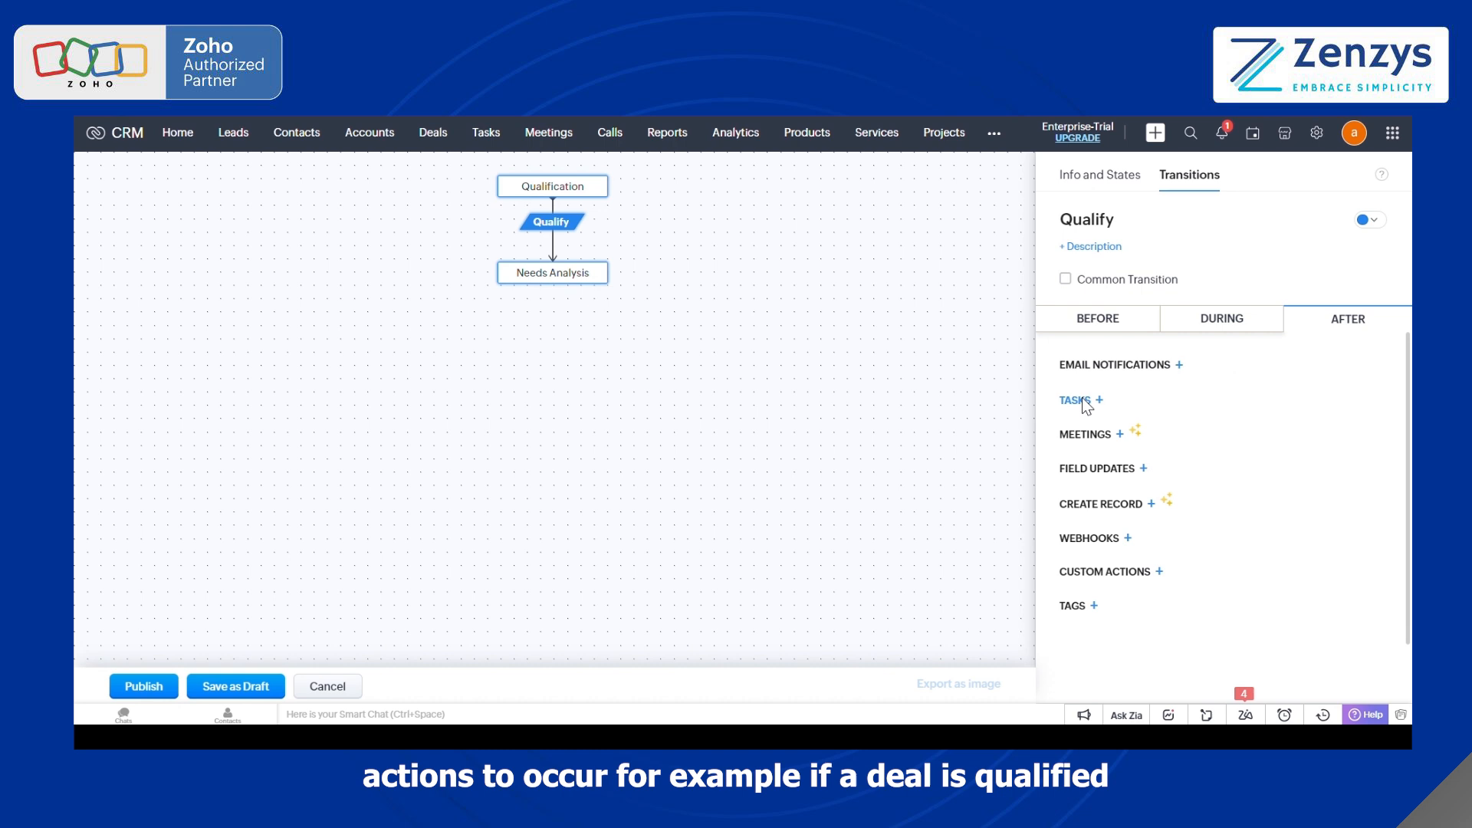
left_click(1083, 399)
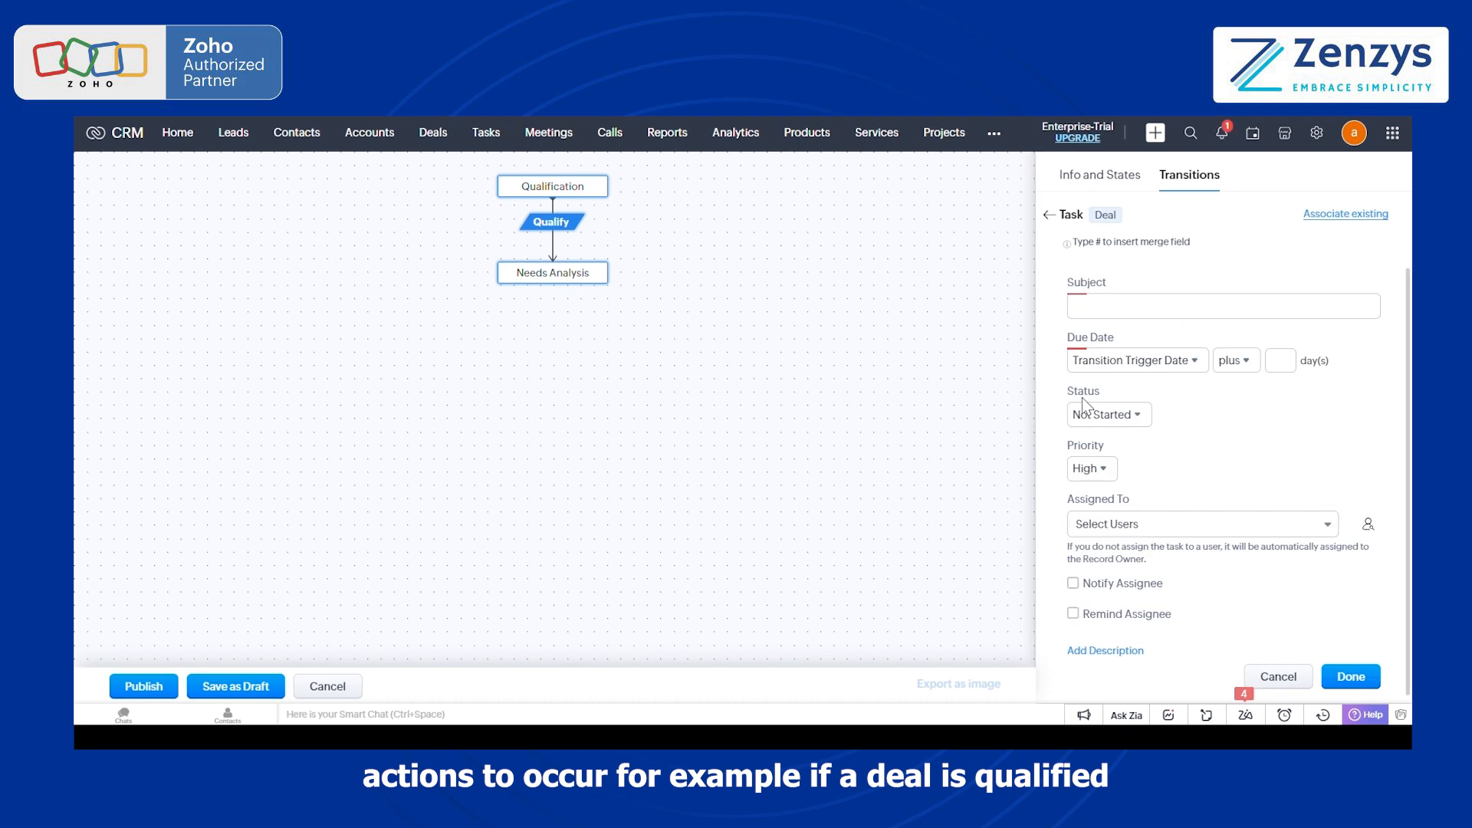
left_click(1200, 315)
type("Contact the")
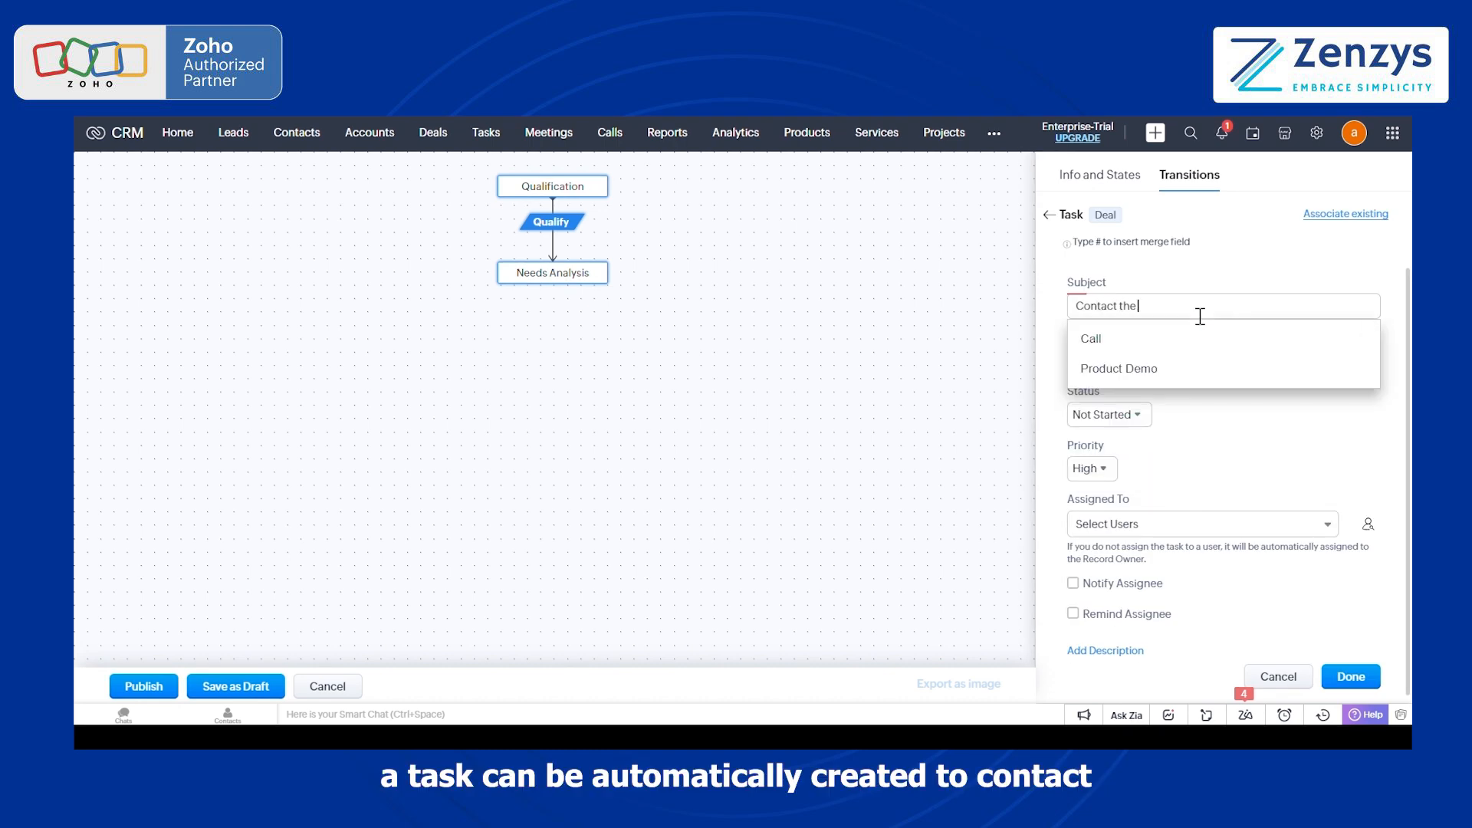
type(" deal")
left_click(1282, 358)
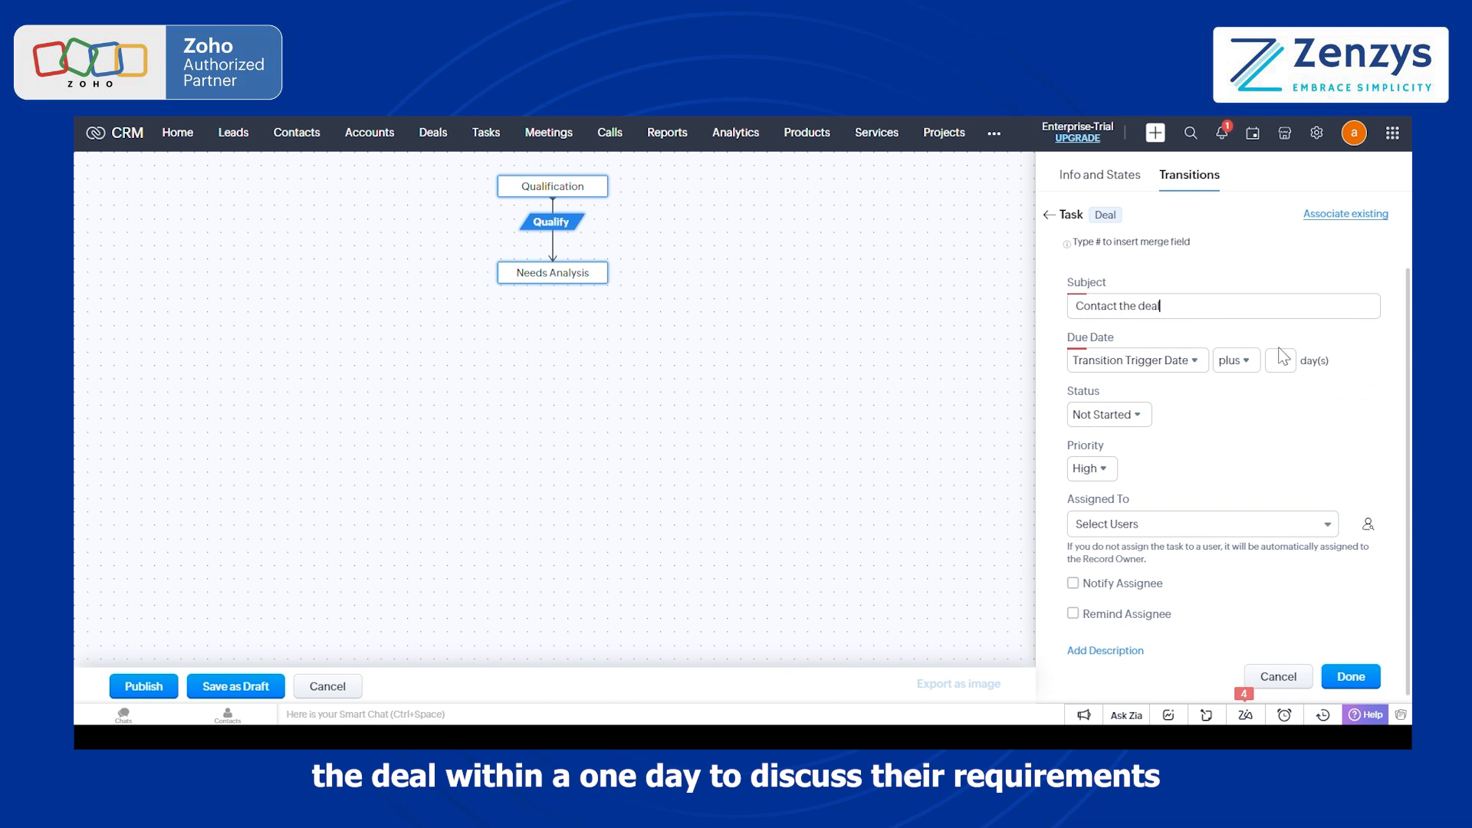
left_click(1220, 521)
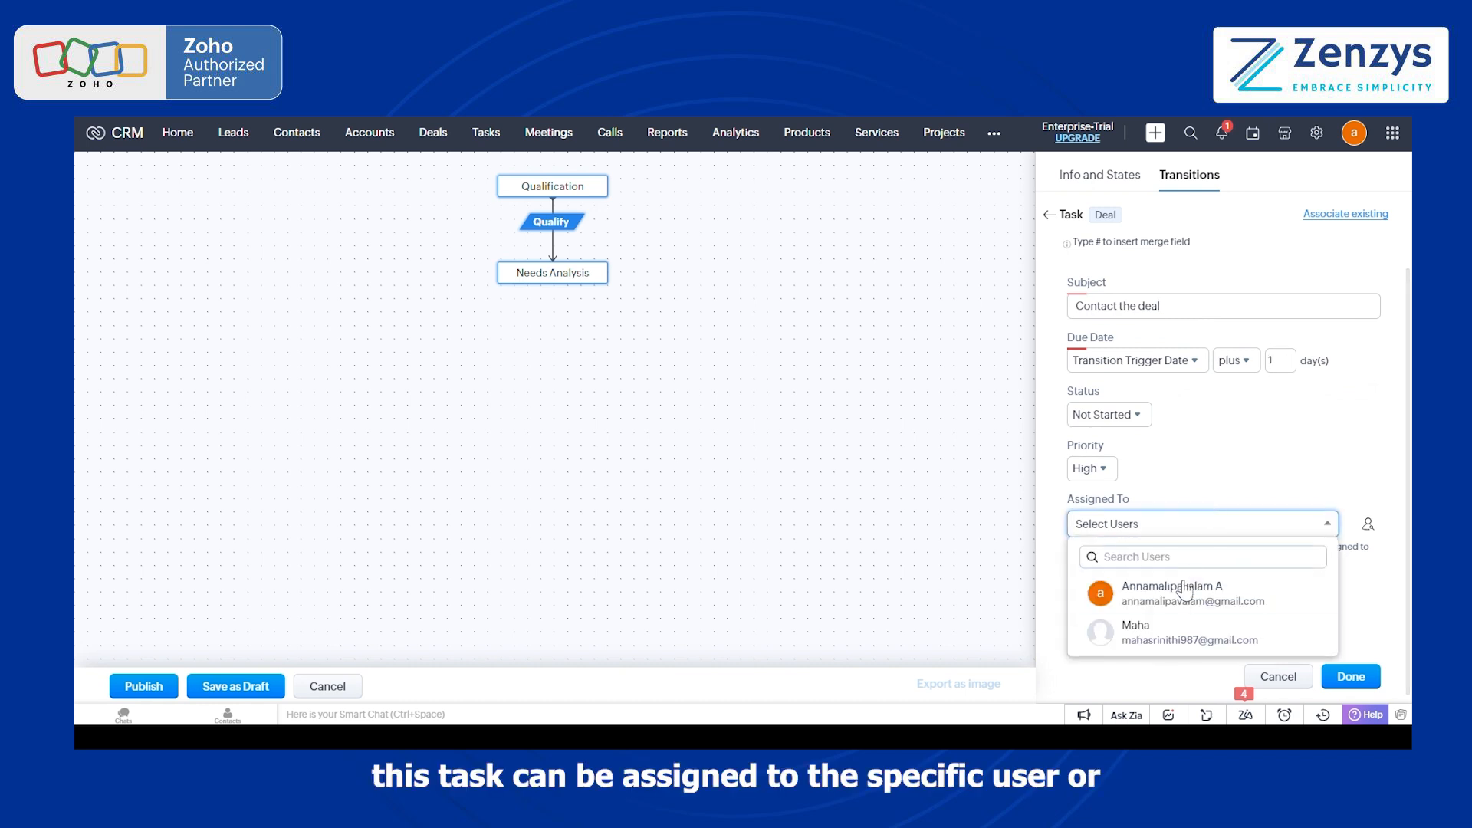
left_click(1150, 627)
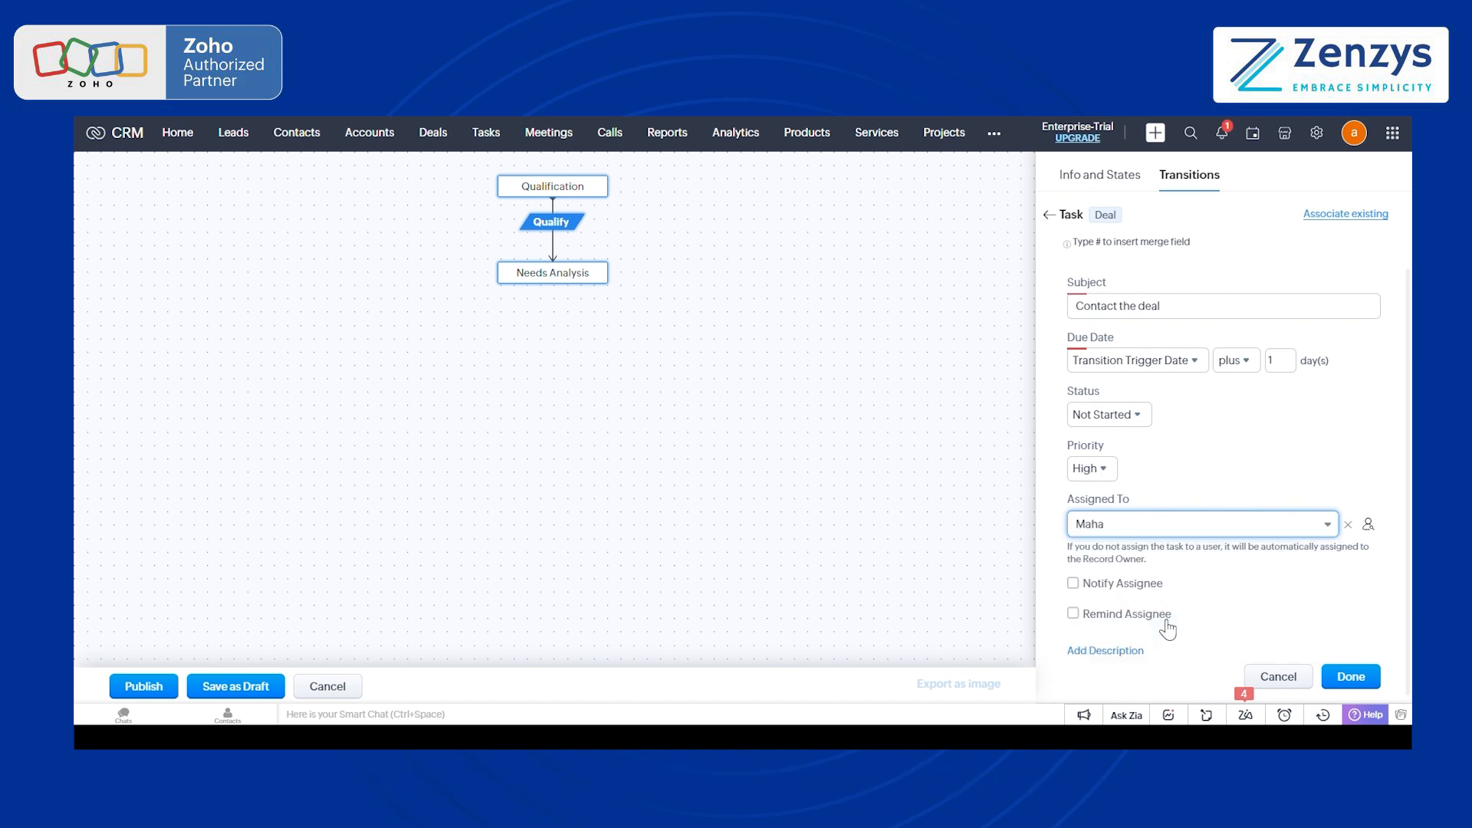
left_click(1364, 678)
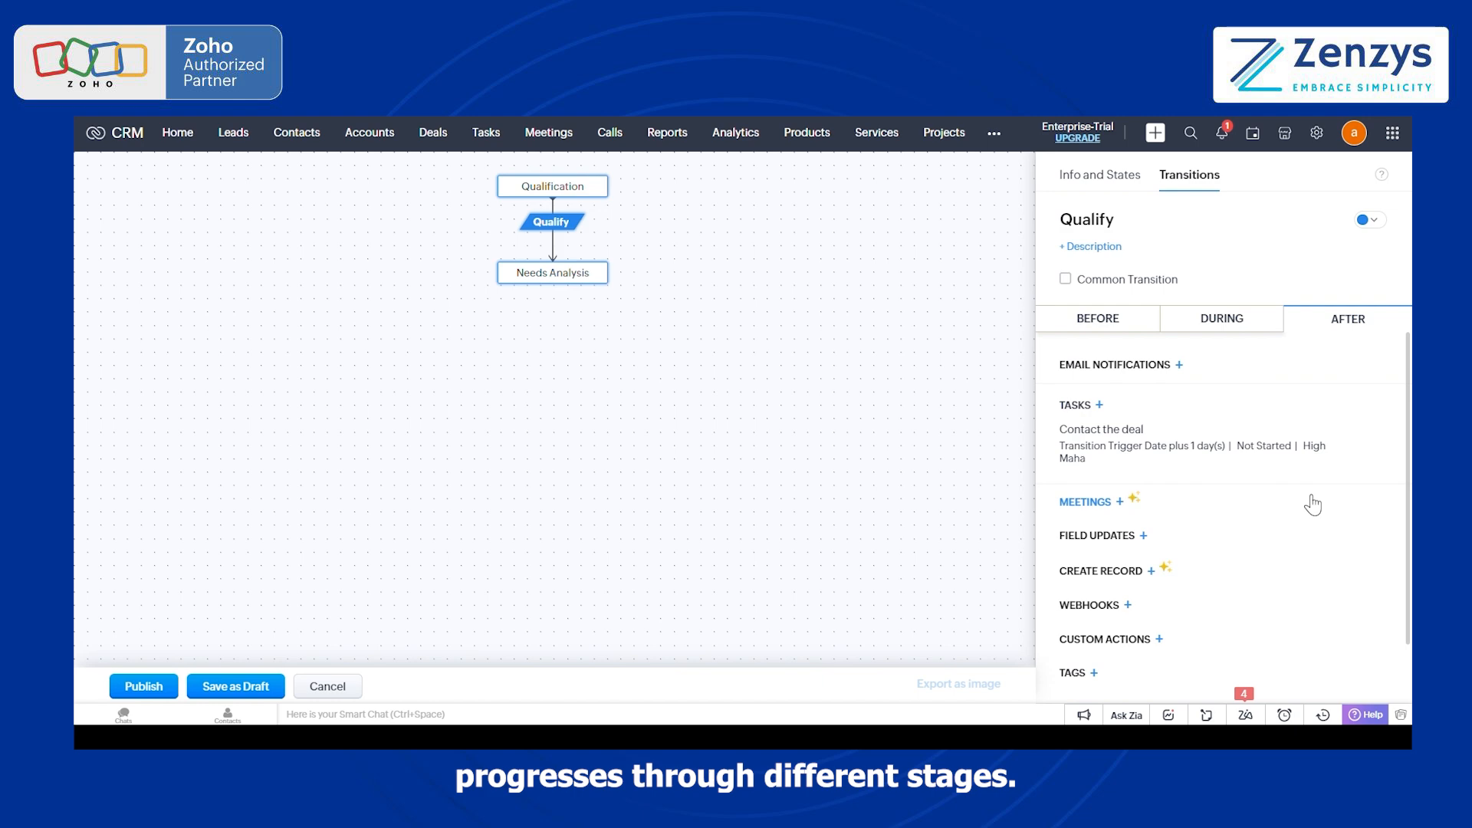
Step: Examine the button colour options of the Qualify transition
left_click(1378, 223)
left_click(1253, 287)
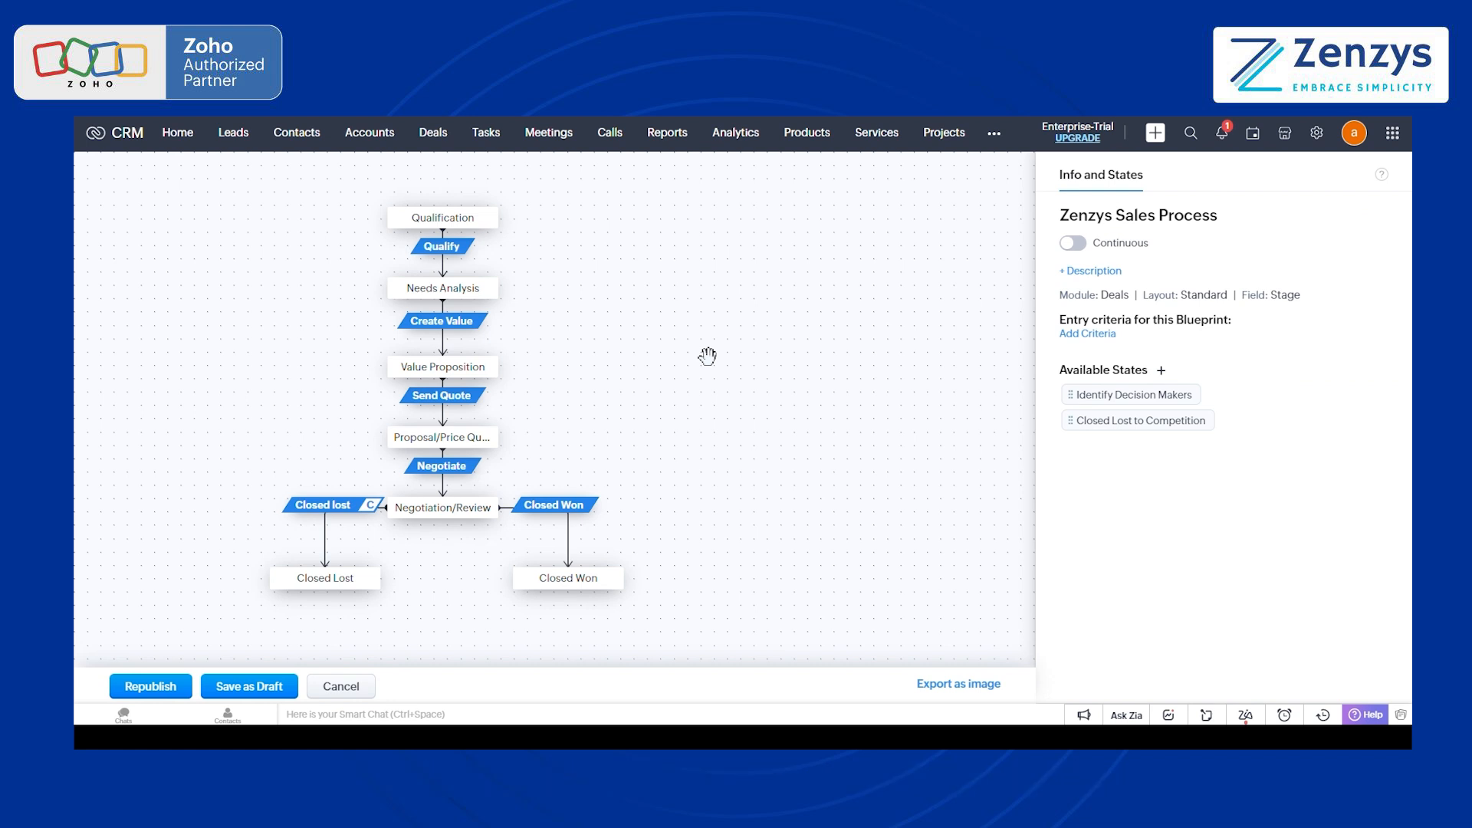
Step: Review the after-transition actions of Create Value, Send Quote and Negotiate, plus the entries required during Negotiate
mouse_move(507, 304)
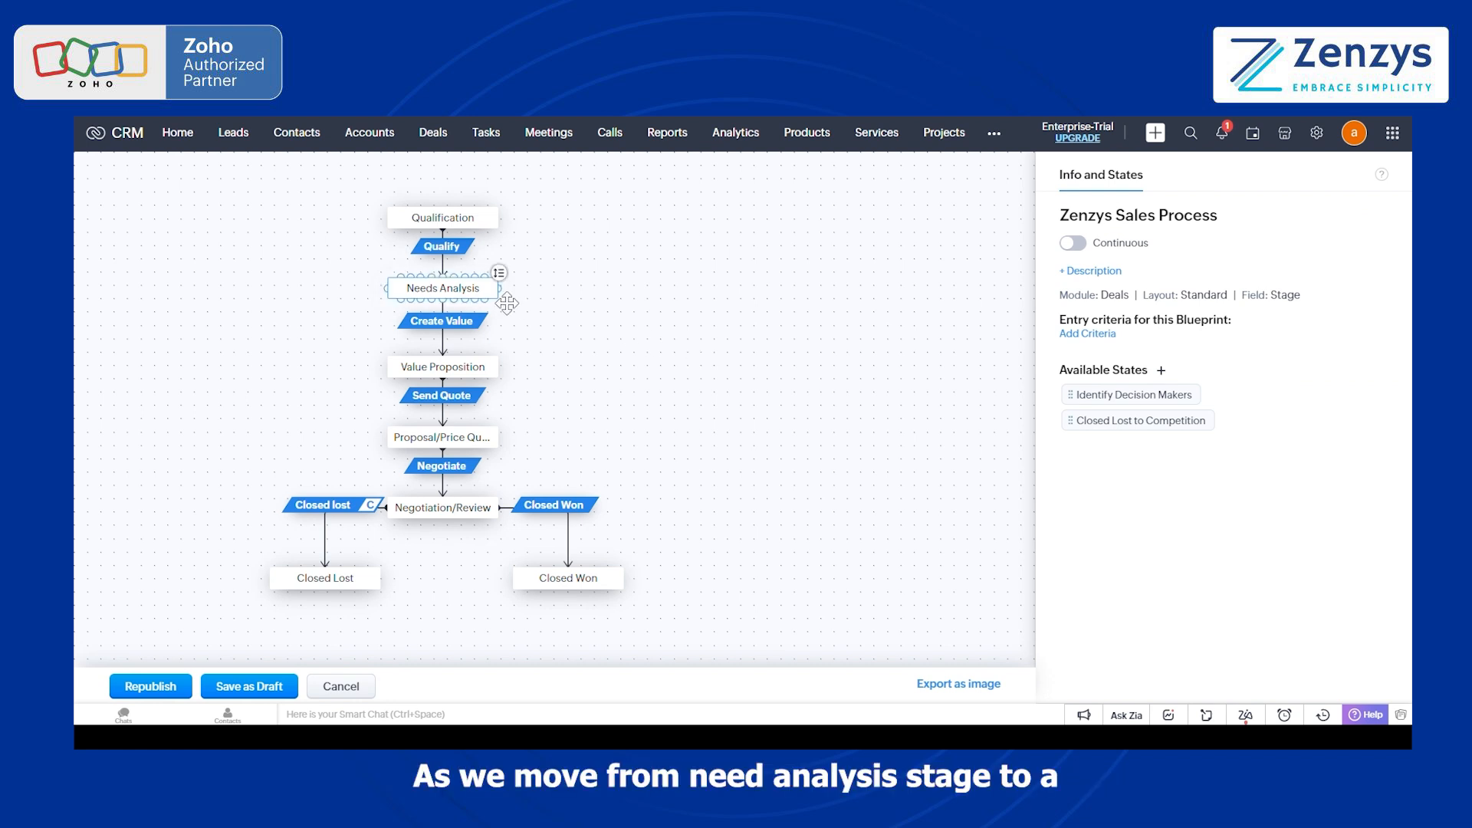
left_click(473, 329)
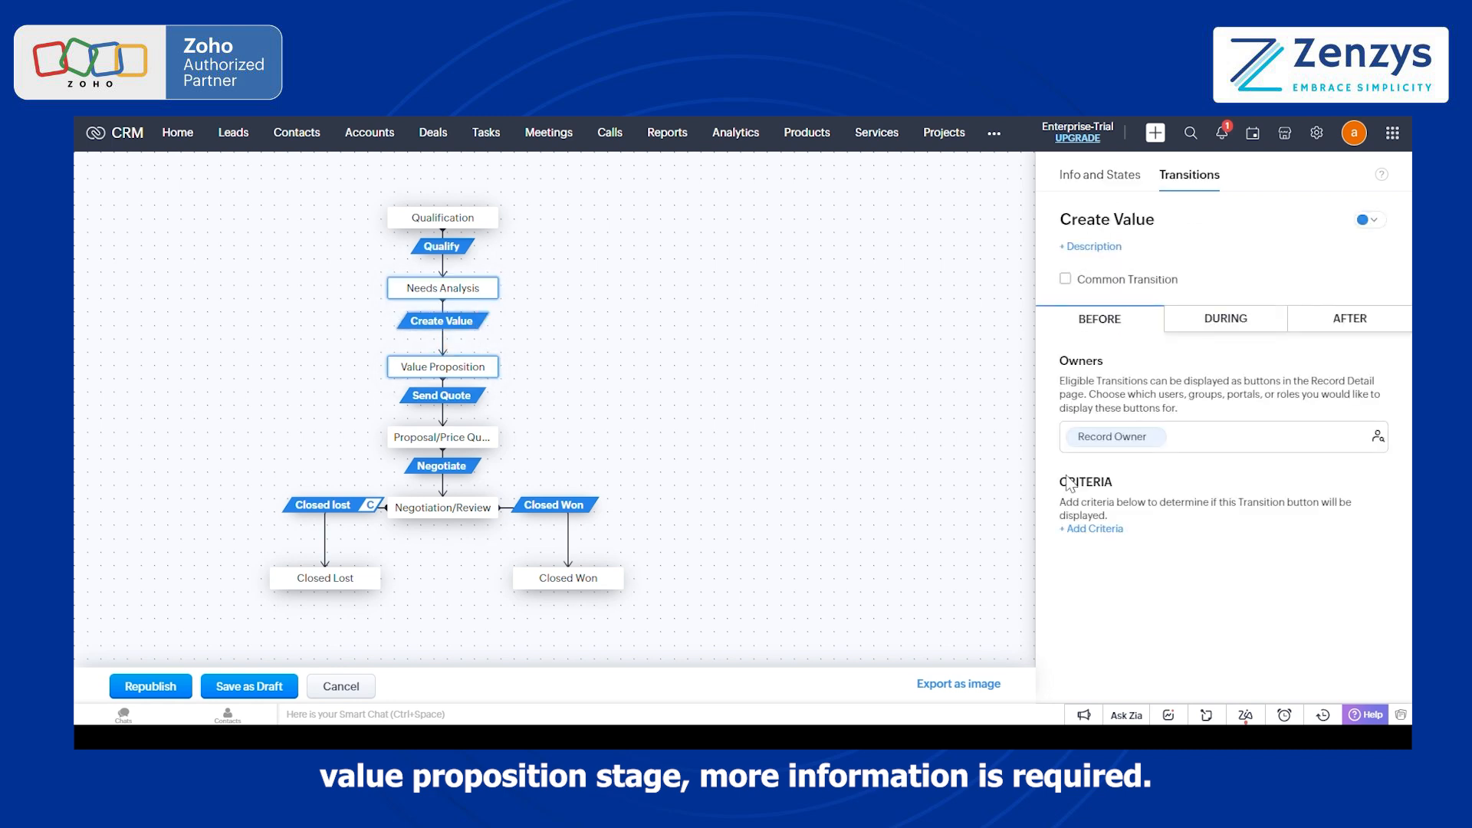
left_click(1336, 317)
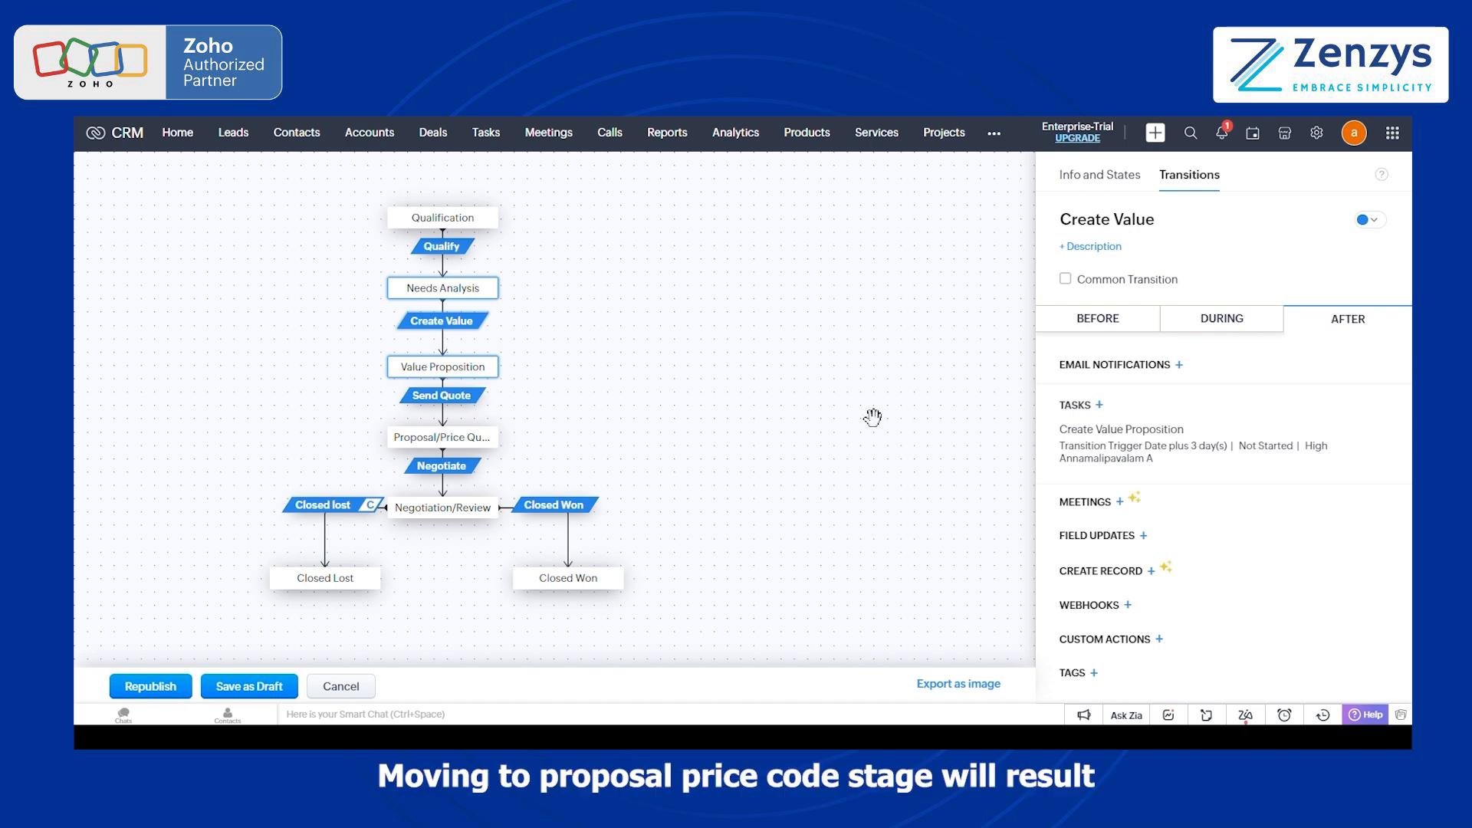
left_click(471, 401)
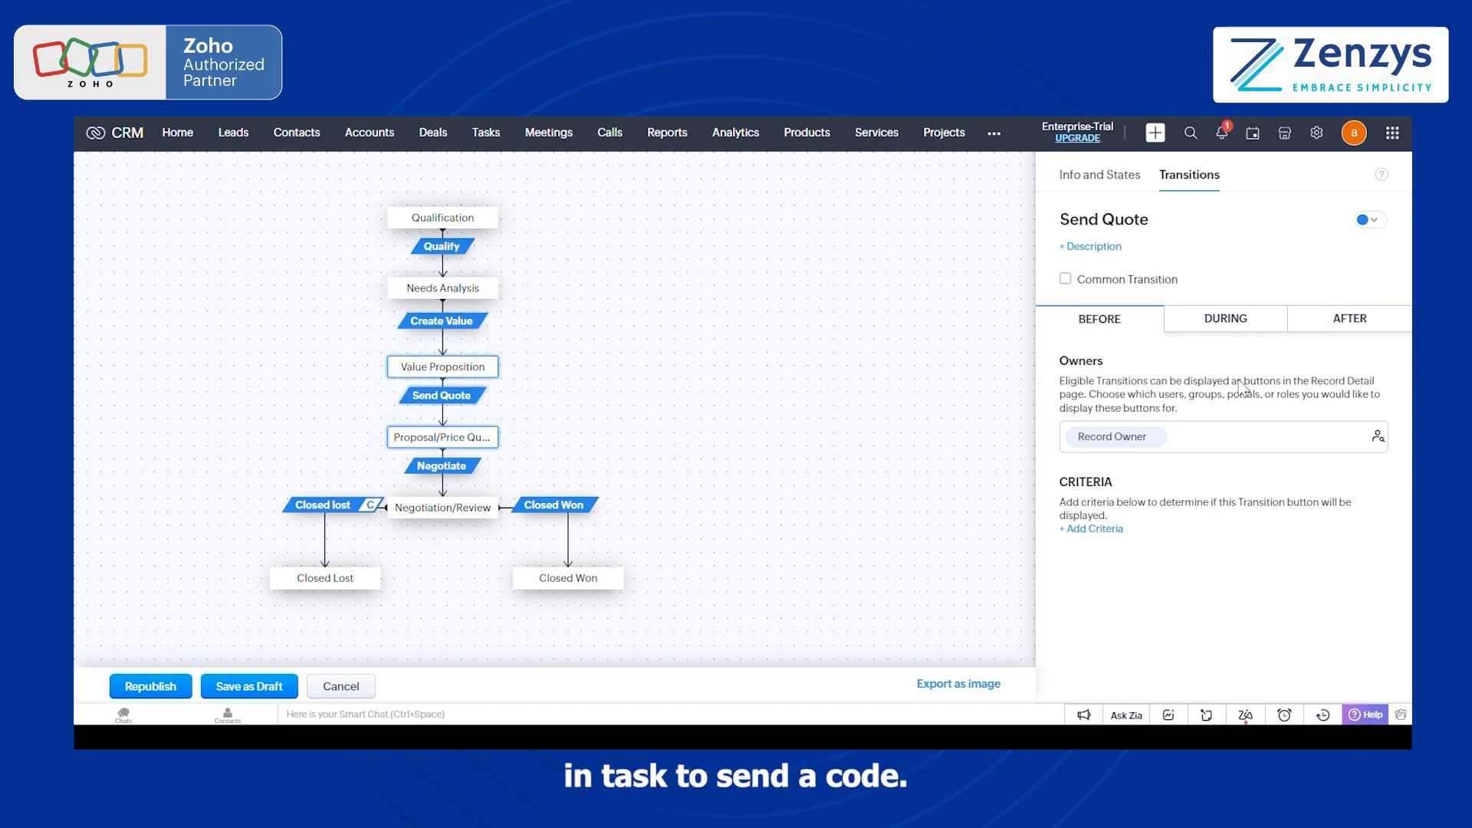
left_click(1354, 322)
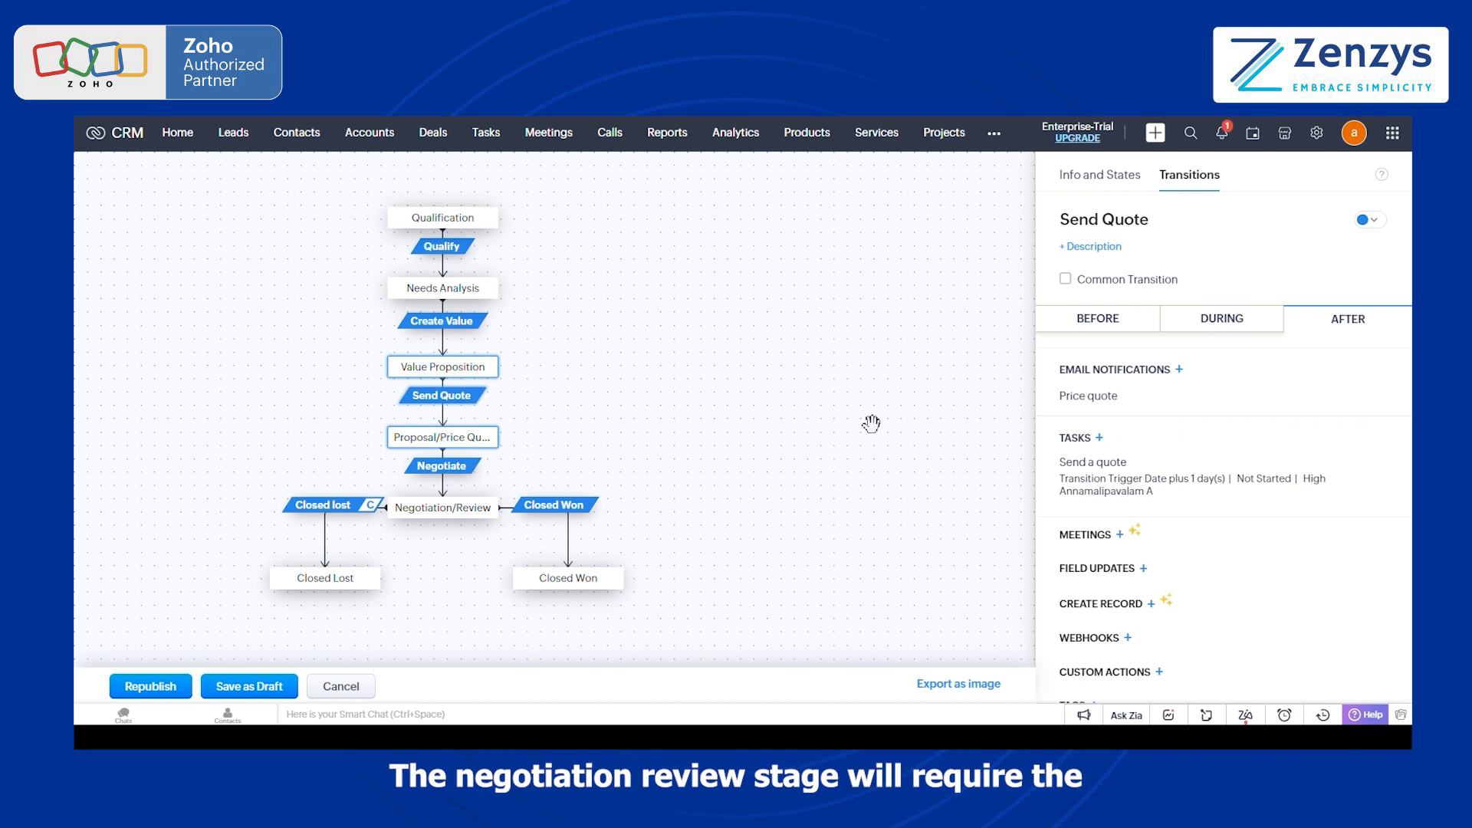
left_click(469, 465)
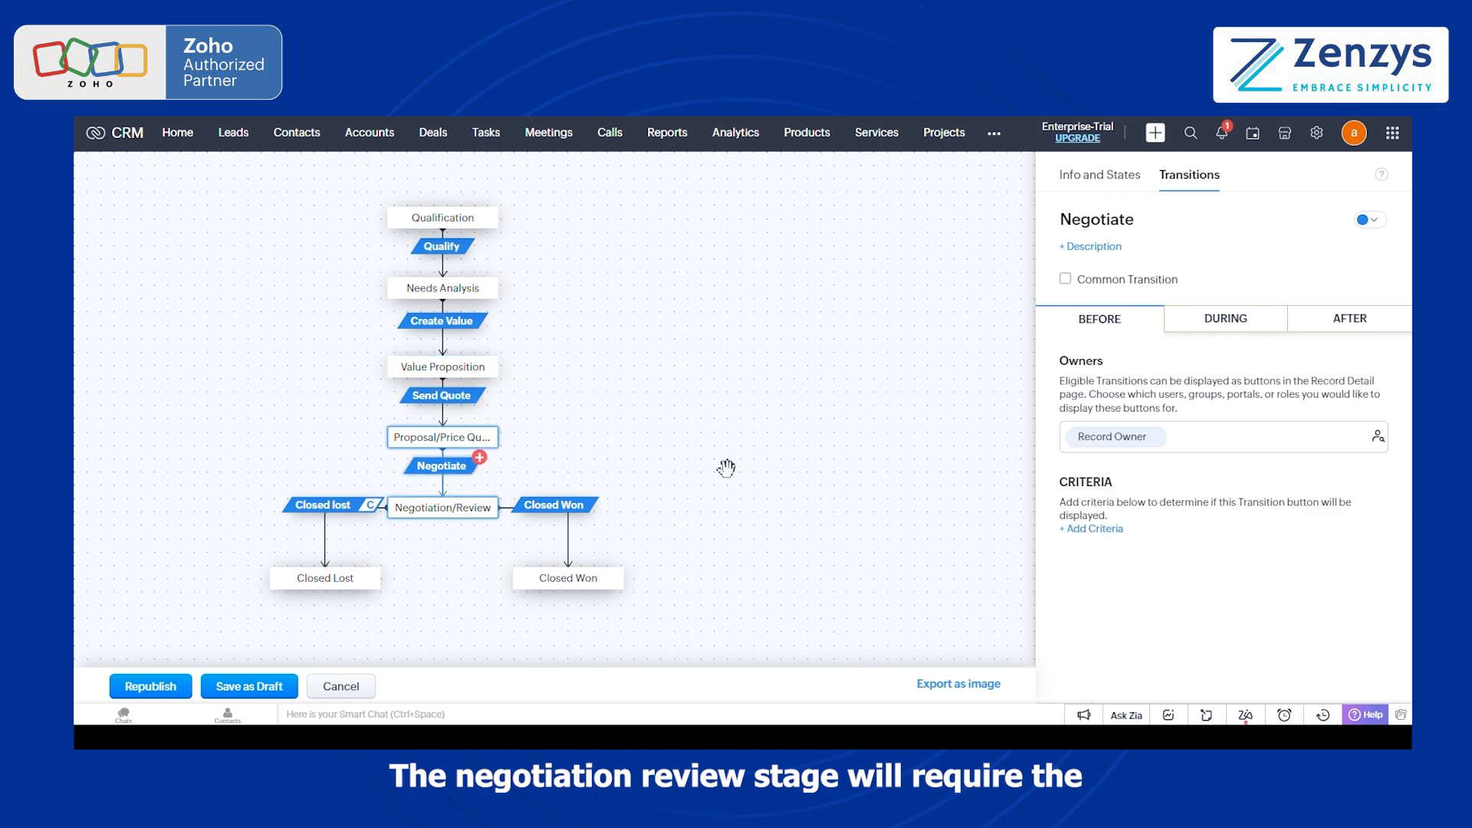
left_click(1200, 328)
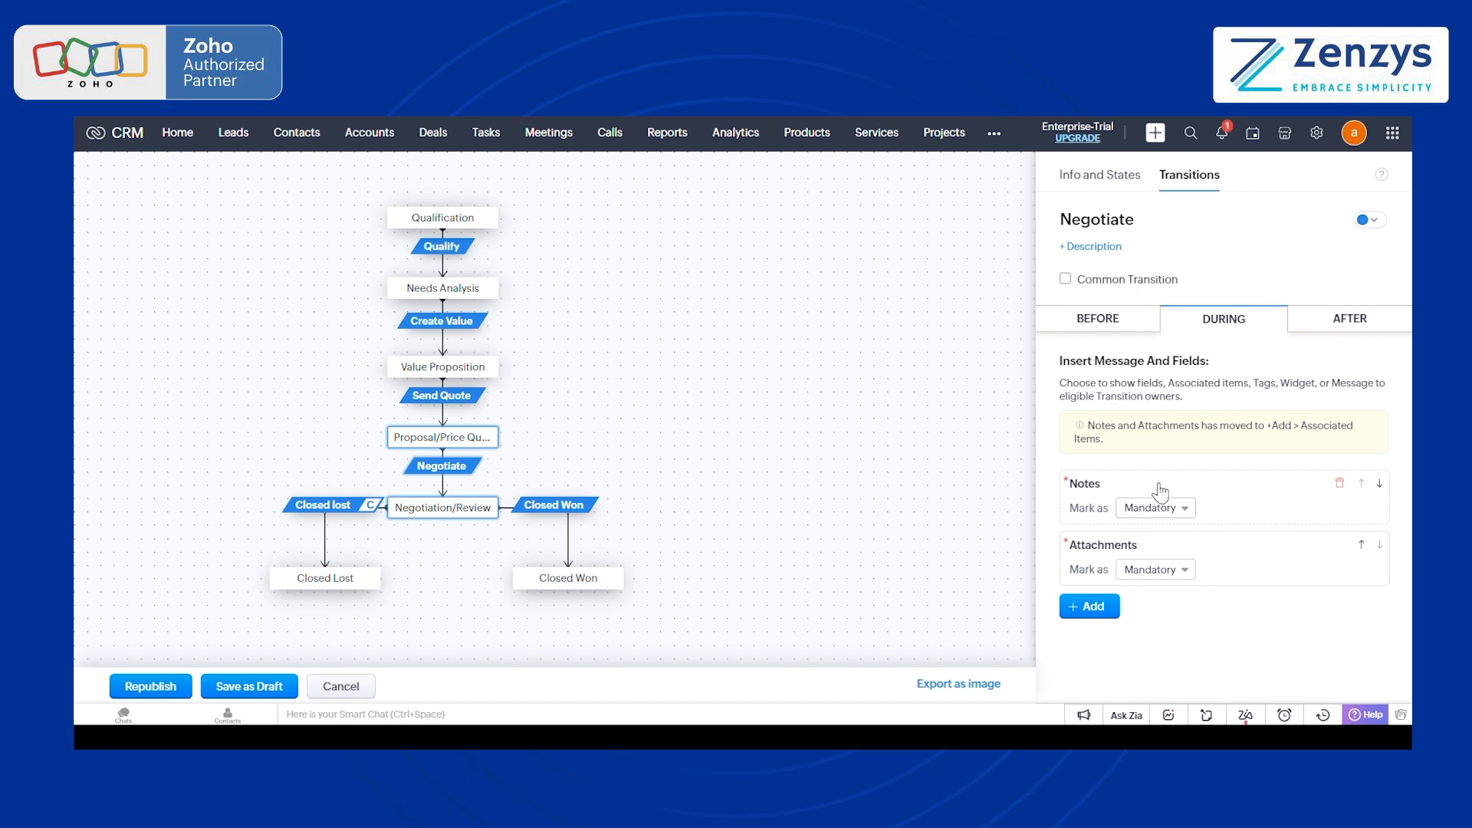
left_click(1349, 320)
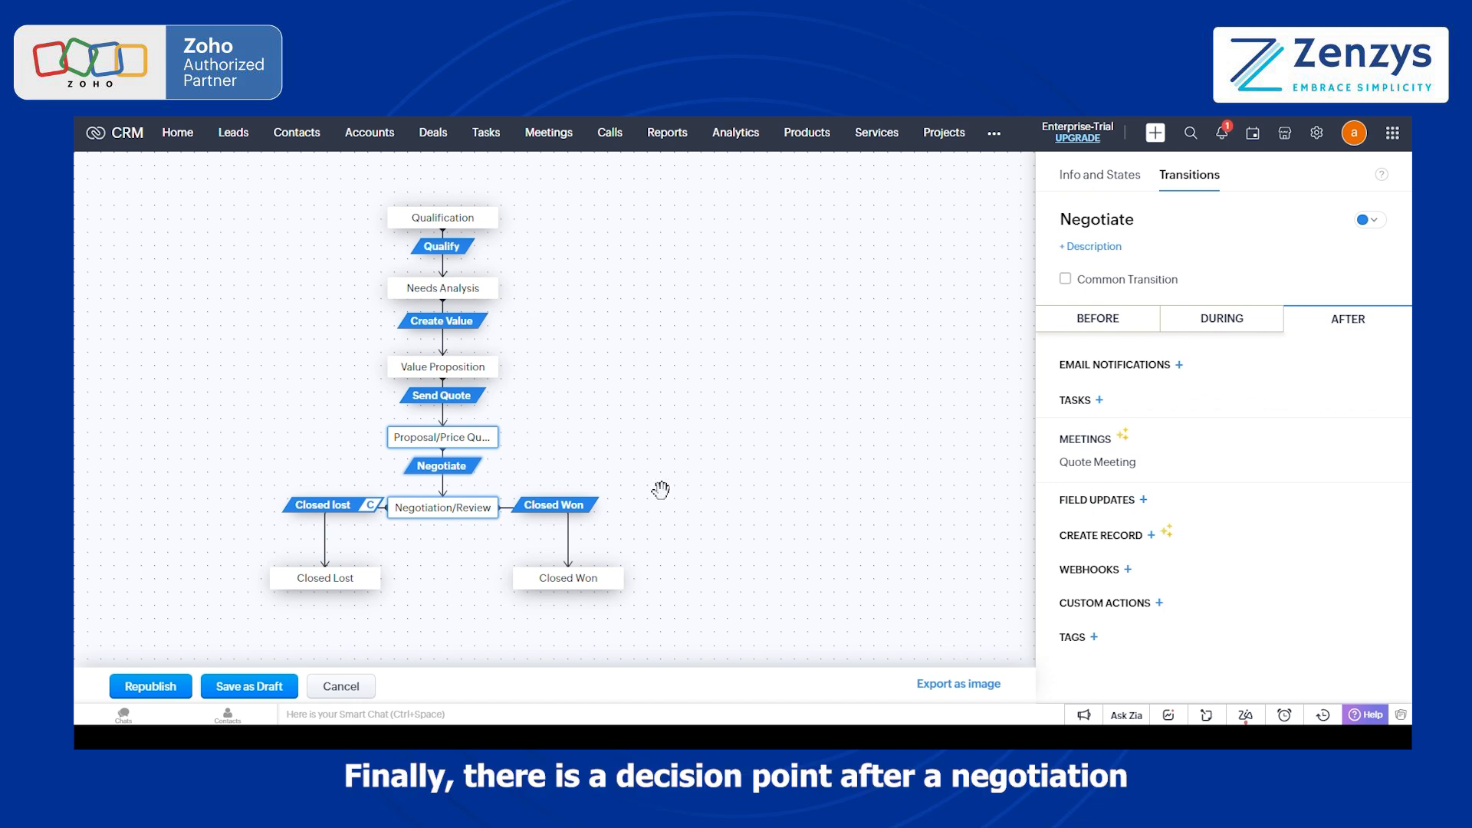
Step: Review the Closed Won transition's required fields and after-transition actions, and the states included in the Closed lost common transition
left_click(464, 563)
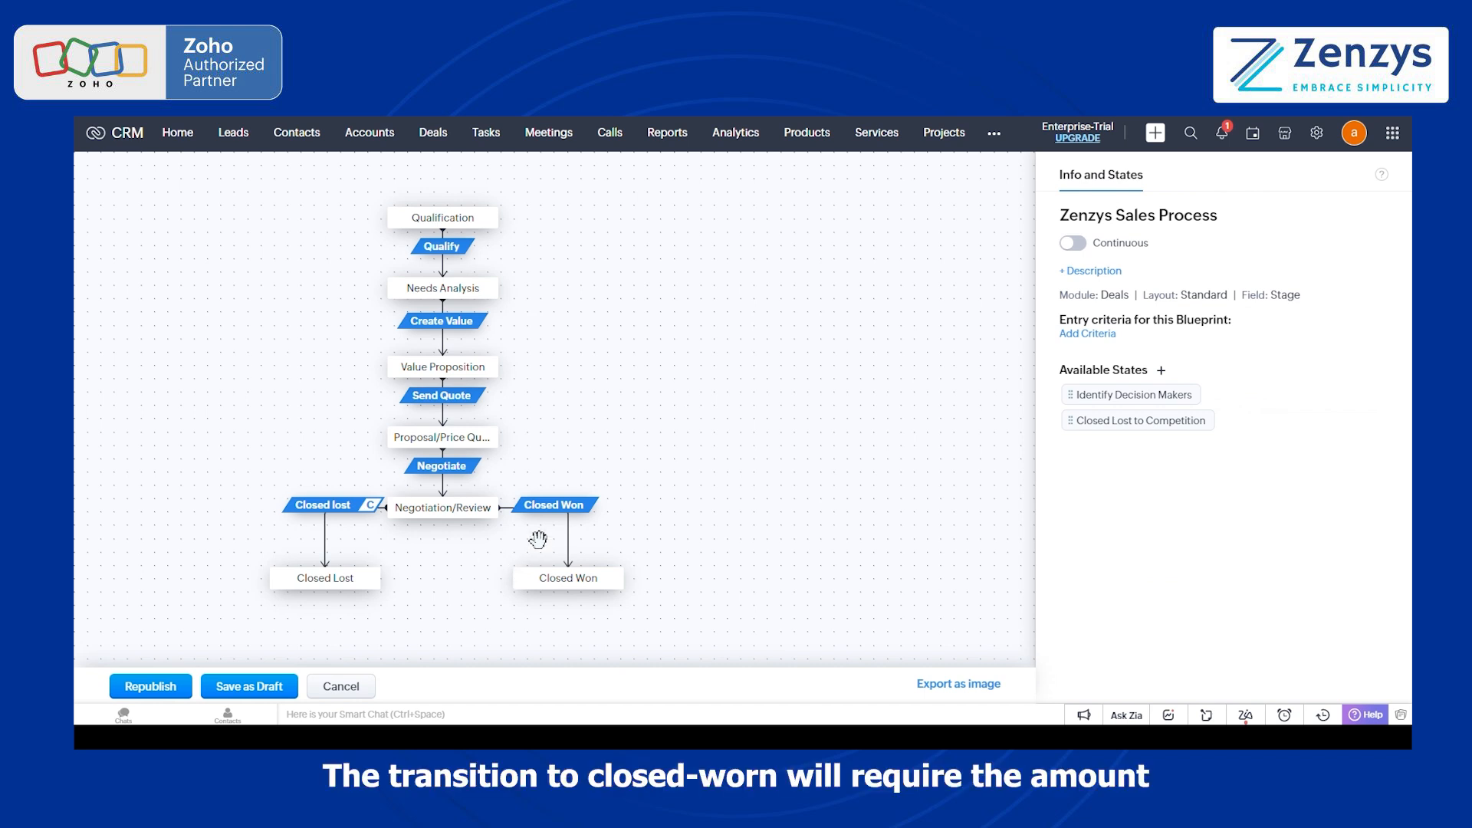
left_click(552, 510)
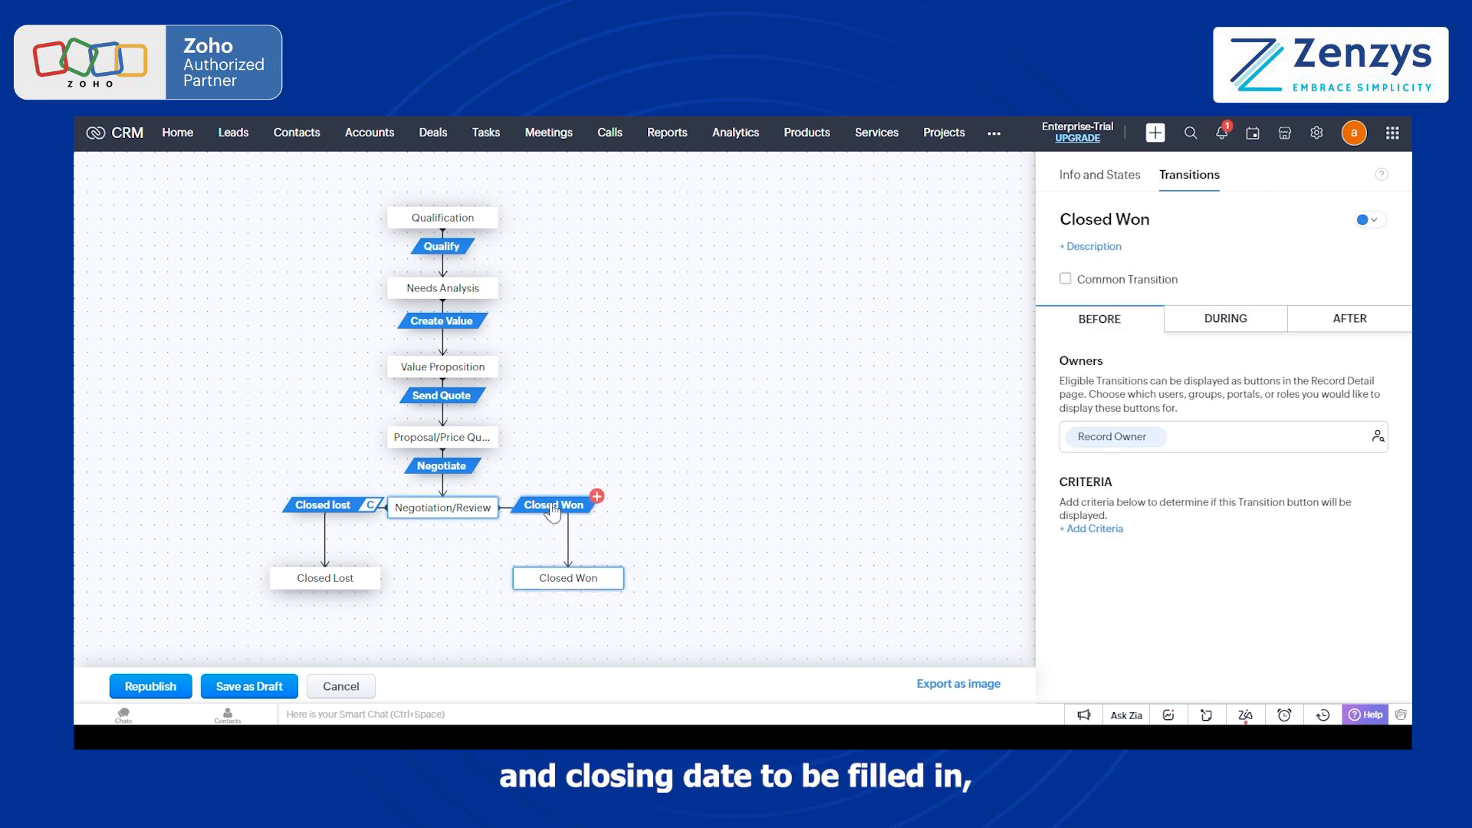
left_click(1195, 327)
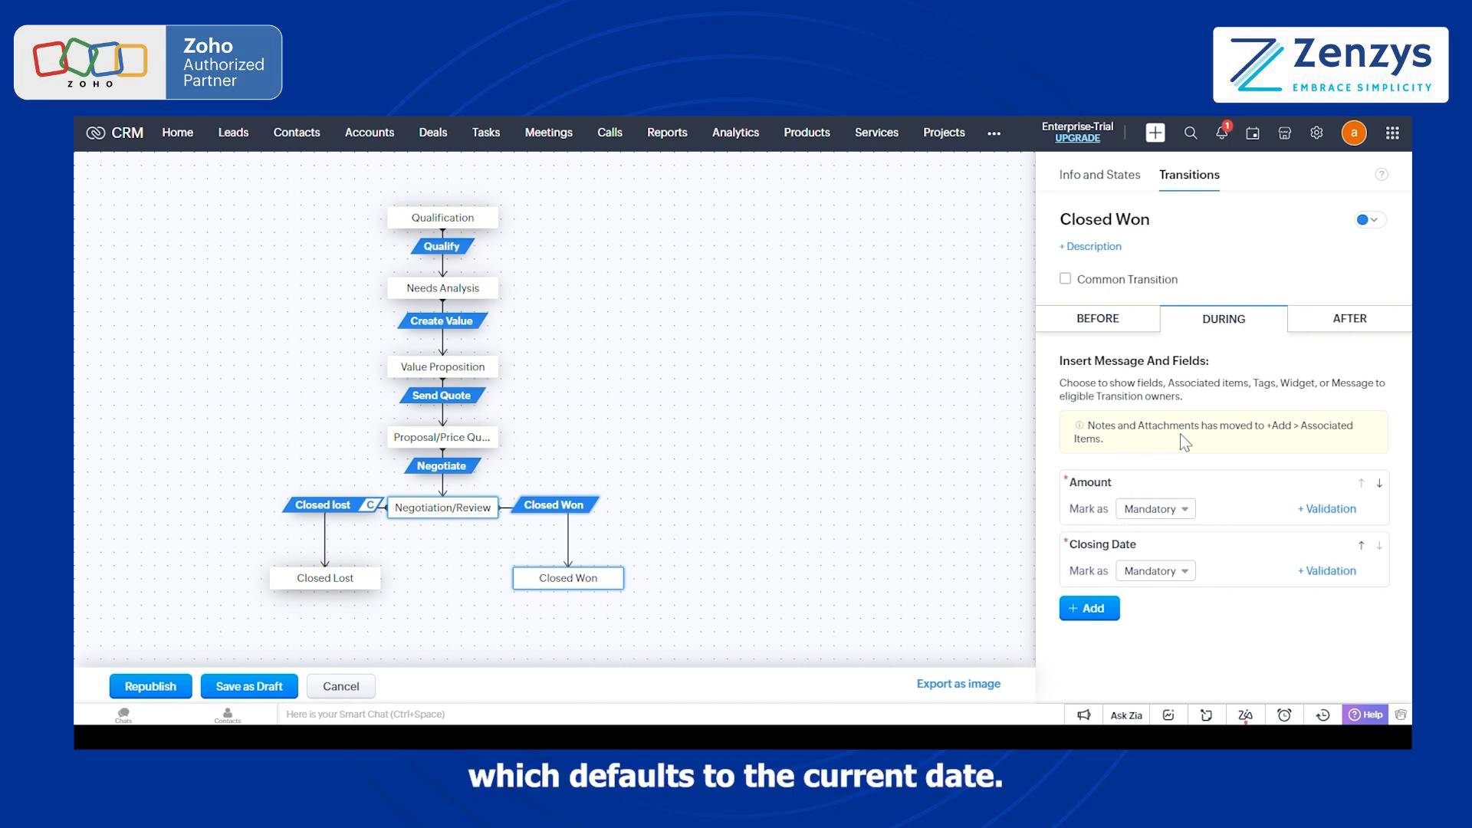
left_click(1347, 321)
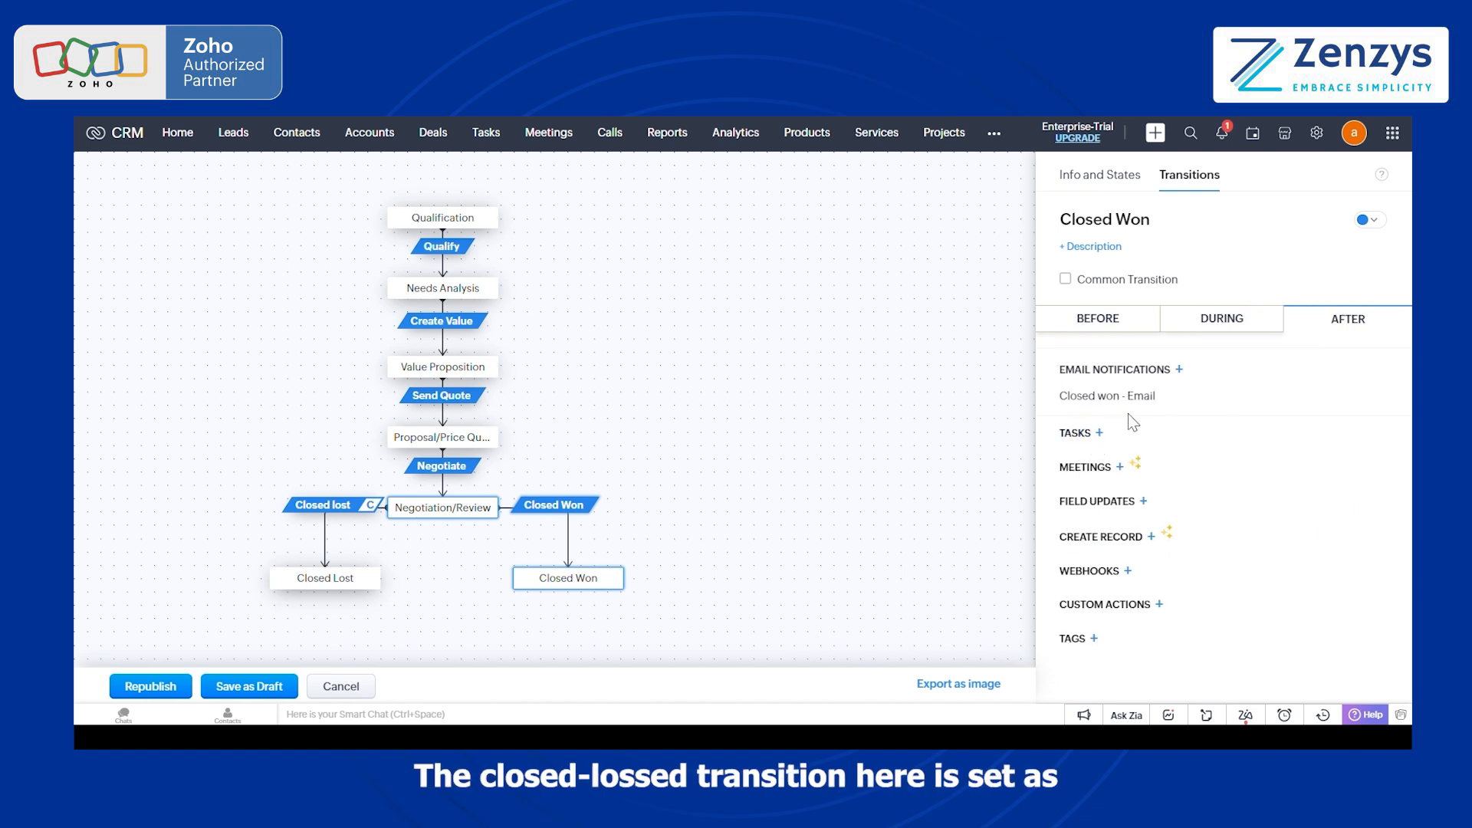
left_click(336, 508)
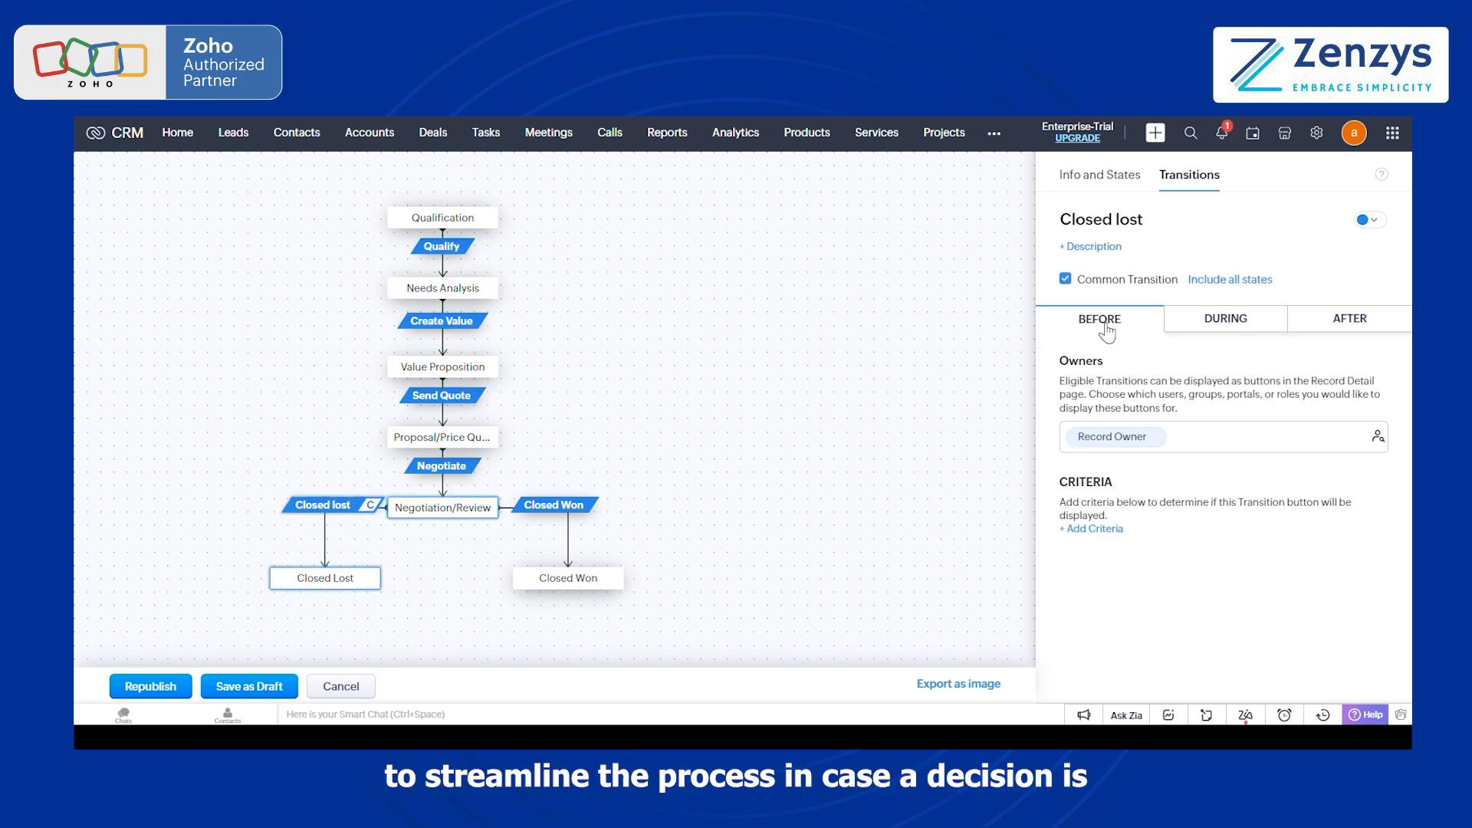
left_click(1231, 282)
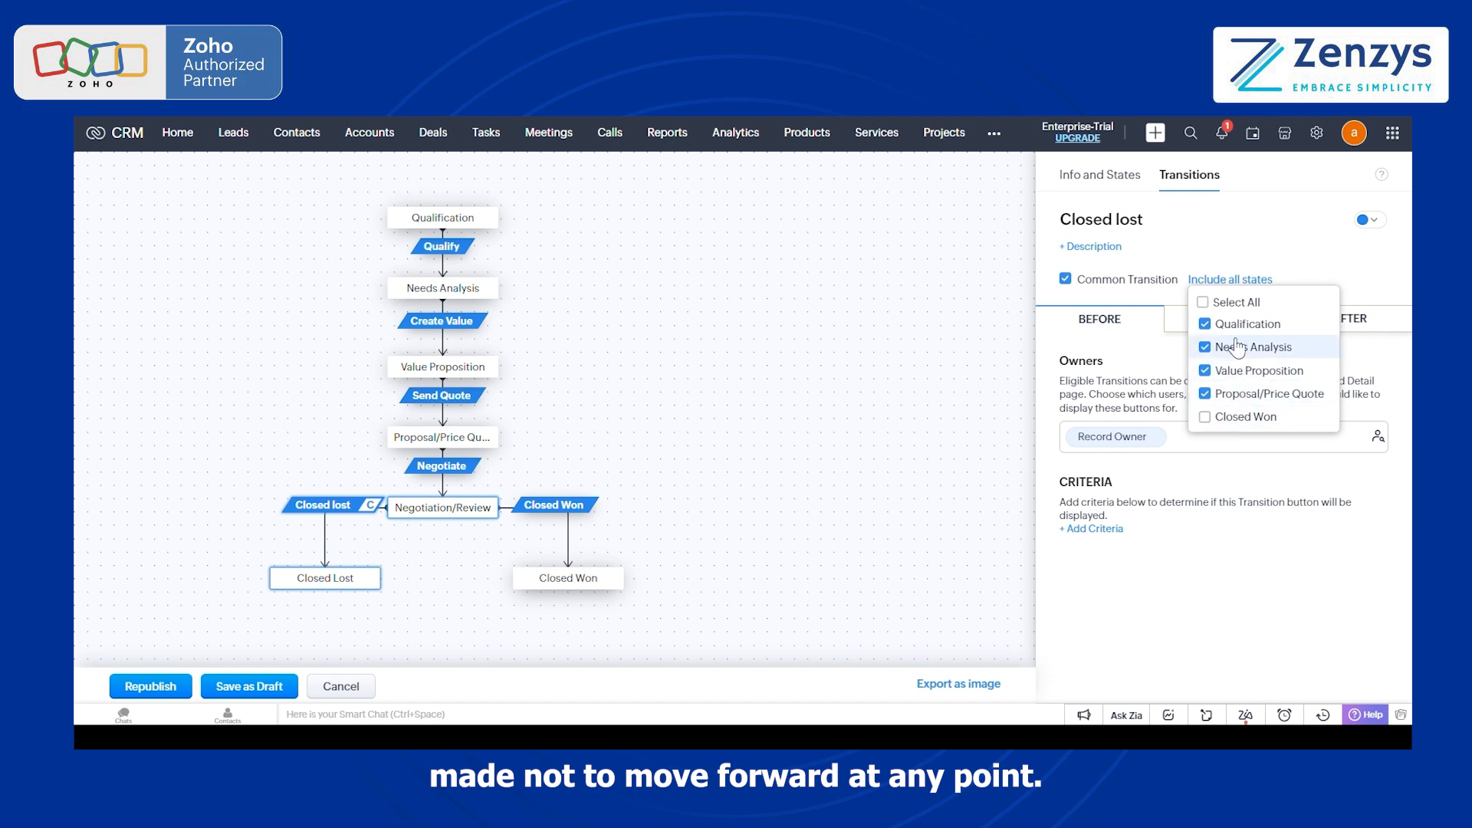
left_click(675, 534)
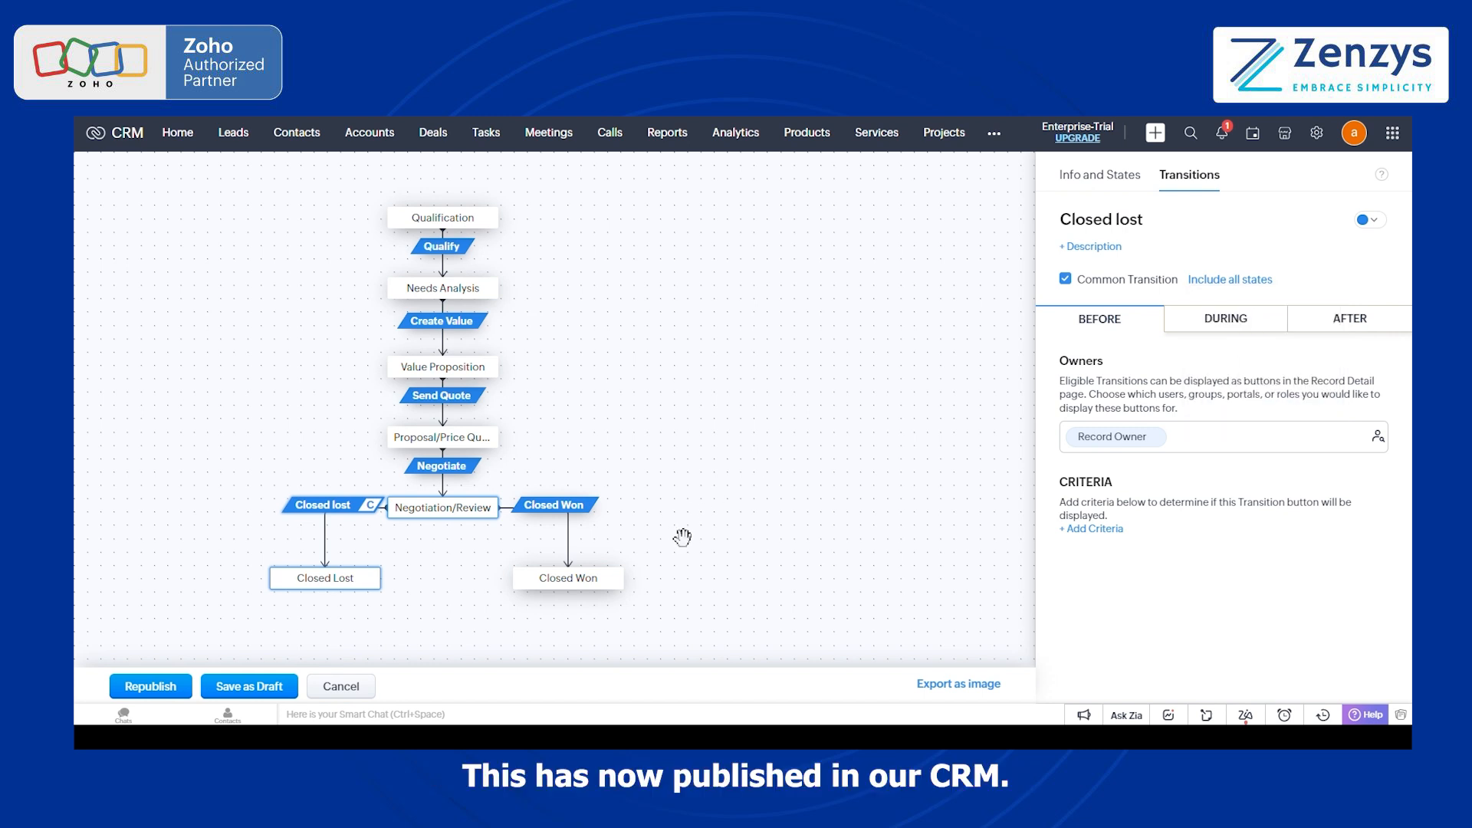
Step: Republish the Zenzys Sales Process blueprint
left_click(148, 690)
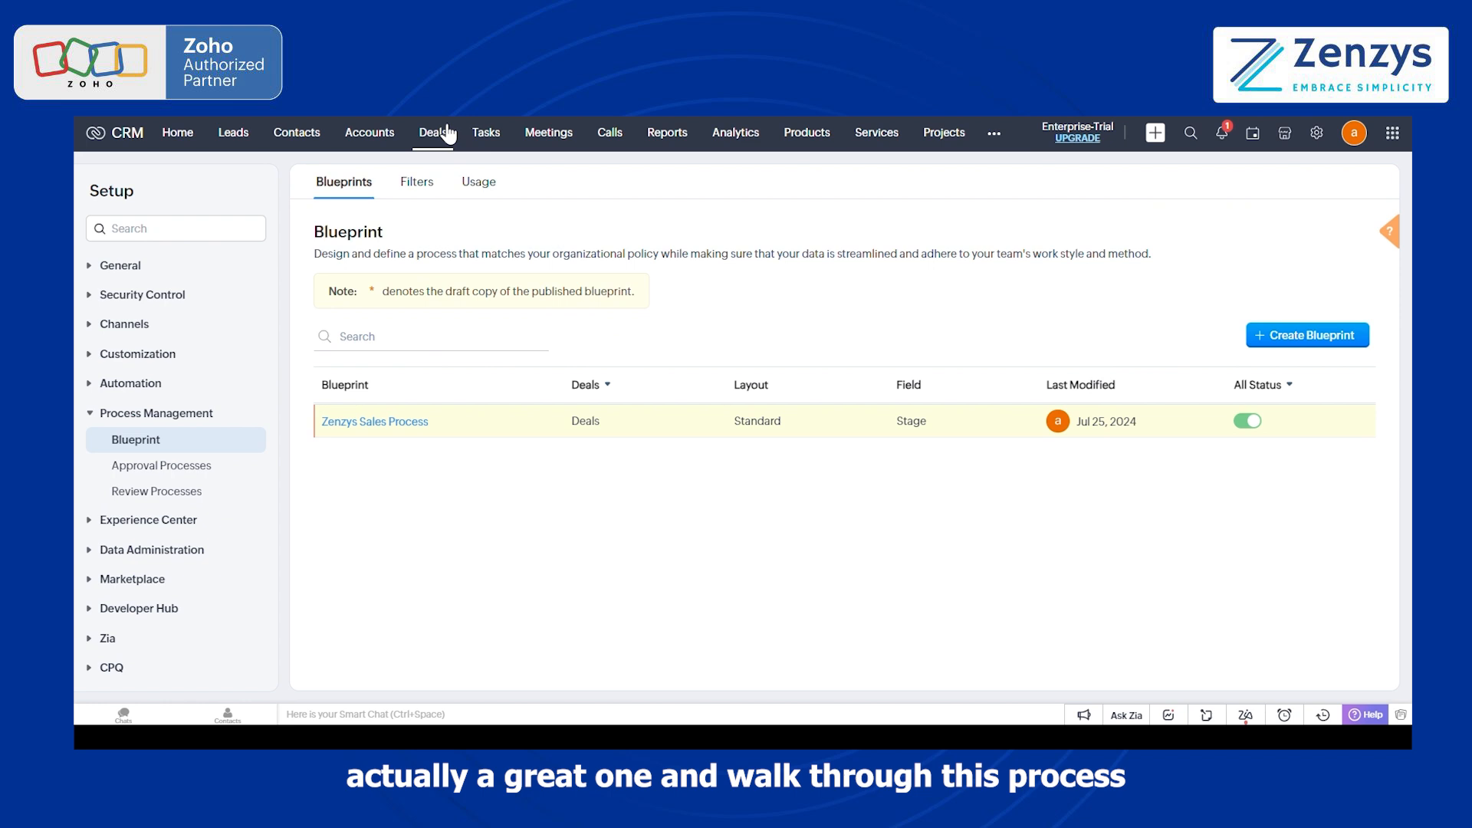
Step: Open the Zenzys account's deal in the Qualification stage and examine its transitions, deal information, notes and attachments
left_click(449, 134)
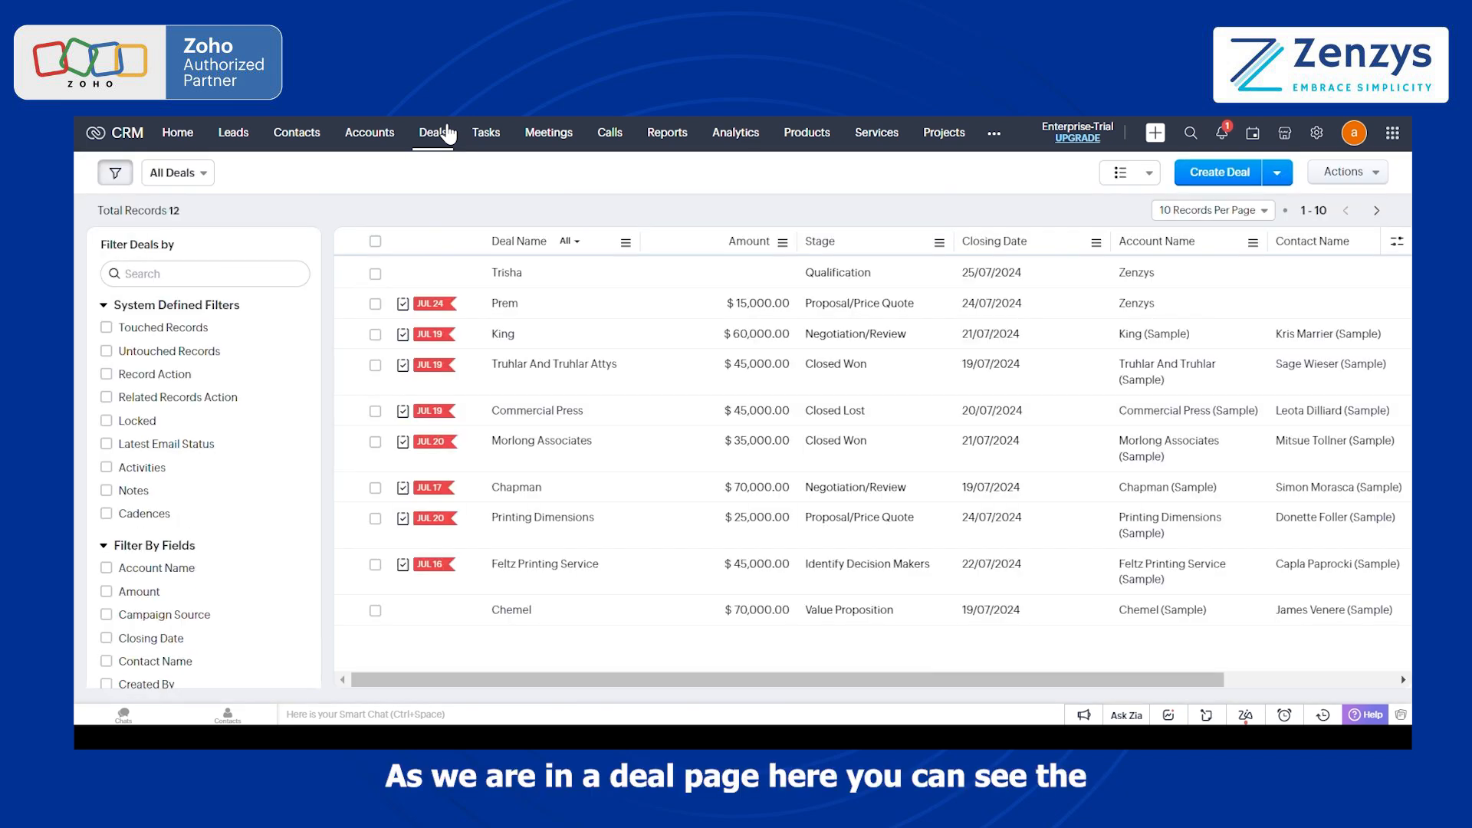
left_click(507, 273)
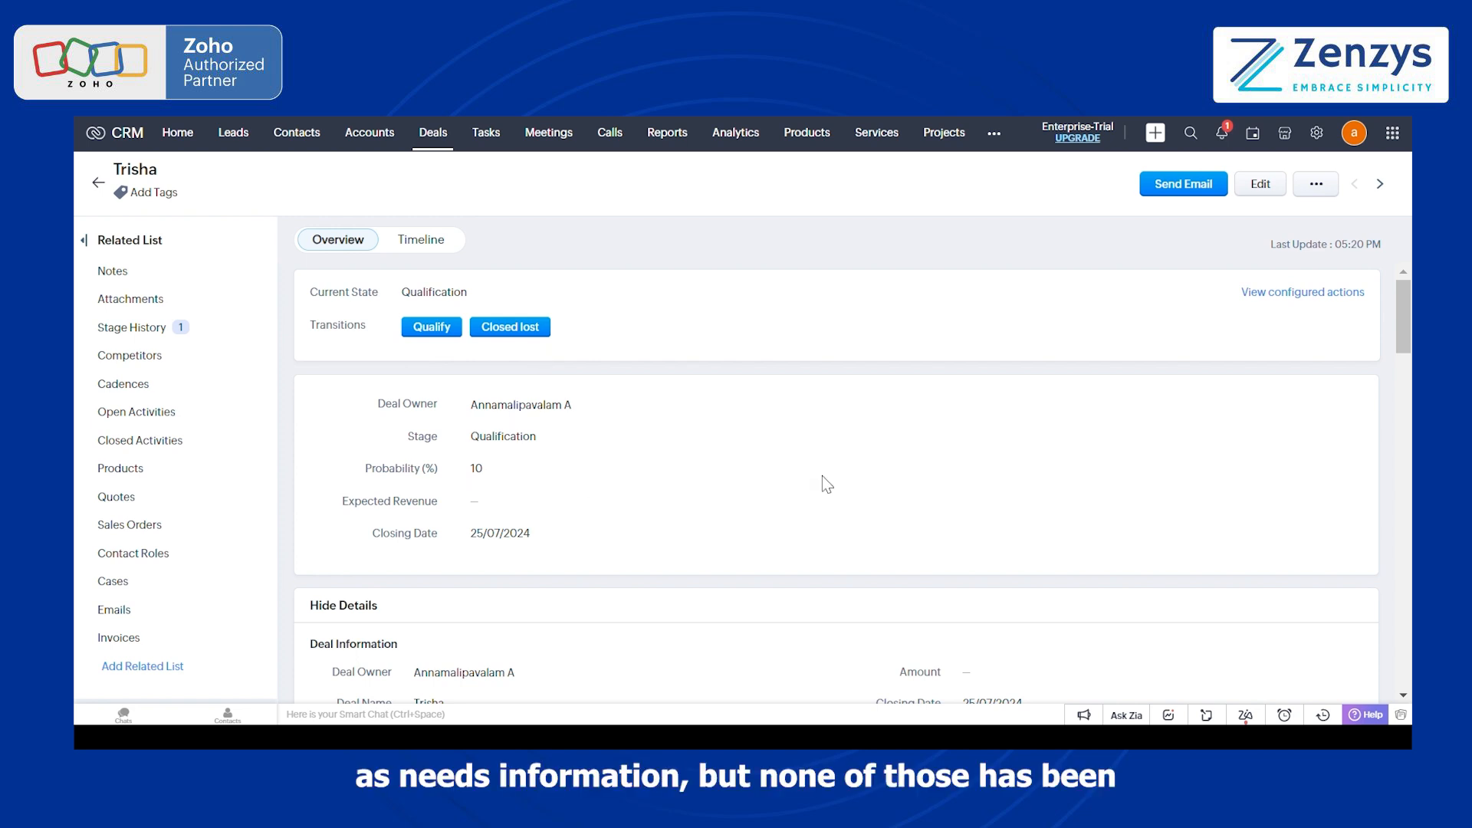
scroll(822, 475, "down", 2)
scroll(822, 476, "down", 5)
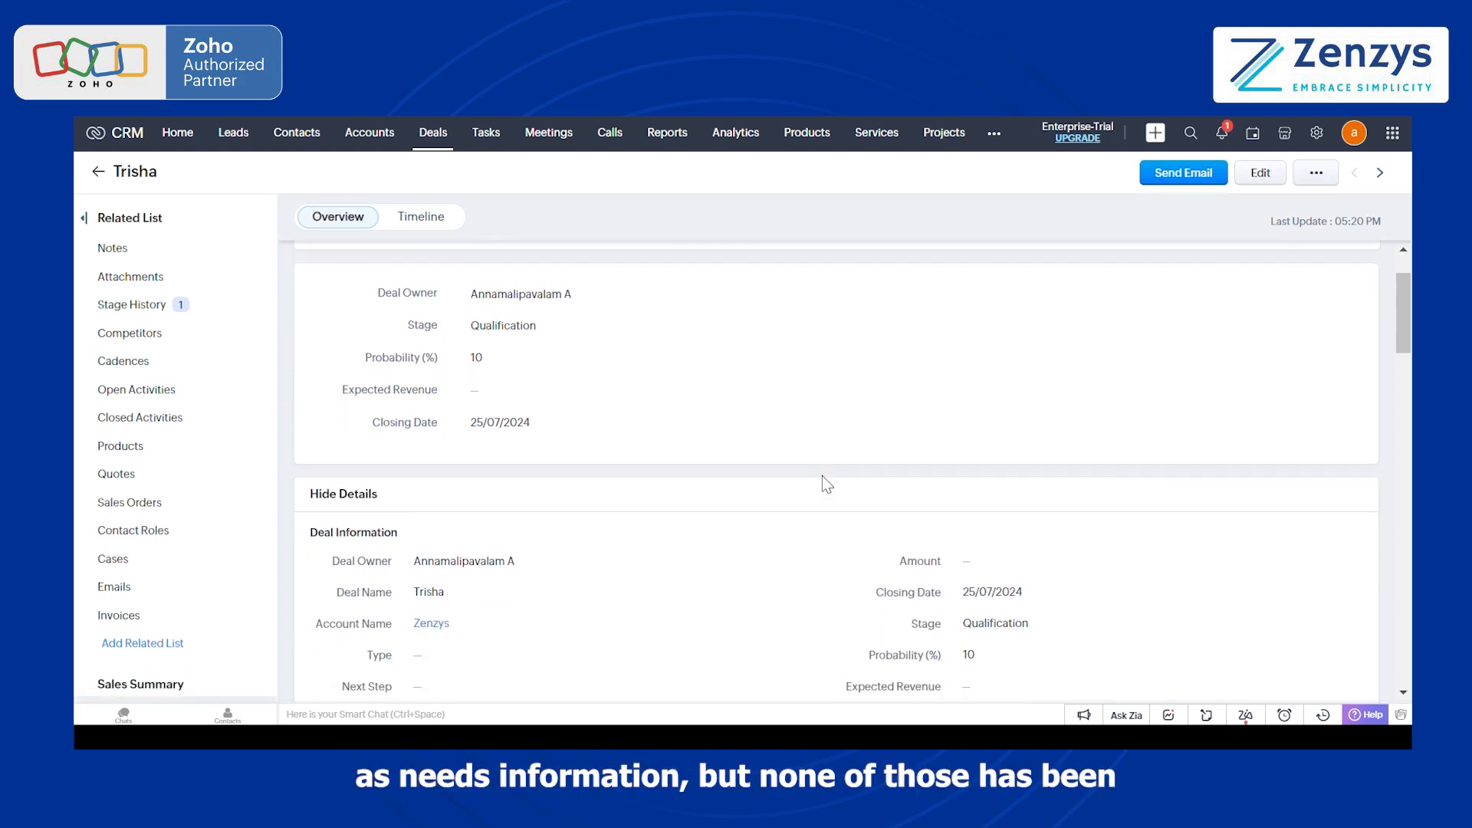
scroll(773, 519, "down", 15)
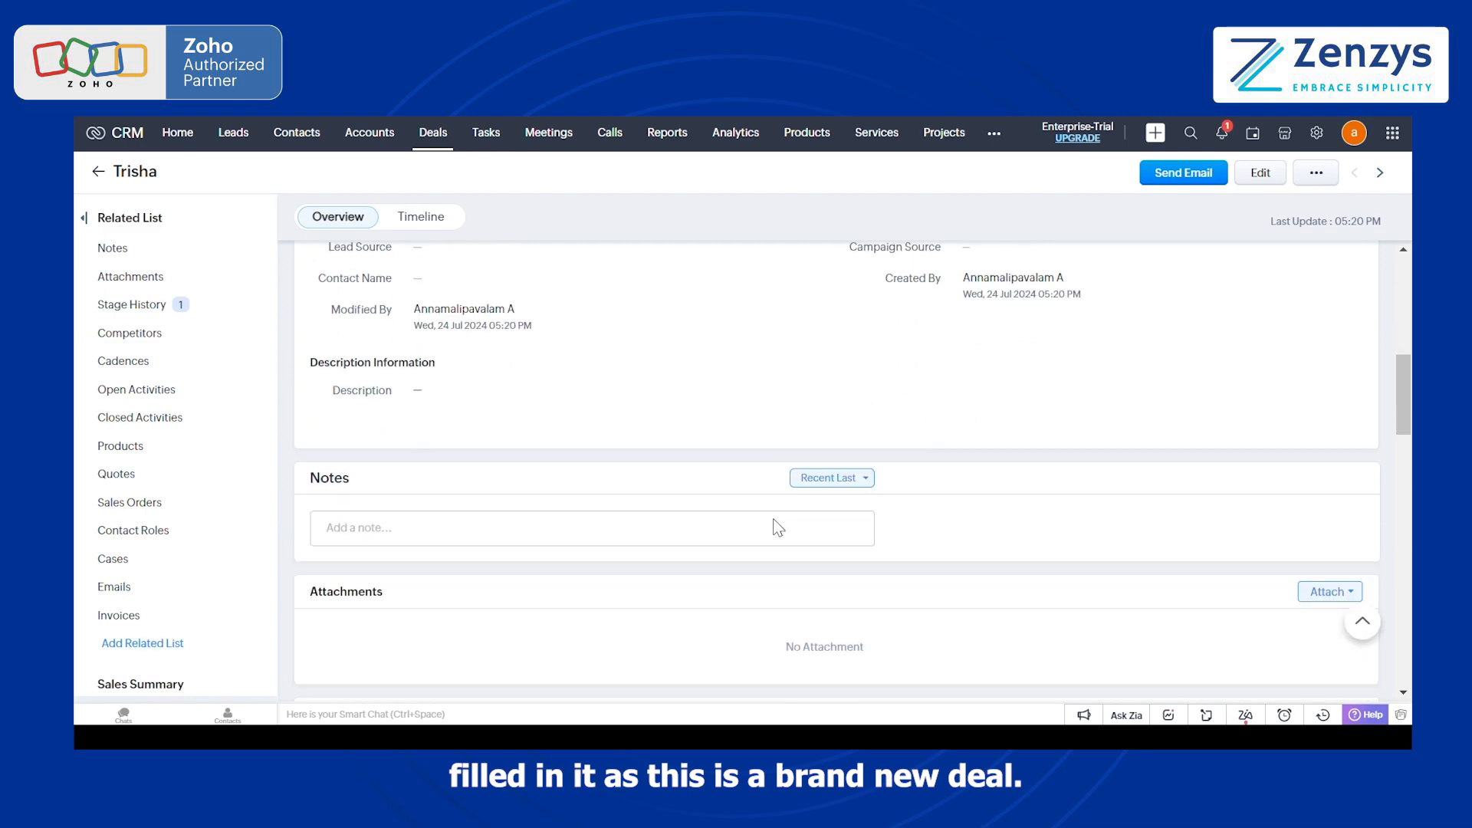
Step: Run the Qualify transition on the deal with amount 15000, note "Need before feb" and type New Business, and save it
scroll(773, 518, "down", 8)
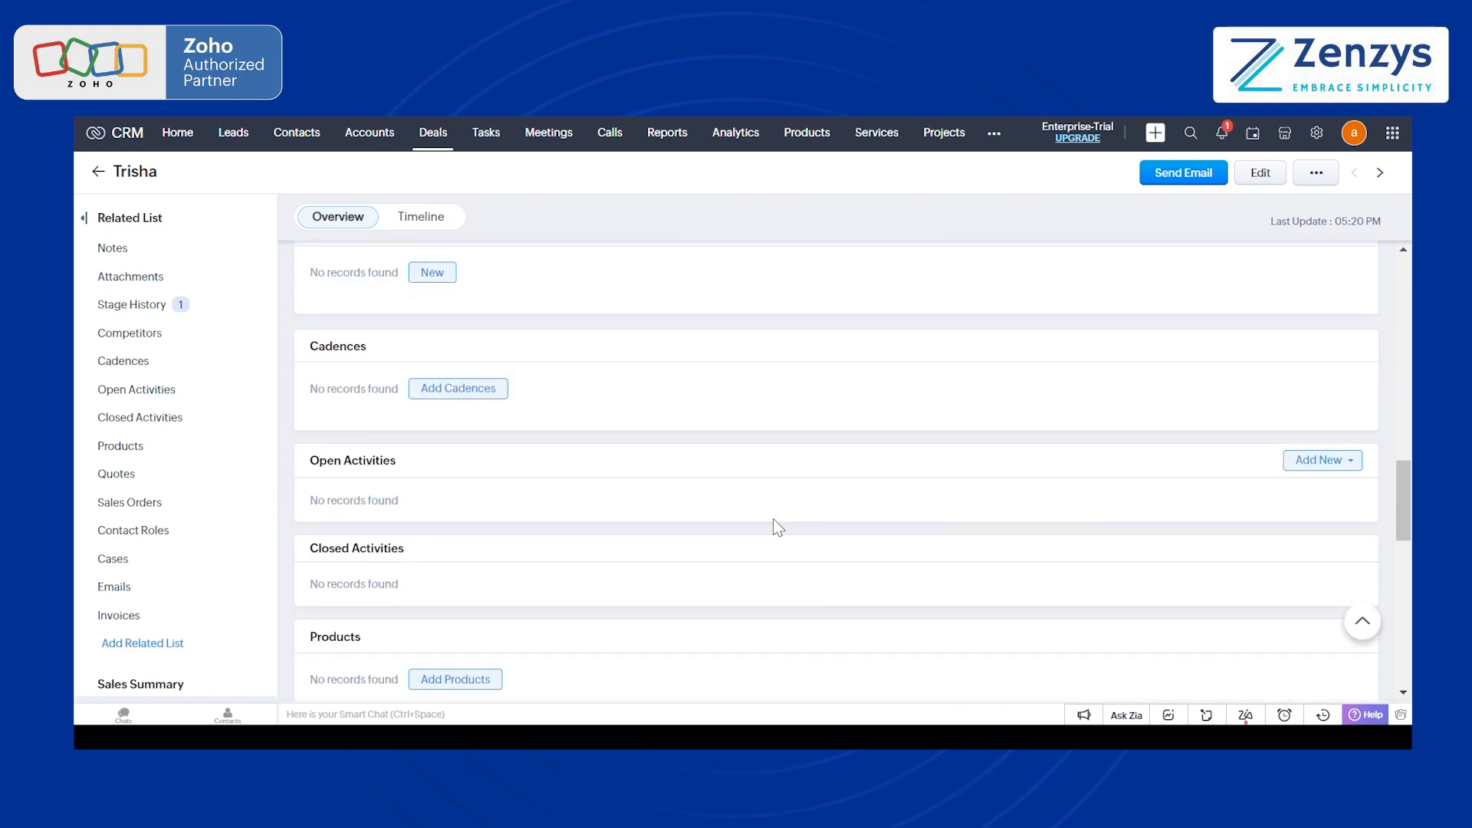
scroll(773, 519, "up", 15)
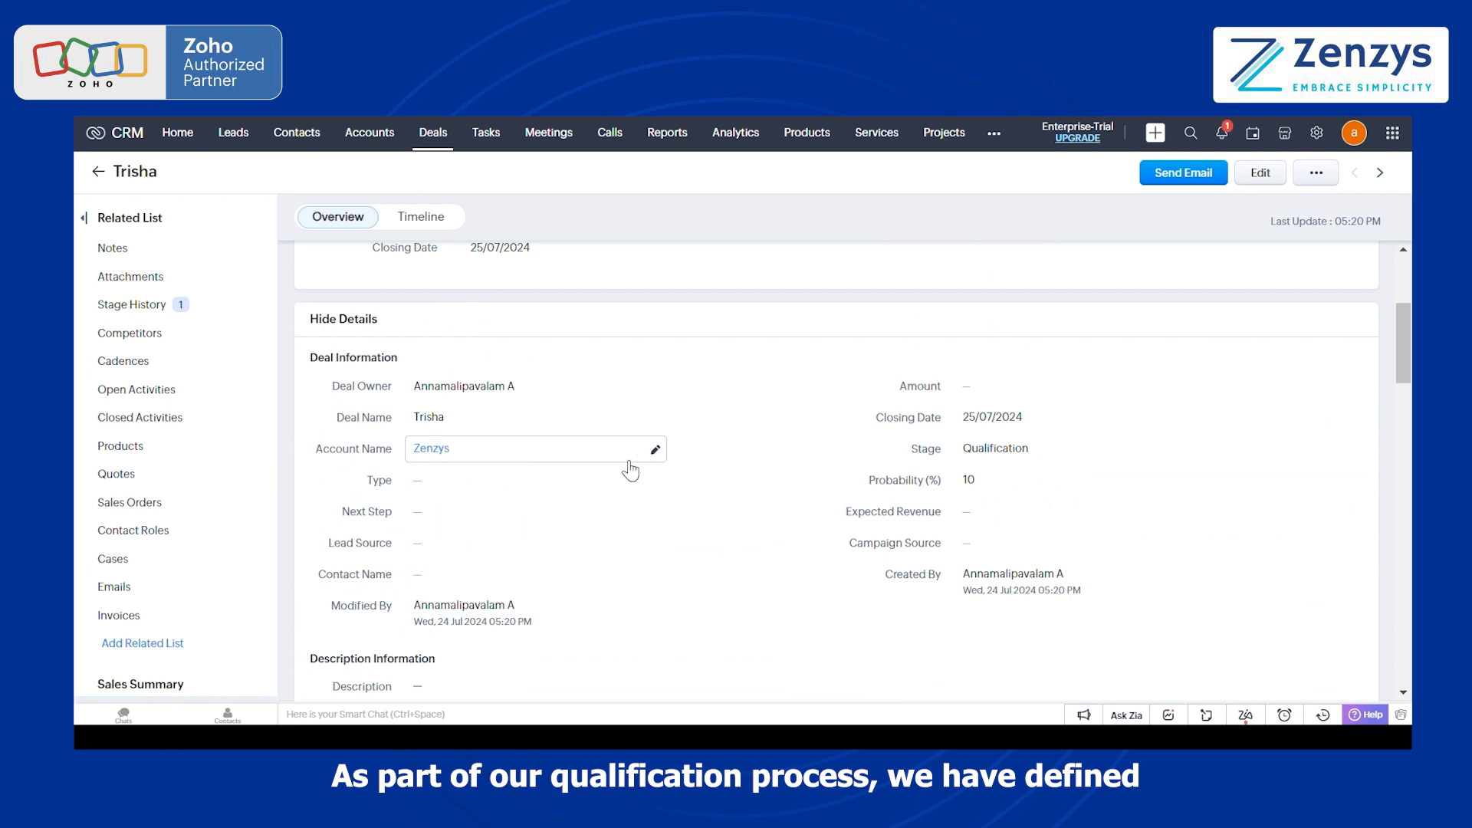
scroll(630, 469, "up", 4)
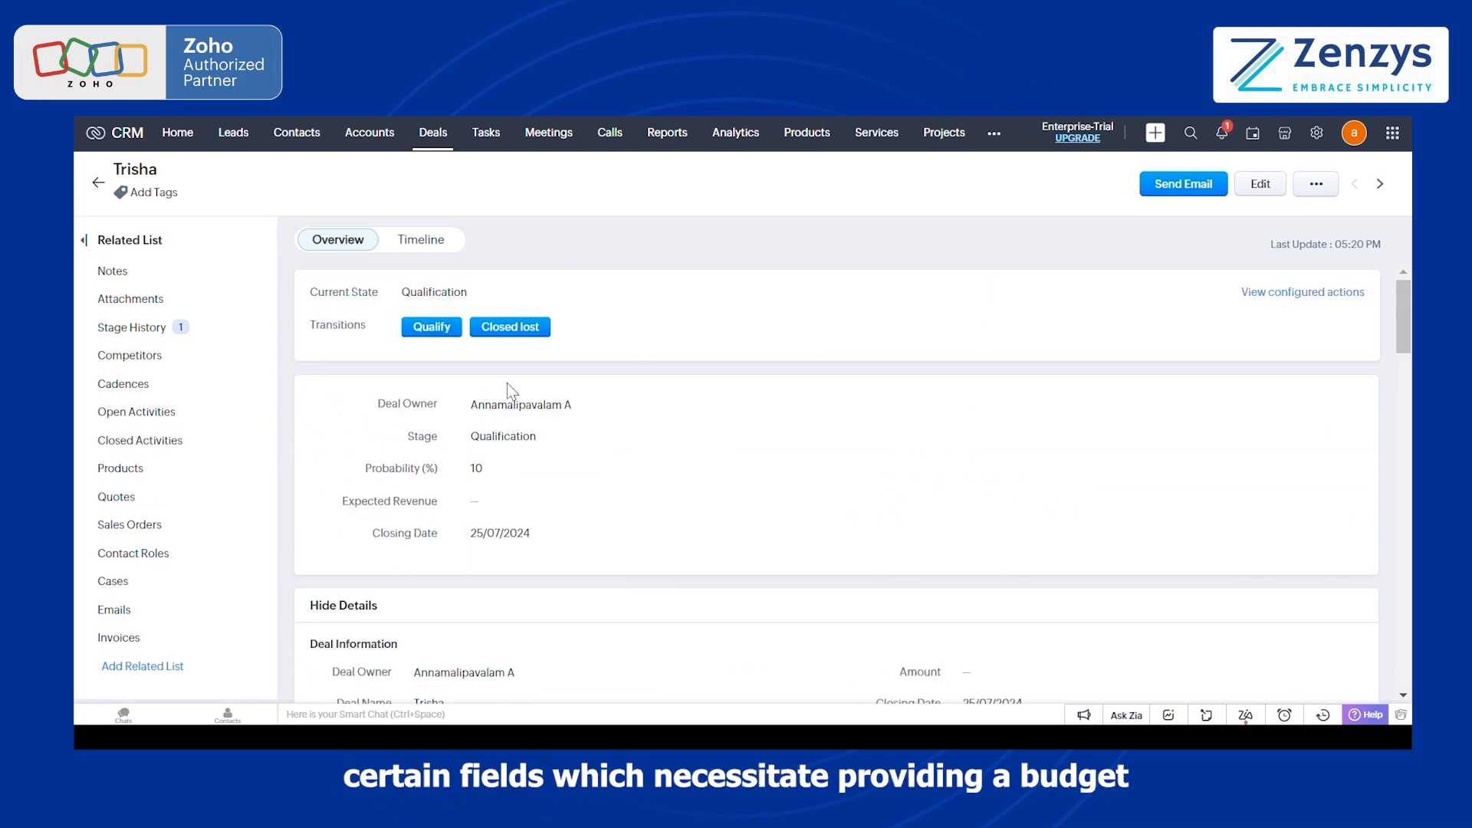
left_click(434, 328)
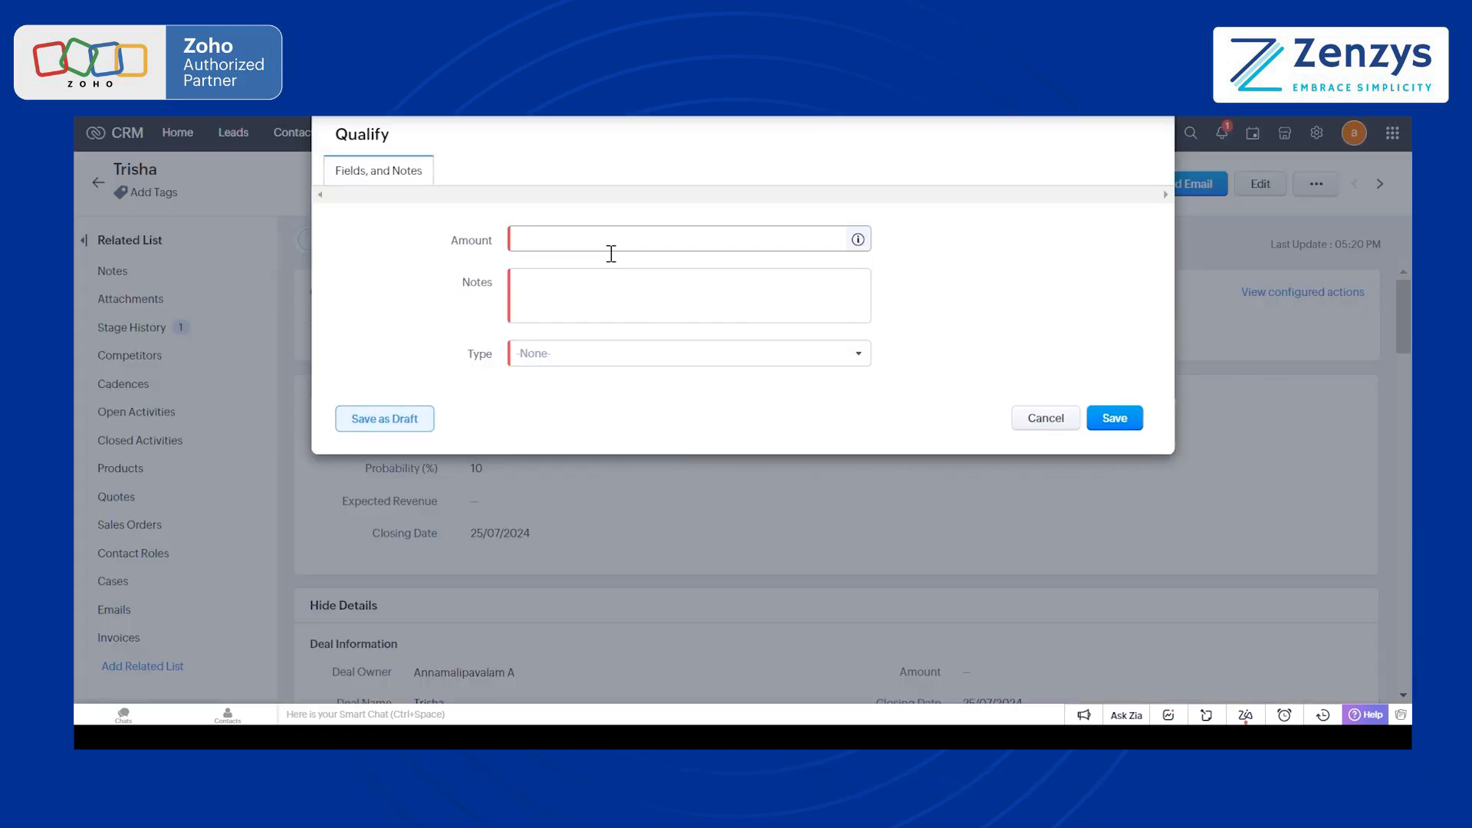
left_click(611, 254)
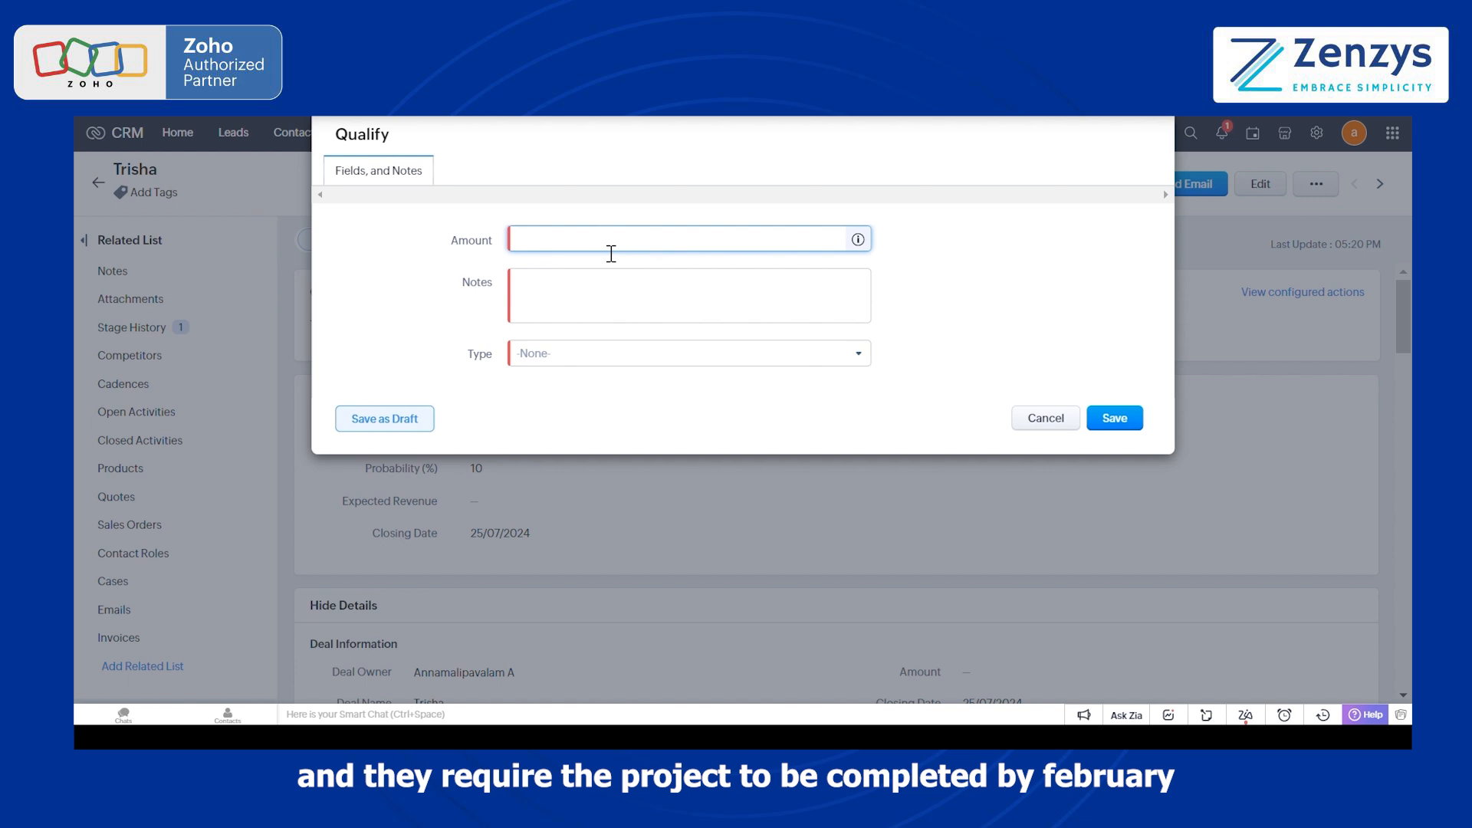
type("15000")
left_click(593, 287)
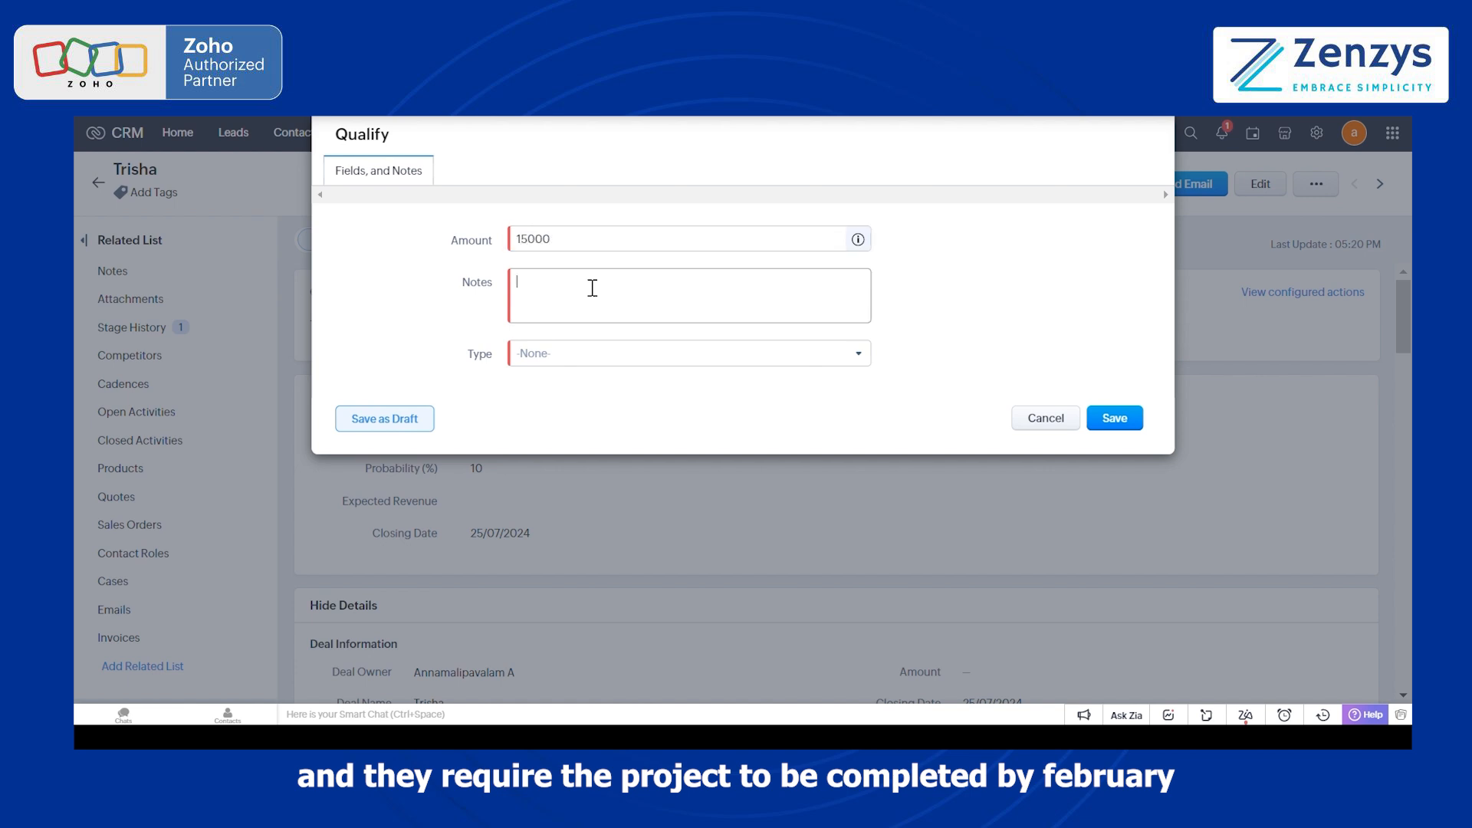
type("Ne")
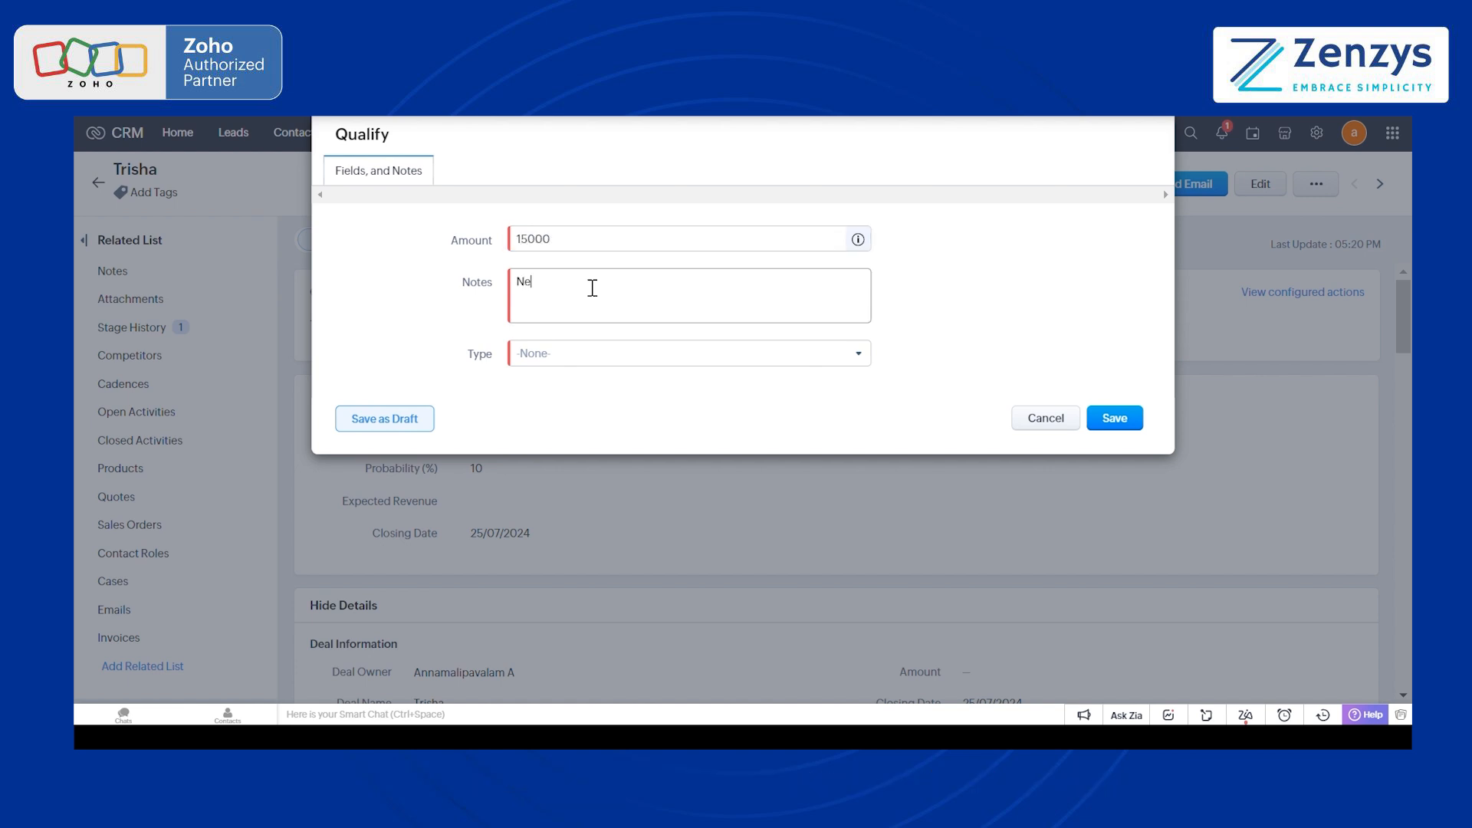
type("ed before feb")
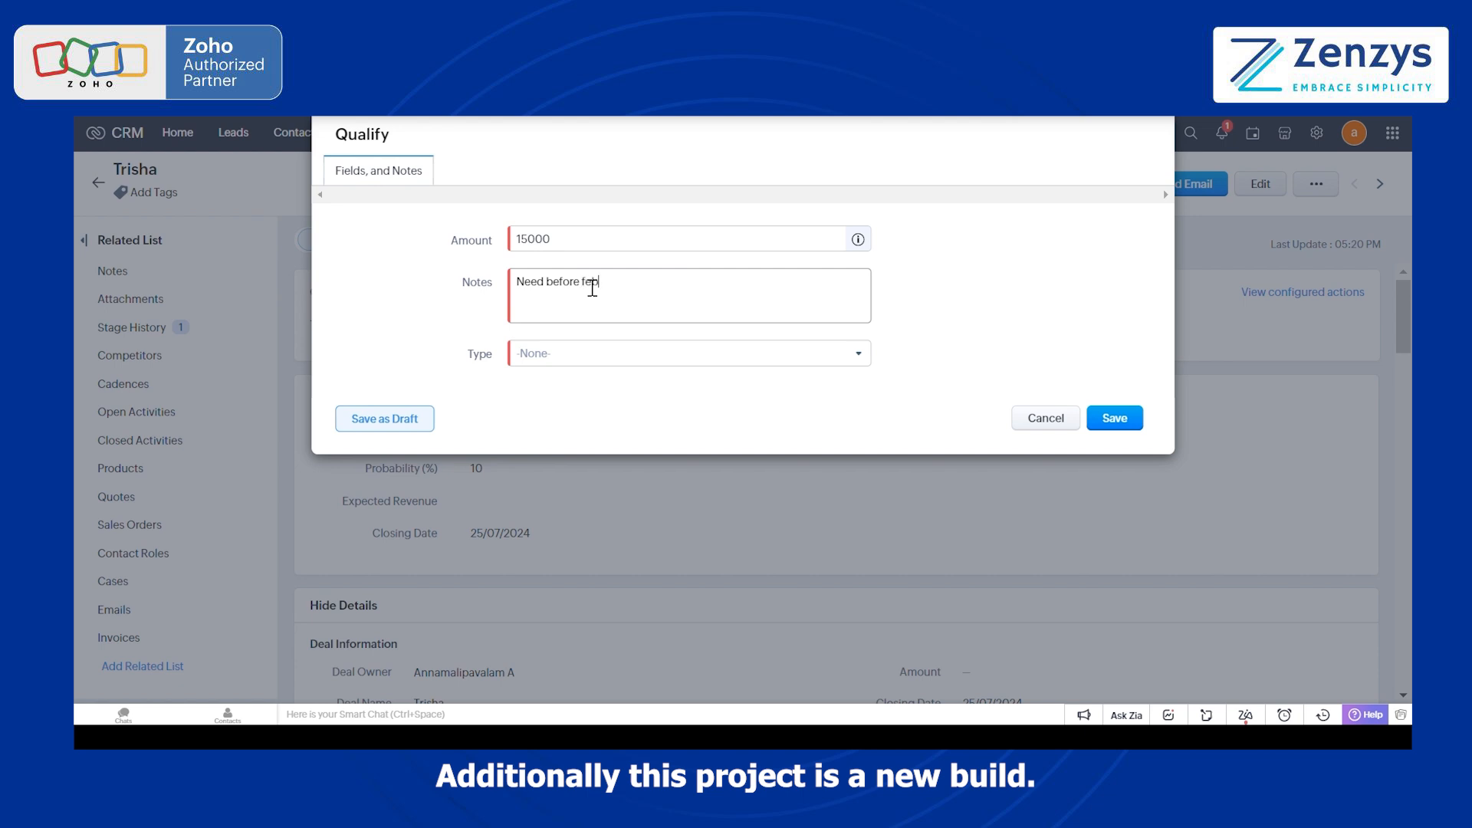
left_click(579, 355)
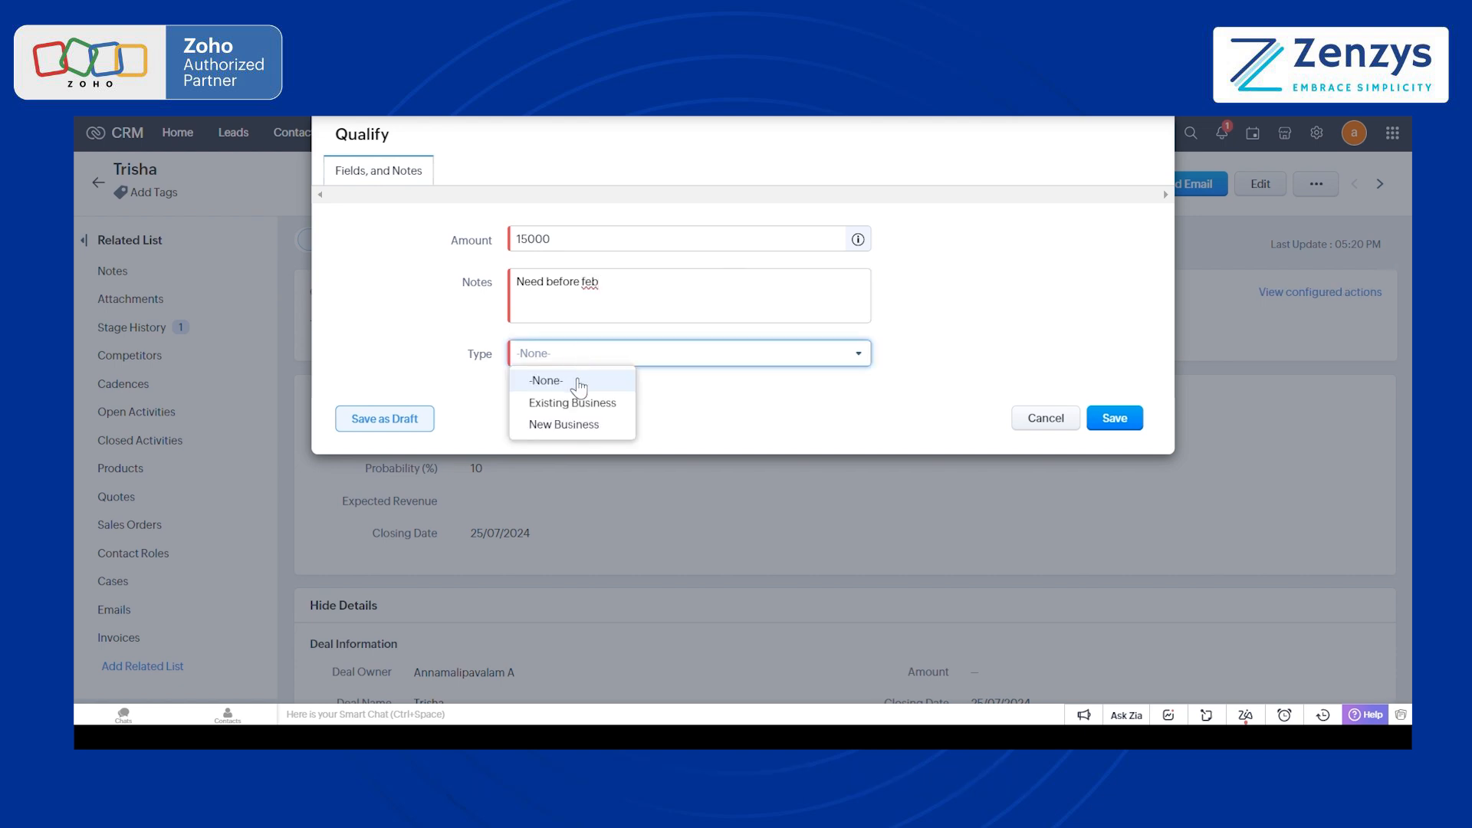
left_click(575, 424)
left_click(1120, 422)
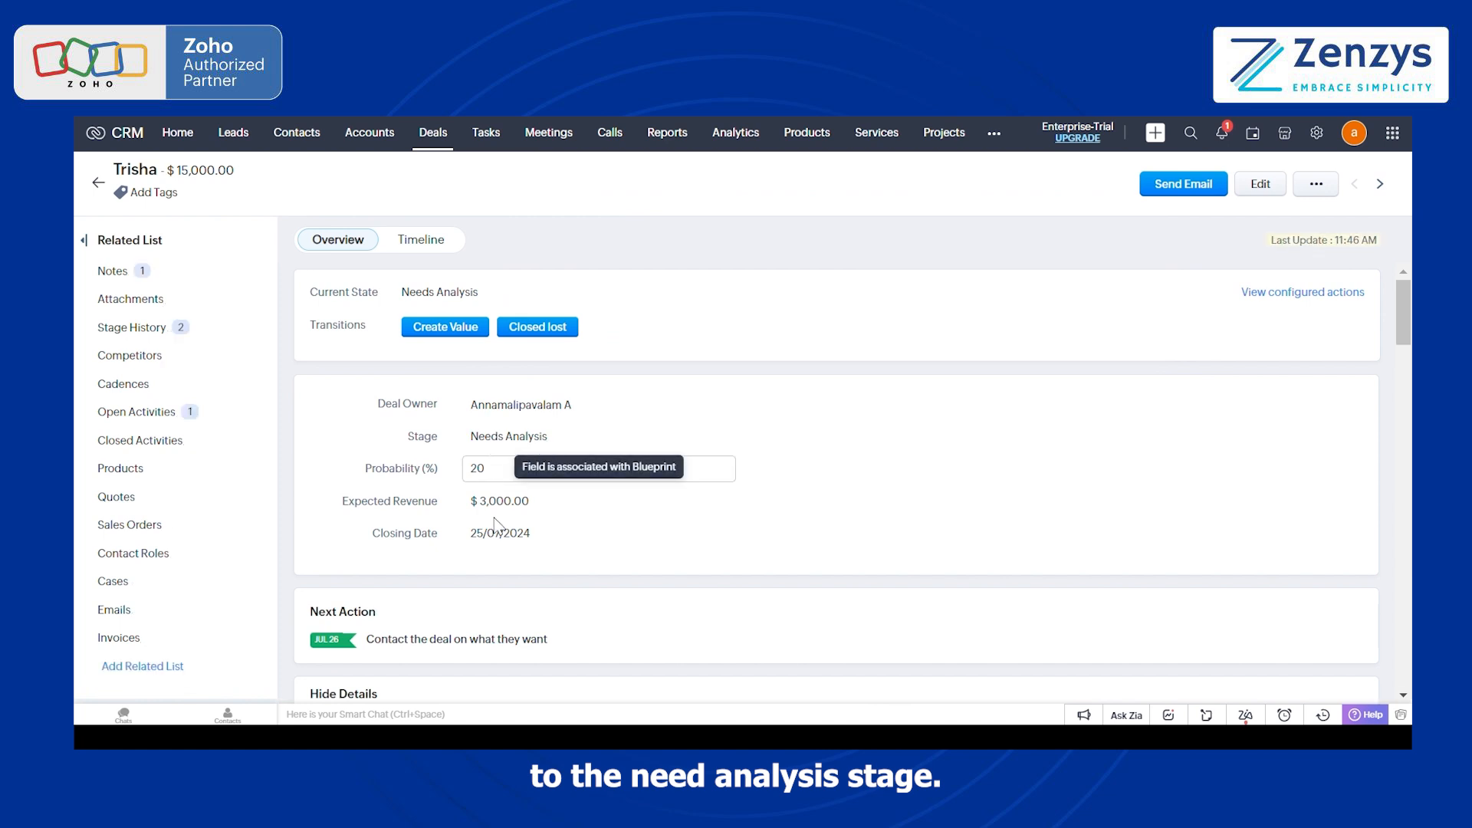
Step: Review the deal's information, notes and stage history, and go to its open activities to examine the generated task
scroll(496, 475, "down", 5)
scroll(498, 523, "down", 1)
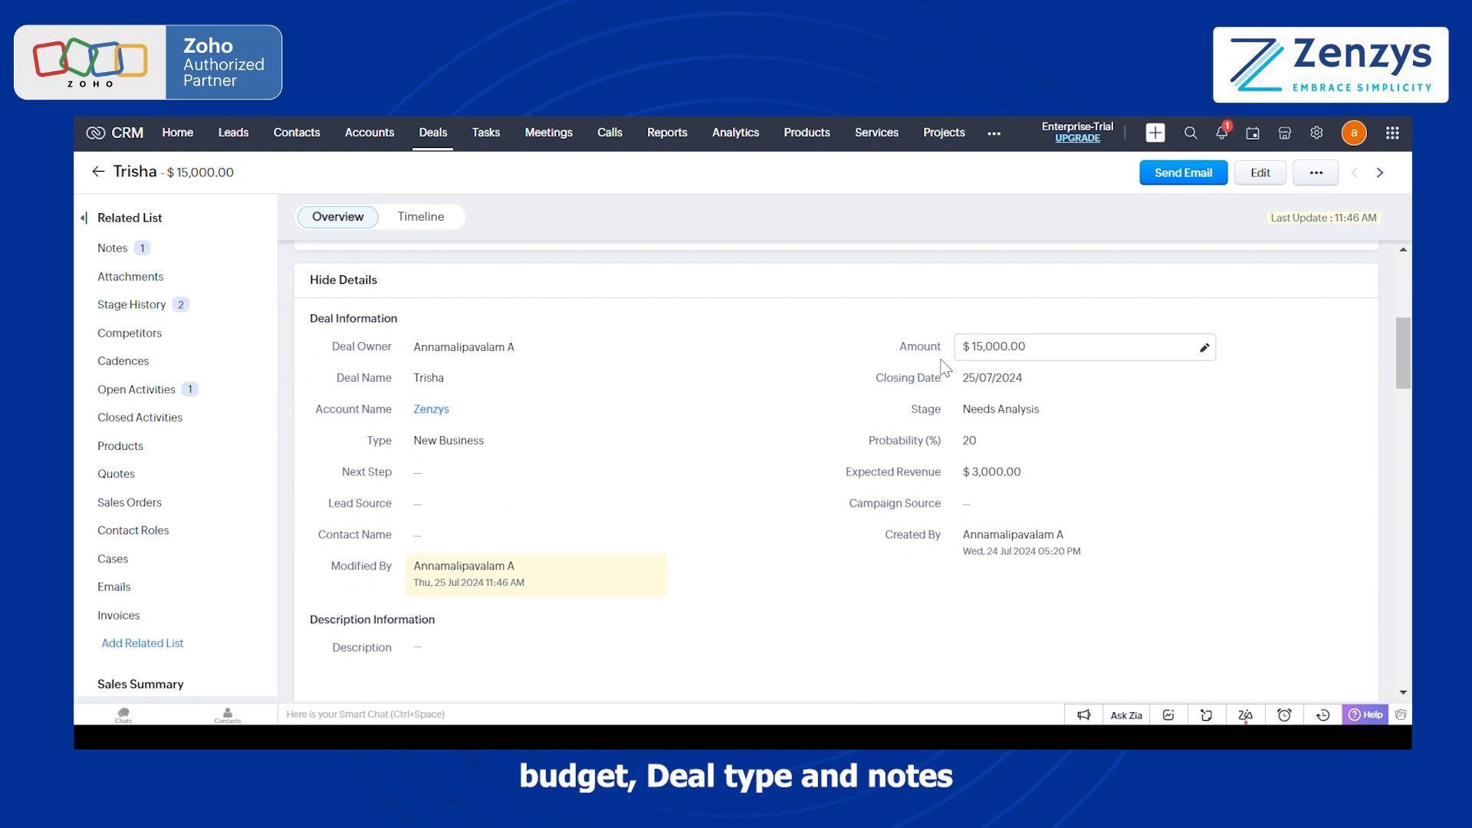
scroll(785, 528, "down", 5)
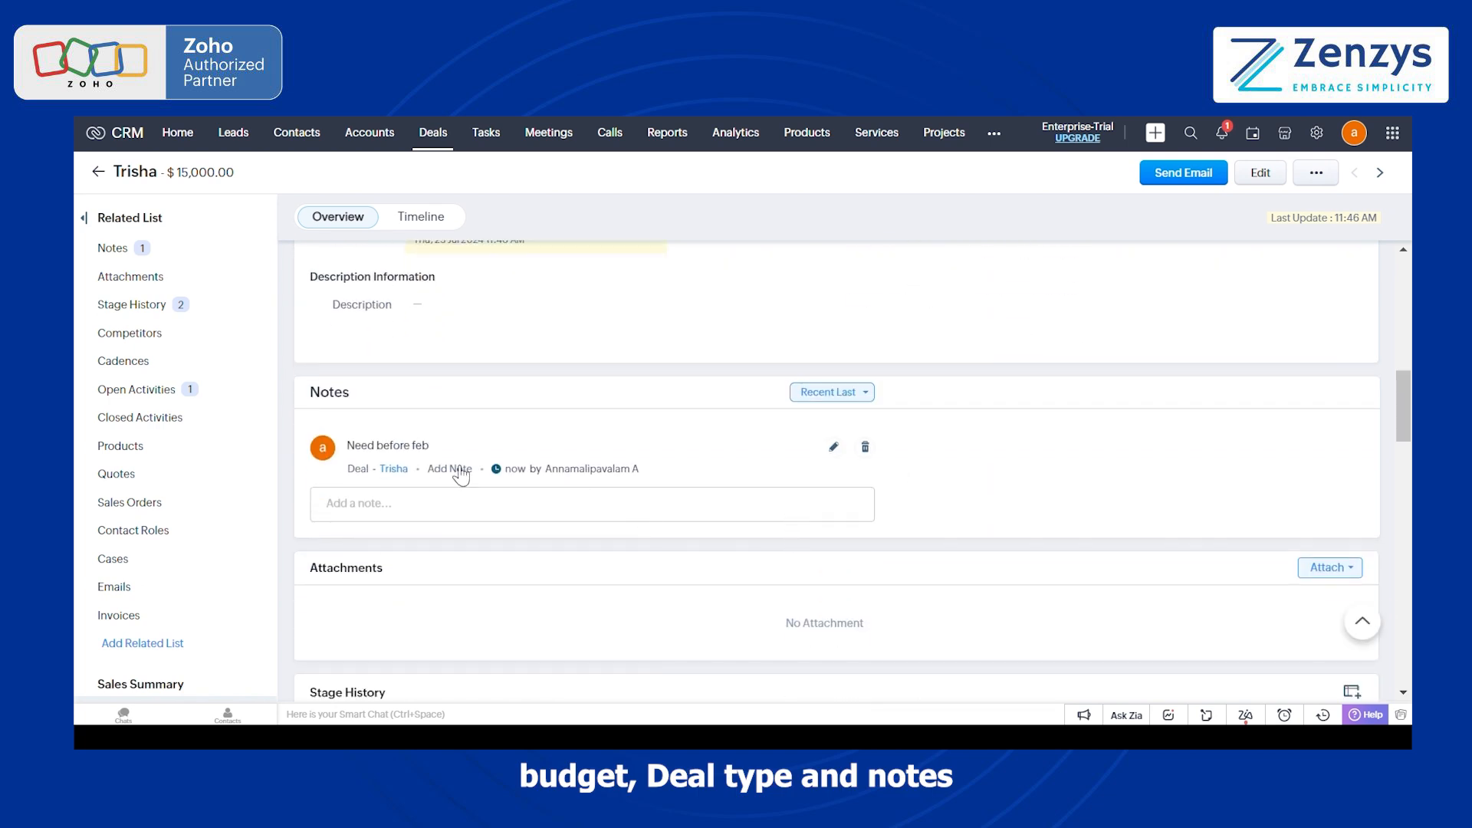
scroll(450, 470, "down", 1)
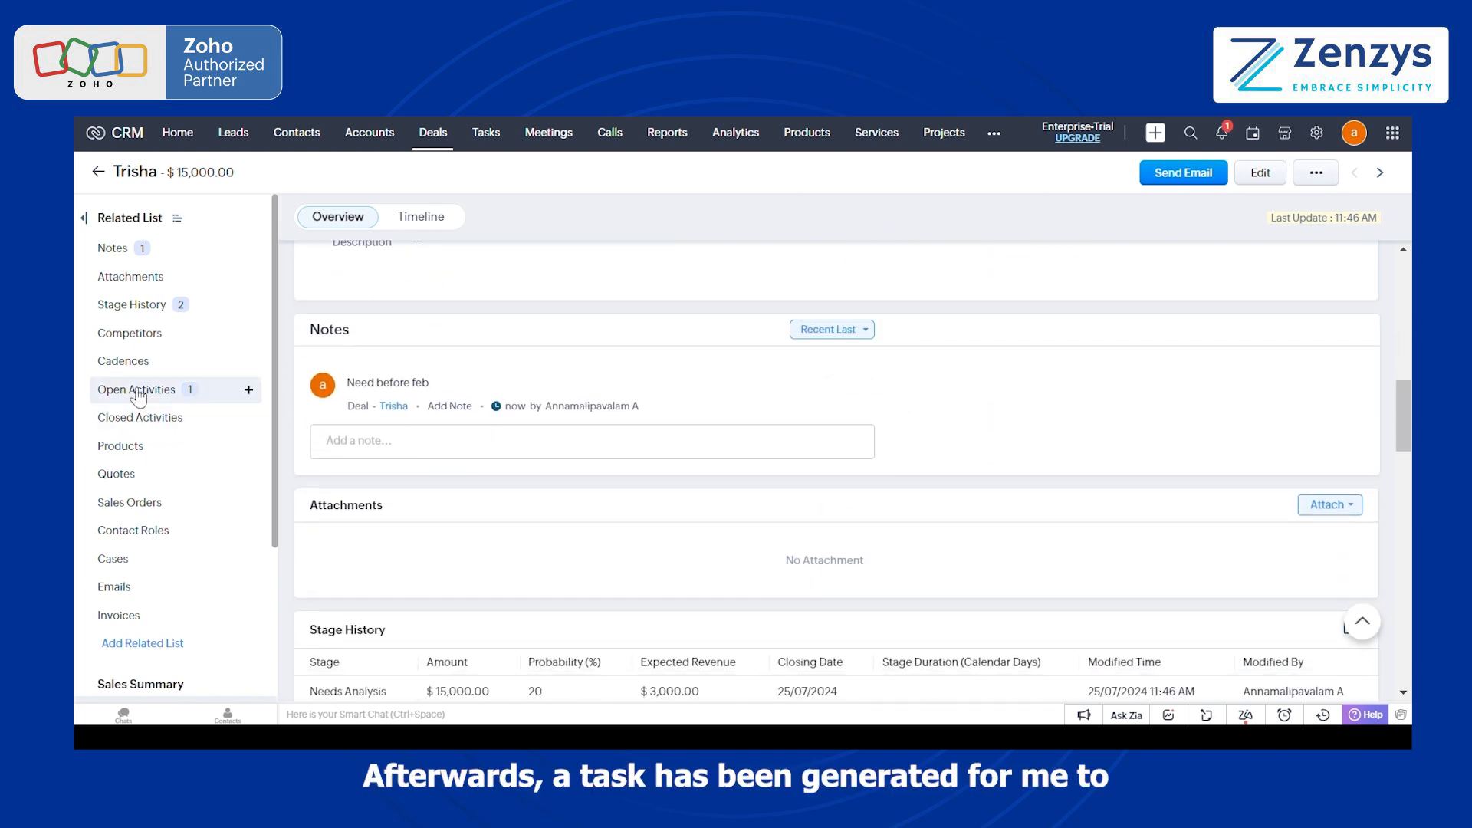
left_click(181, 388)
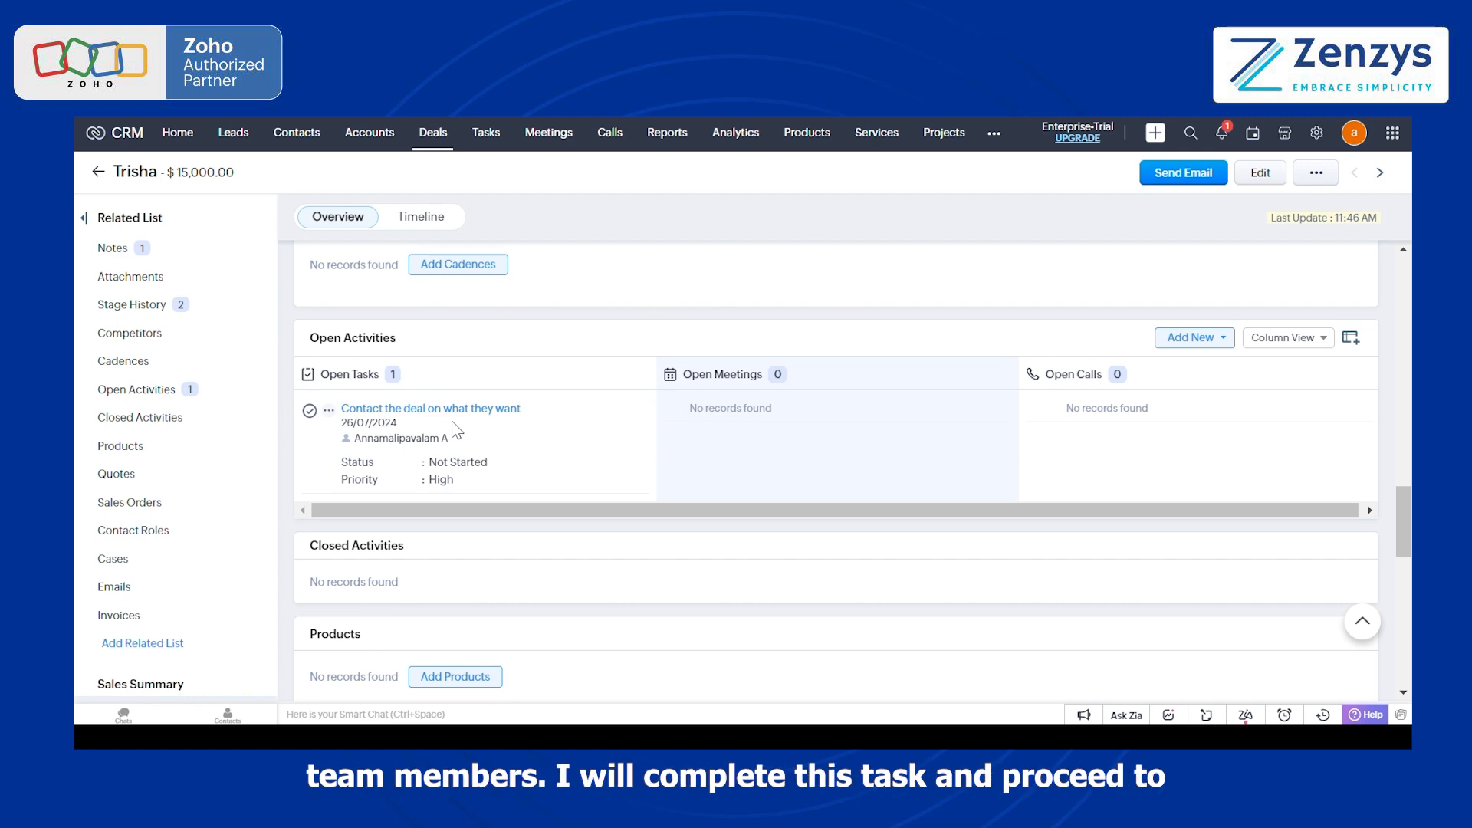
Step: Advance the deal from Needs Analysis through the Create Value and Send Quote transitions
scroll(452, 421, "up", 15)
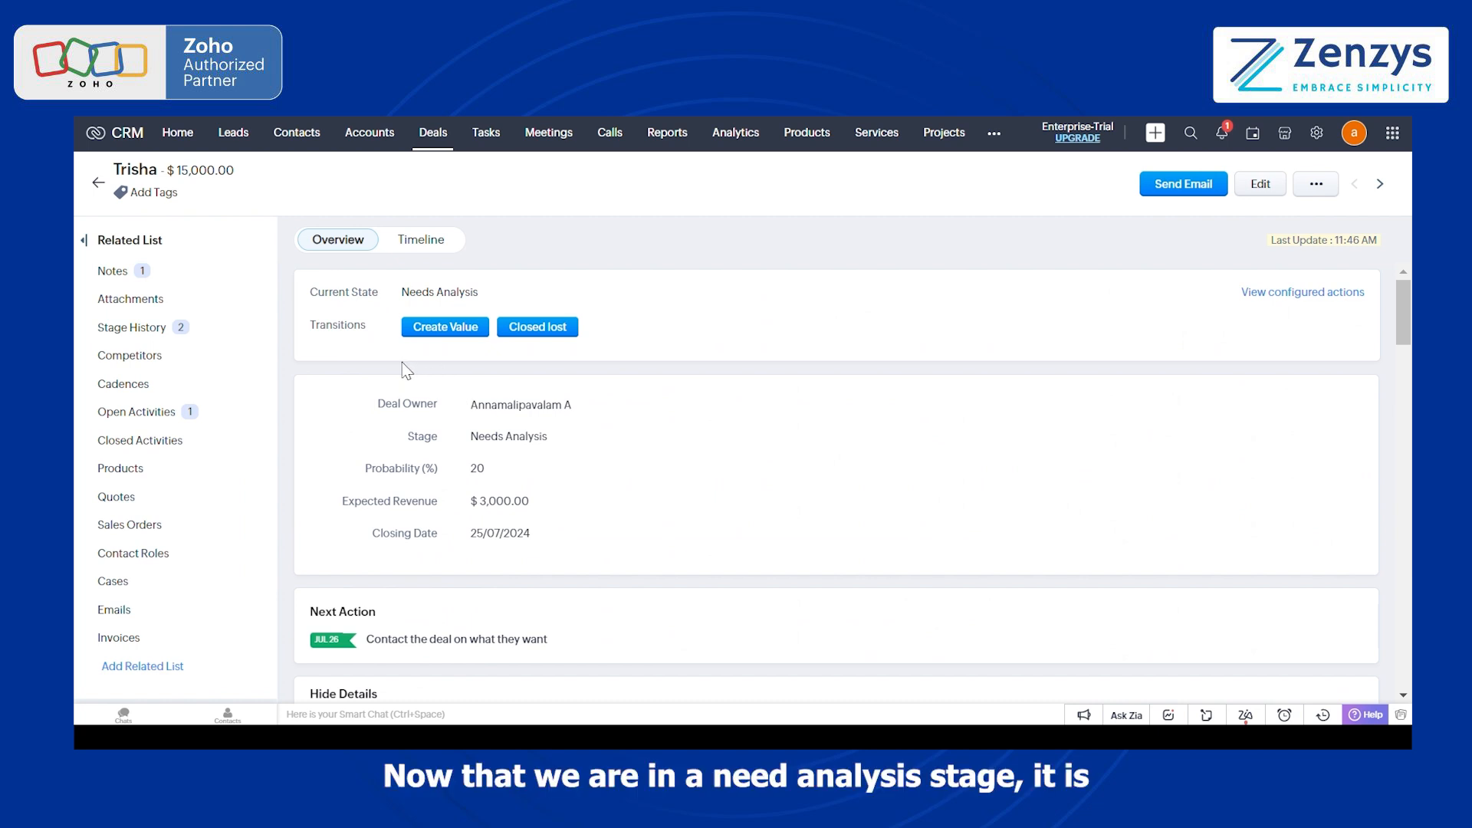
left_click(425, 330)
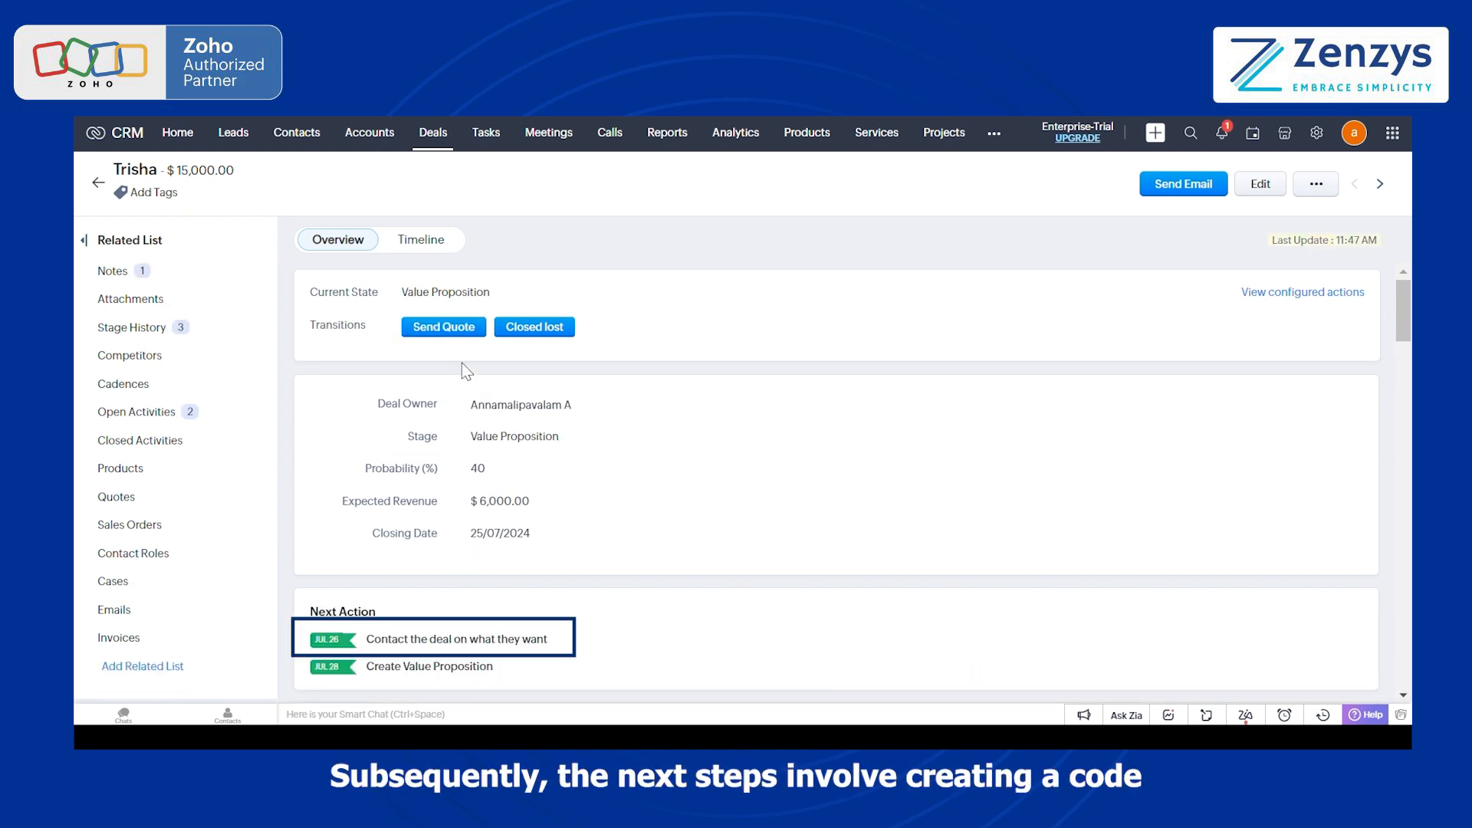
left_click(445, 328)
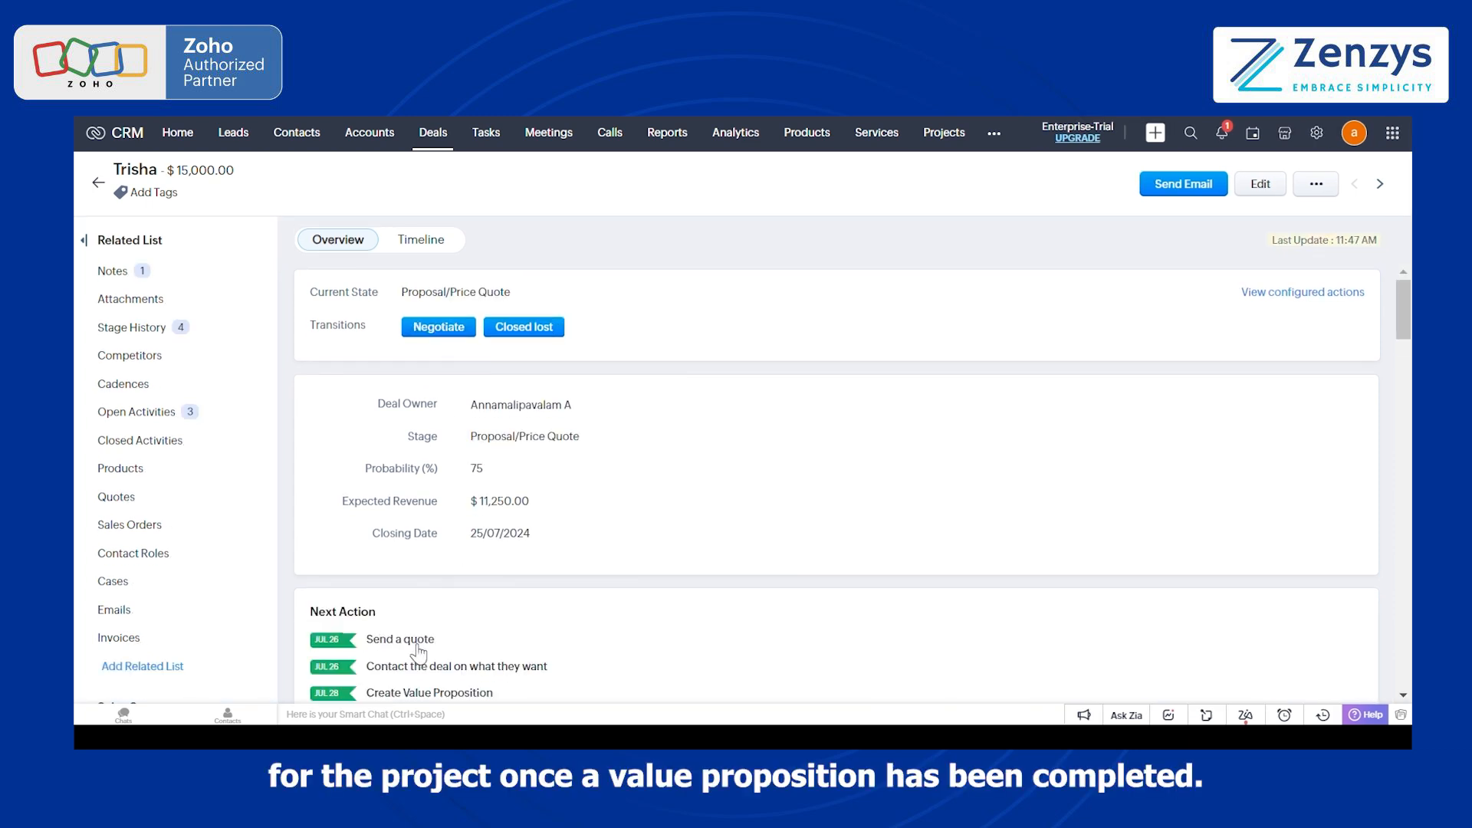
Step: Run the Negotiate transition with the note "The client was really exicted to get their proposal" and Deal Attachment.pdf attached, and save it
left_click(439, 328)
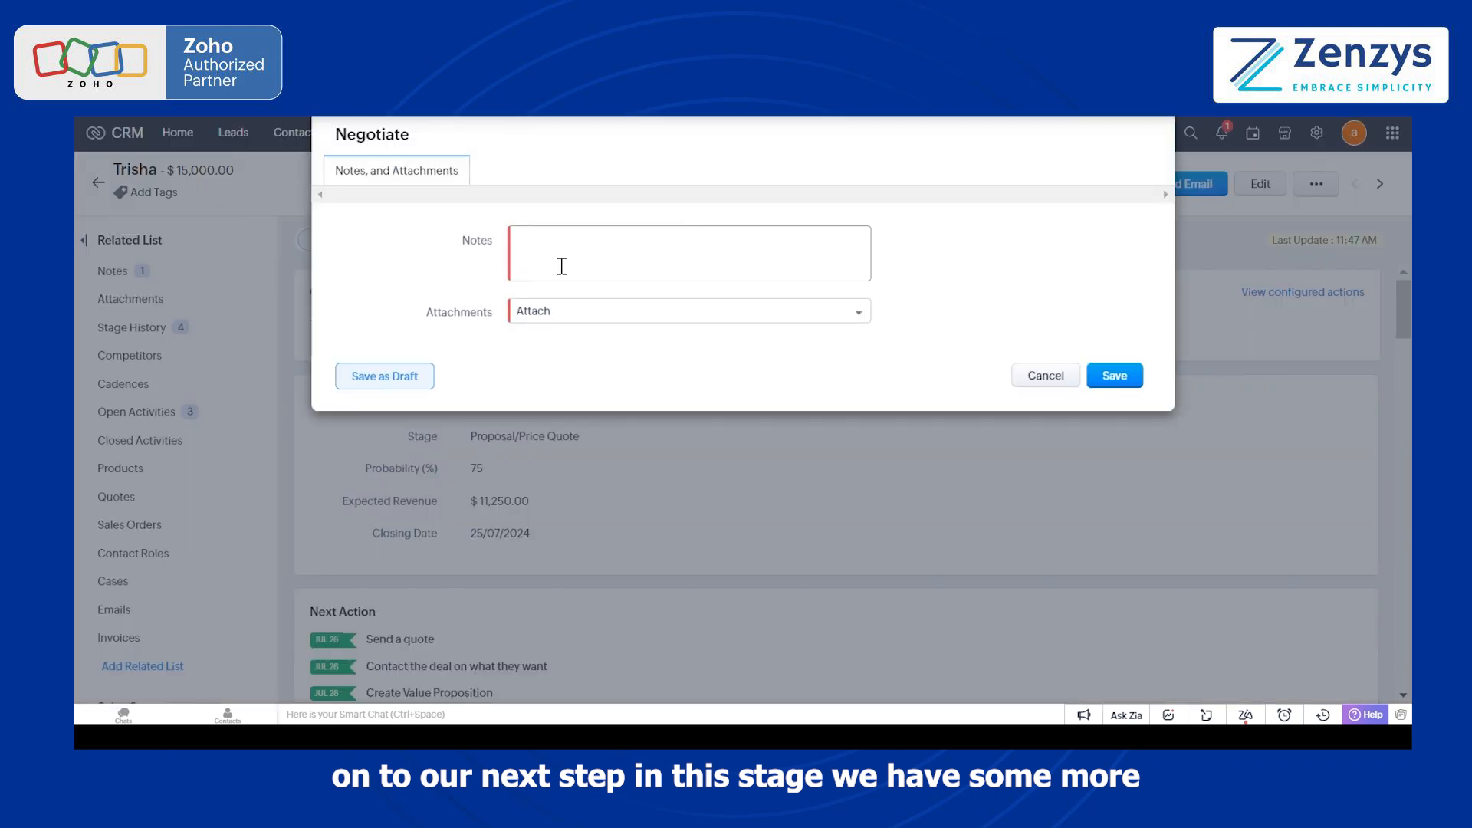
left_click(592, 256)
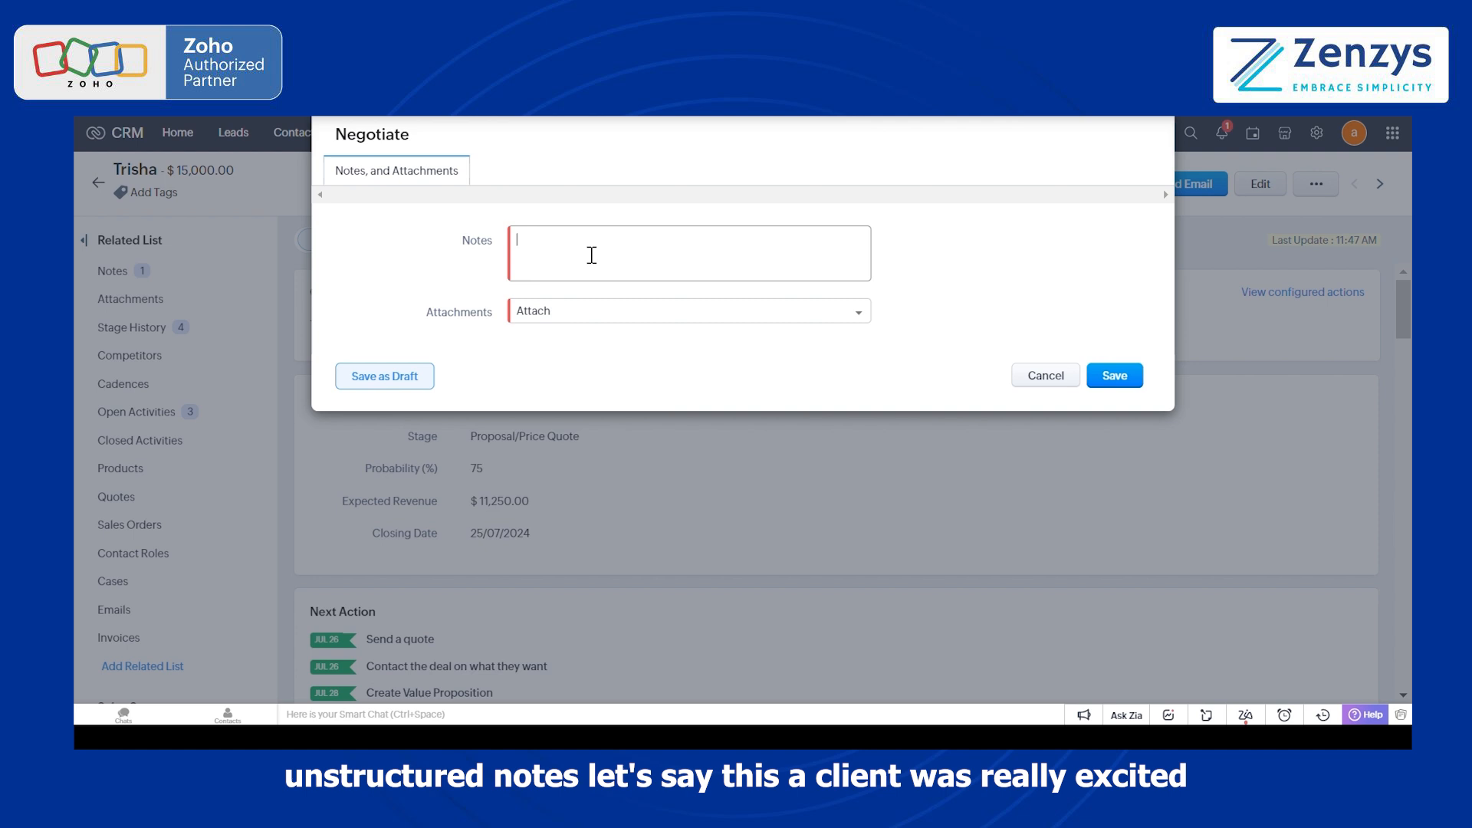
type("The client was really exicted to get their proposal")
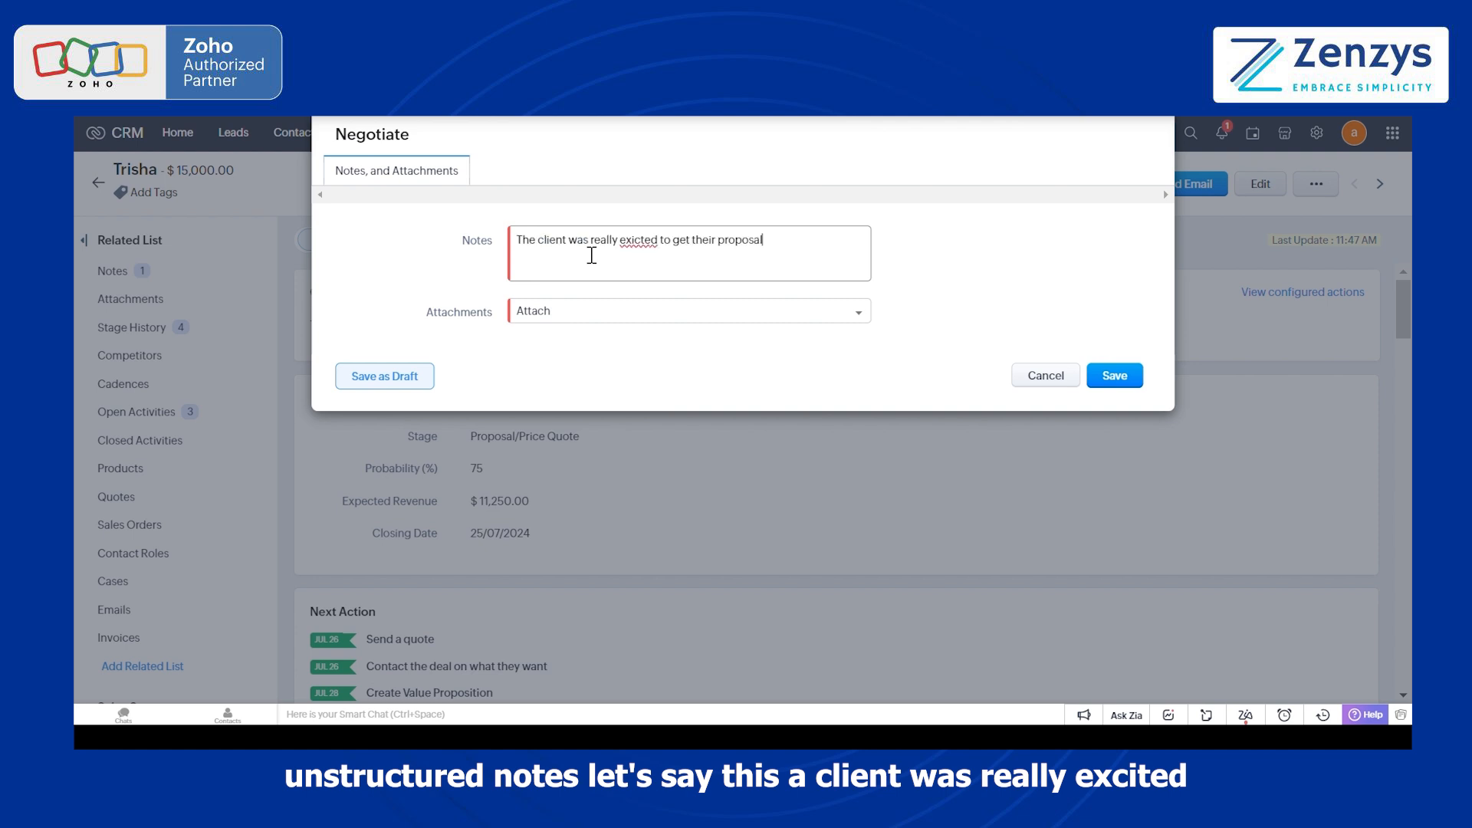
left_click(602, 313)
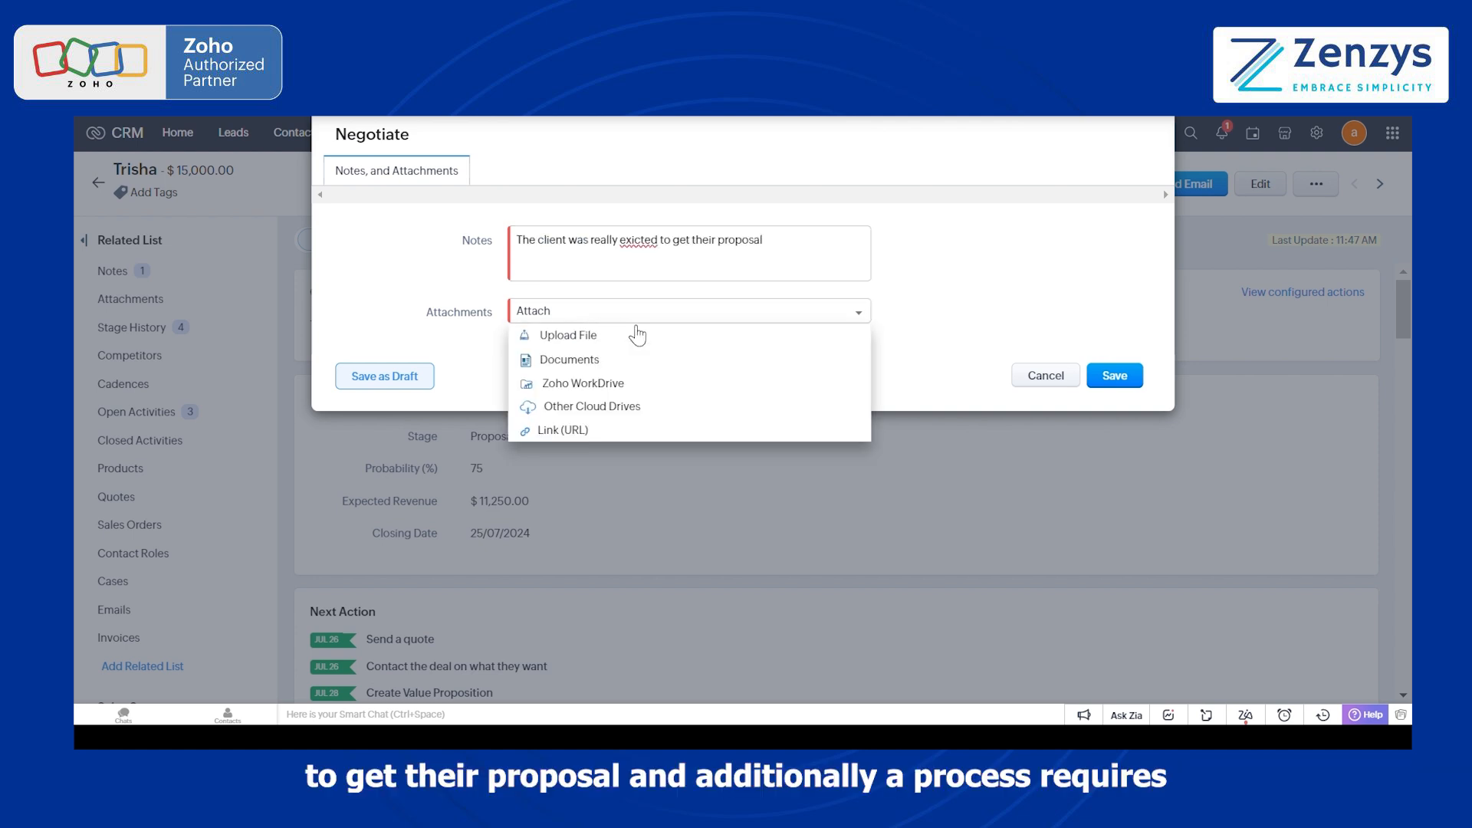
left_click(608, 337)
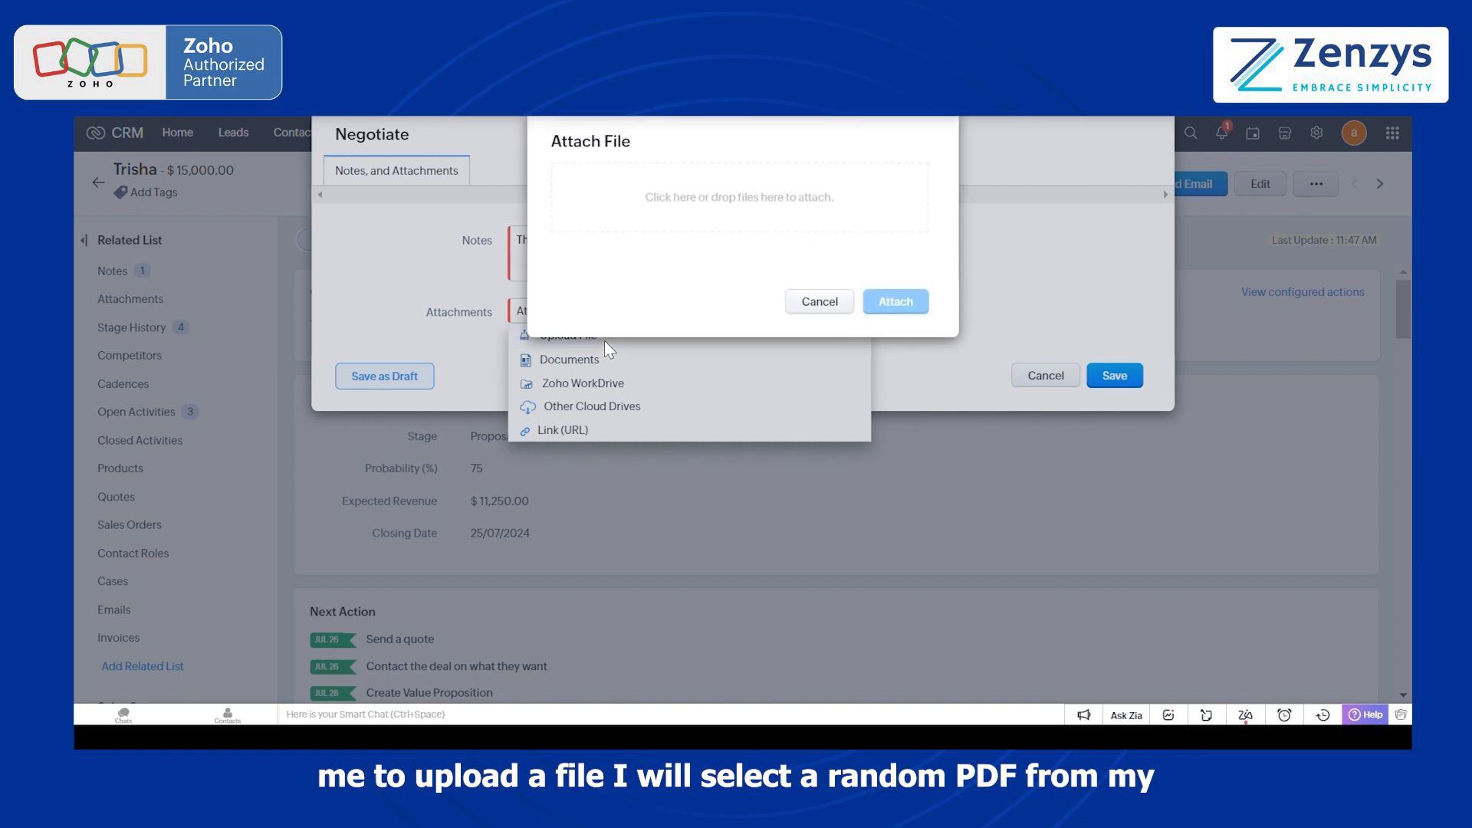
left_click(705, 199)
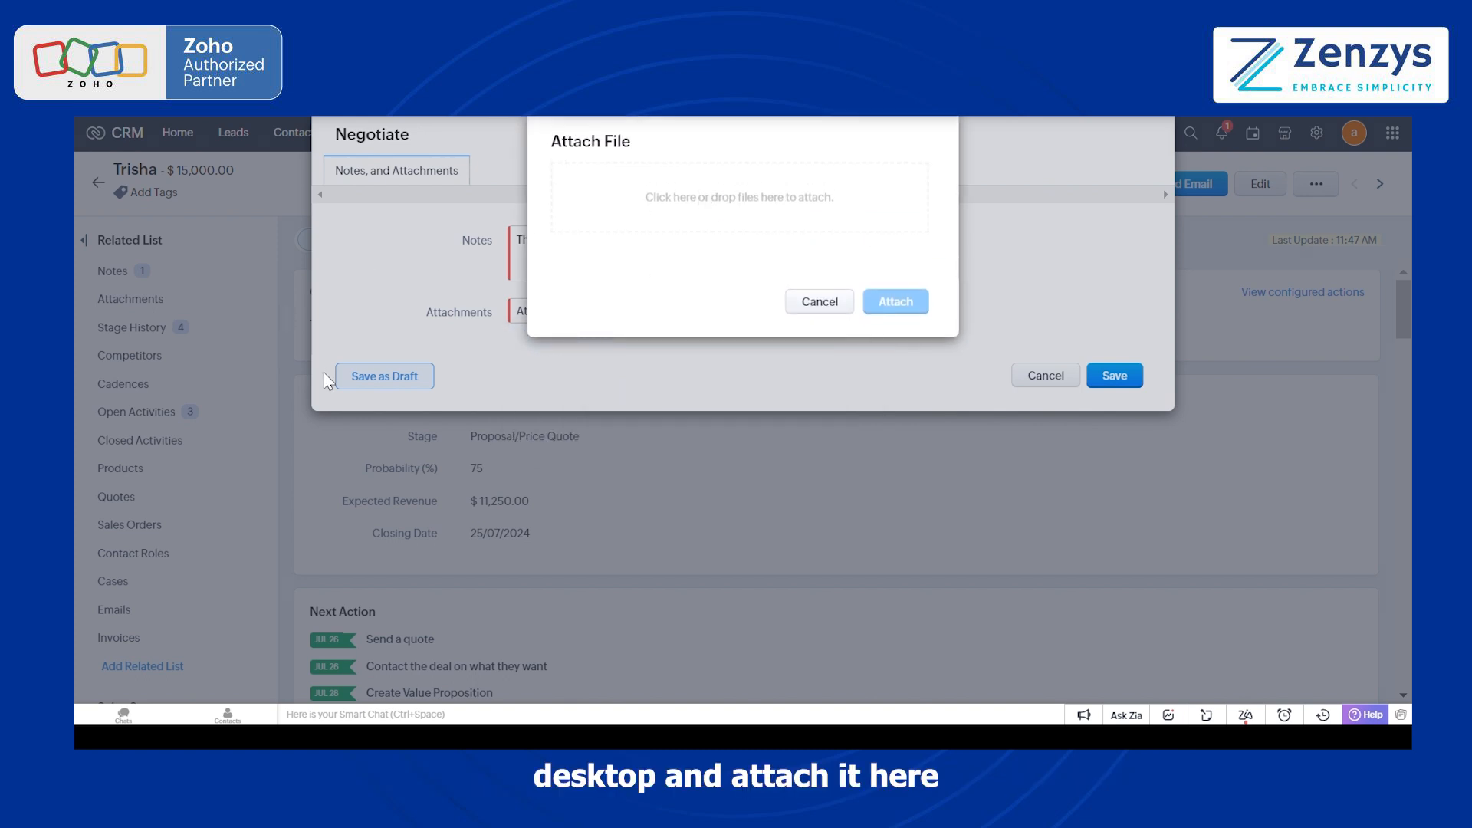
left_click(548, 485)
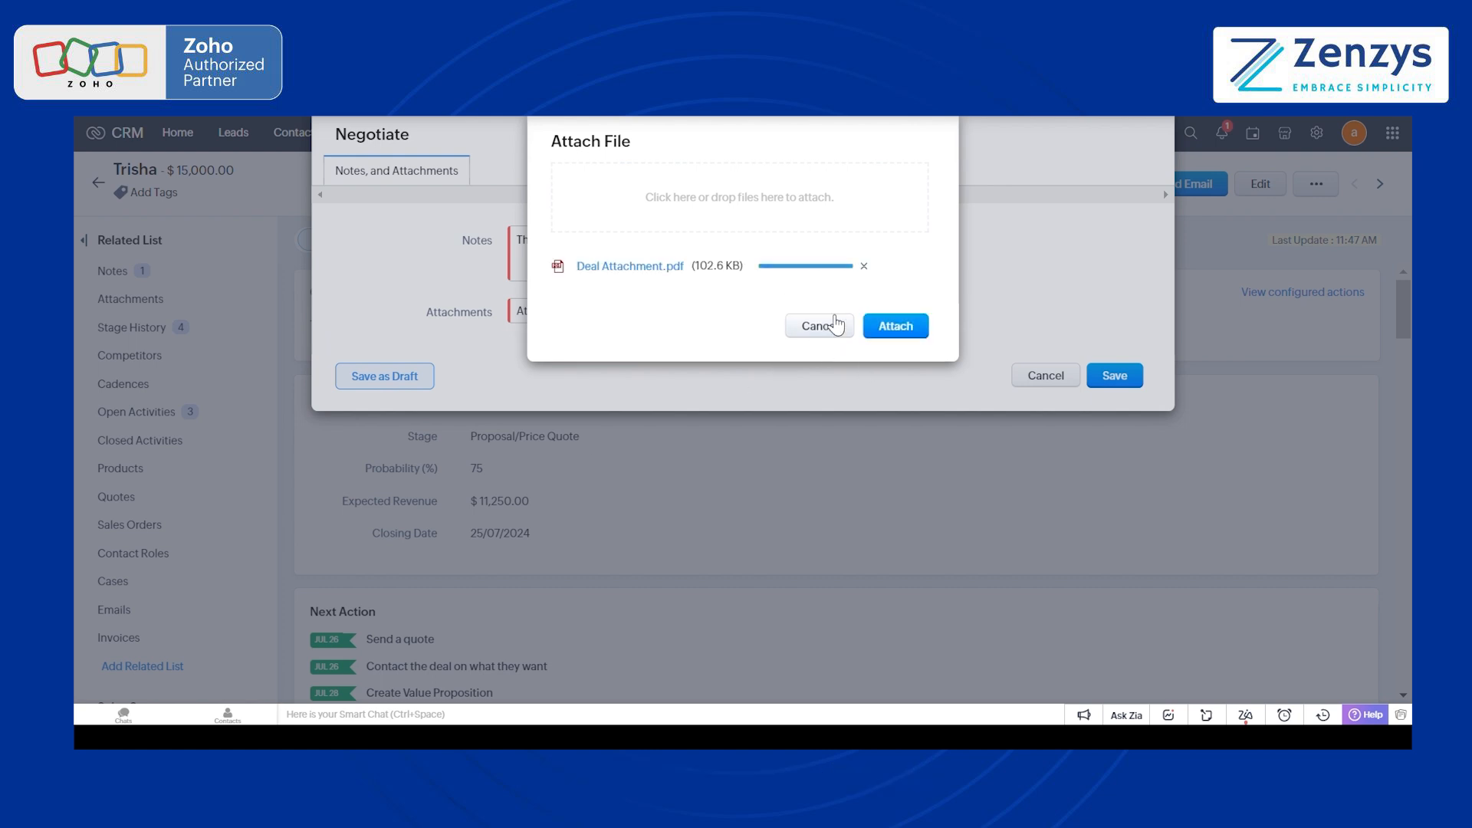
left_click(891, 326)
left_click(1107, 398)
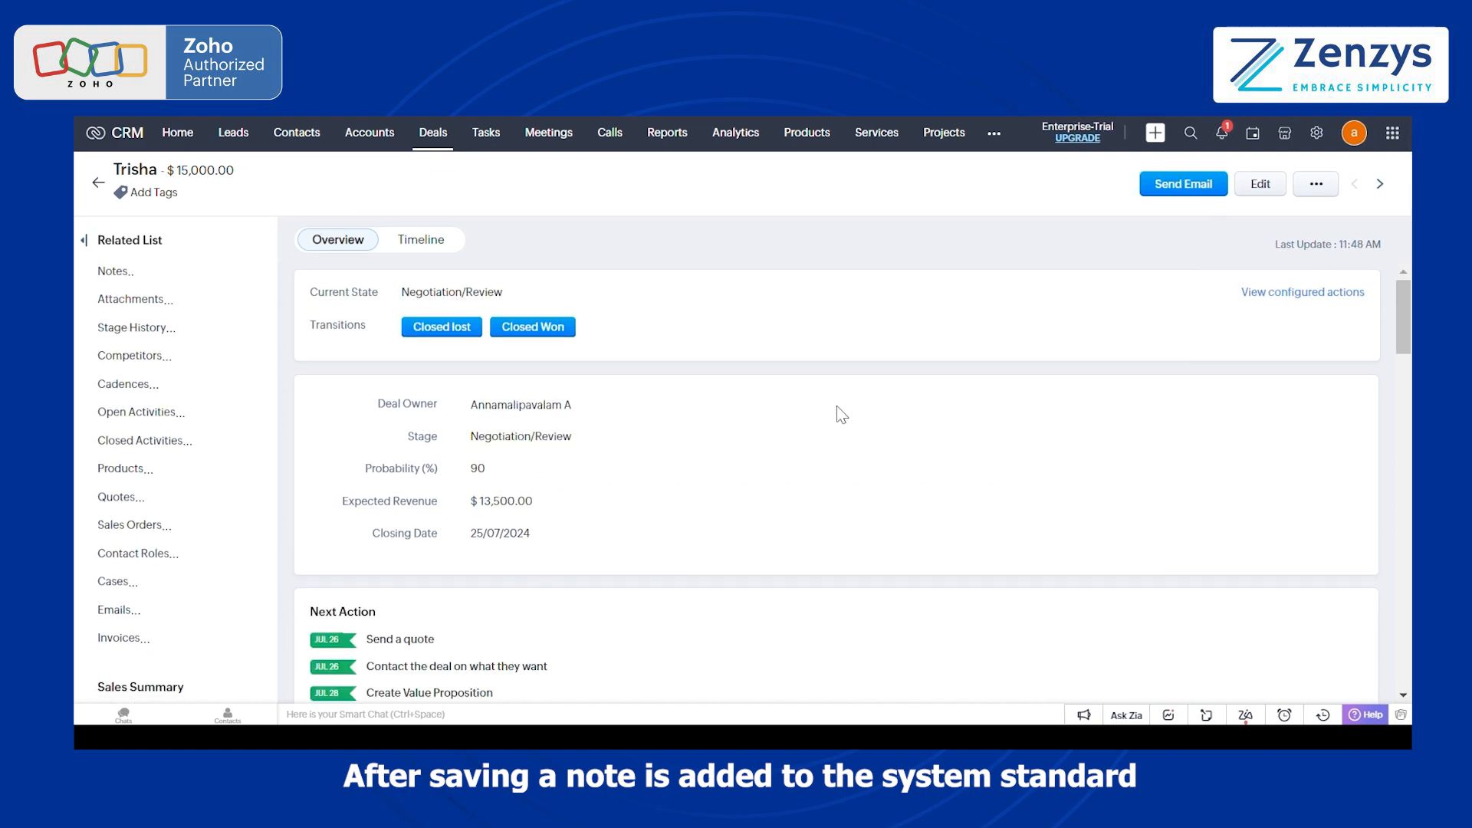
Step: Close the deal through the Closed Won transition, accepting the prefilled amount and closing date
scroll(707, 470, "down", 5)
scroll(707, 471, "down", 6)
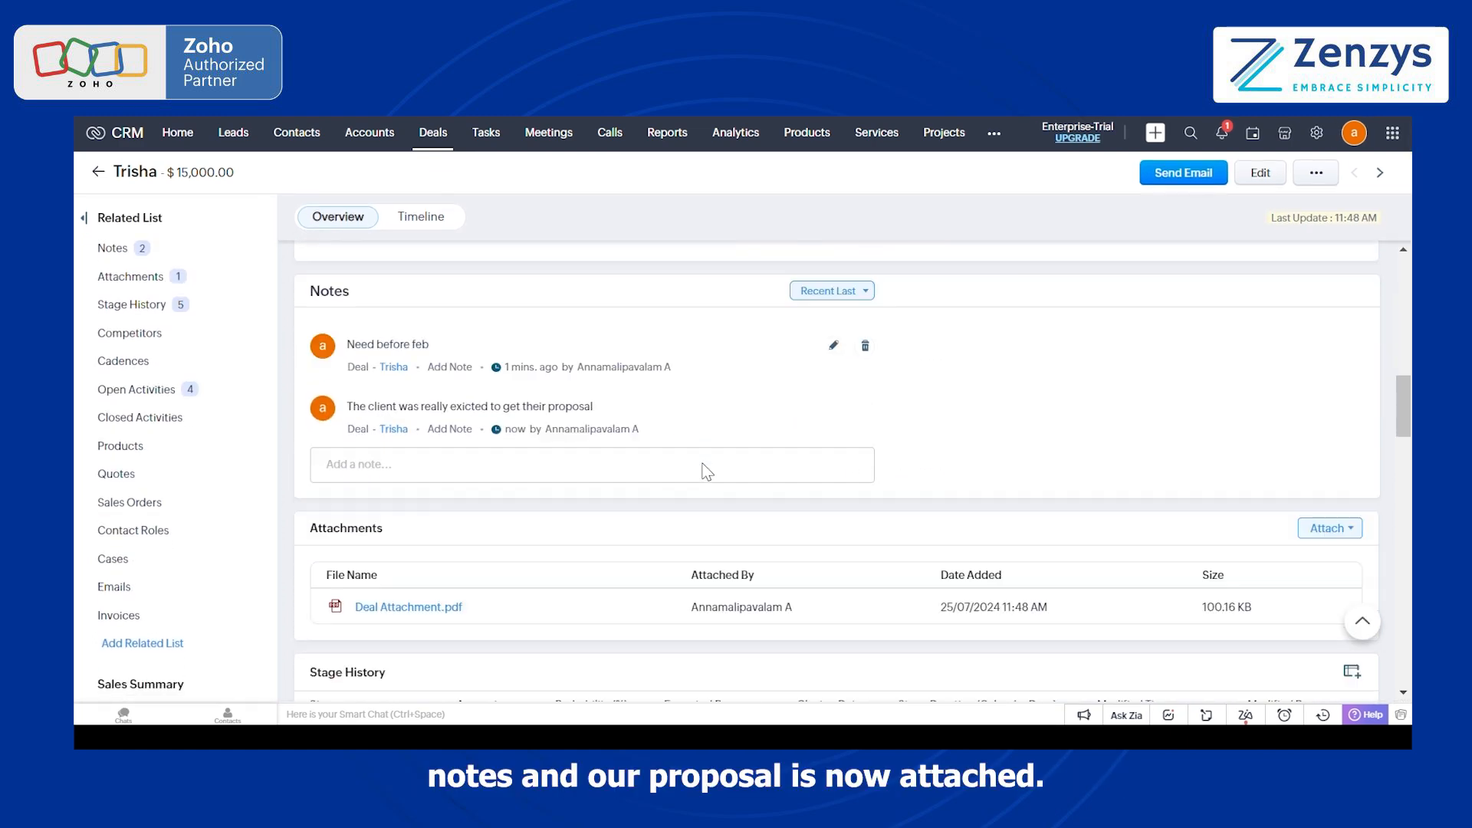
scroll(637, 524, "up", 3)
scroll(637, 524, "up", 10)
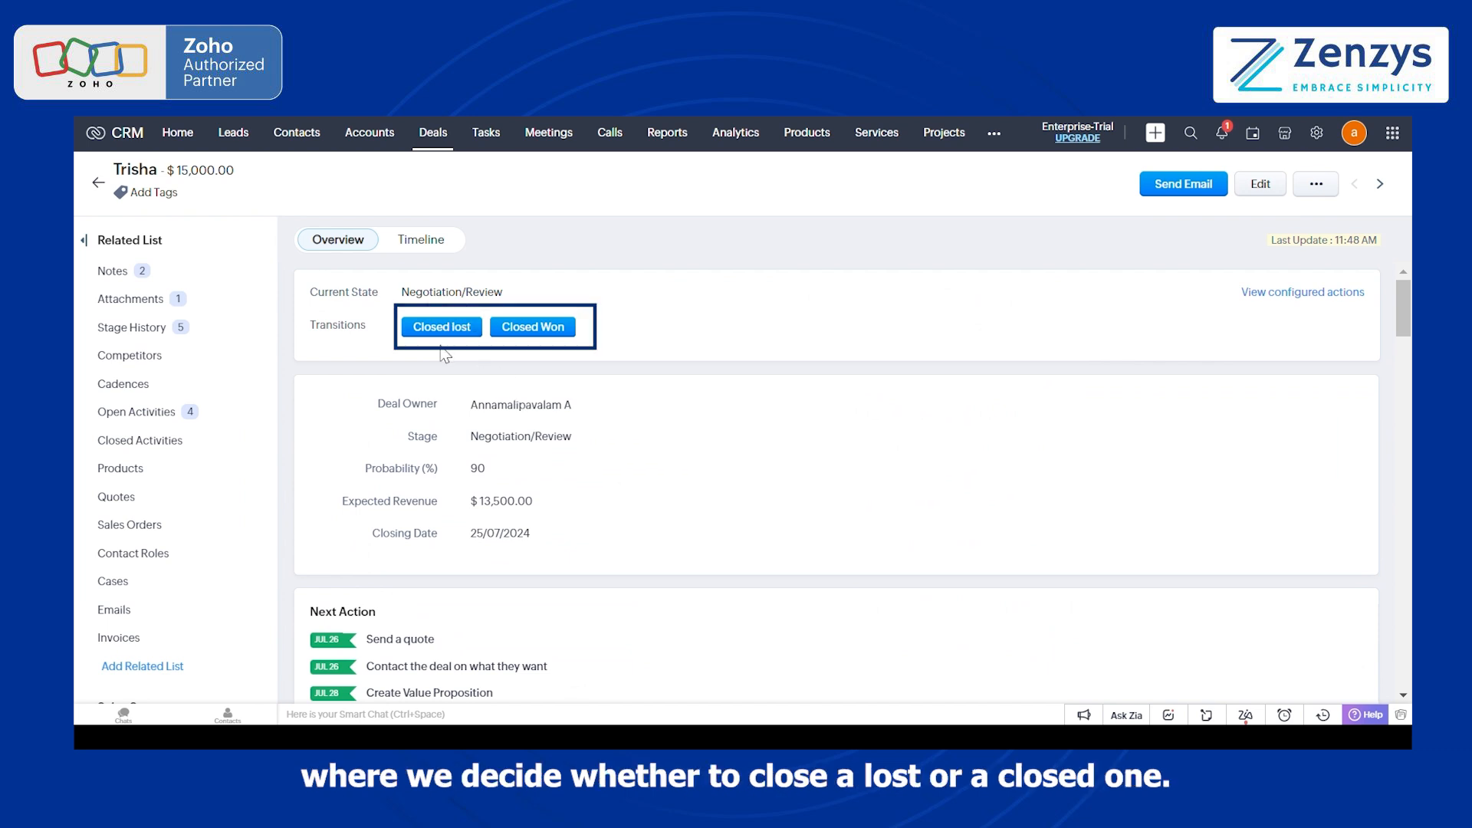
left_click(555, 331)
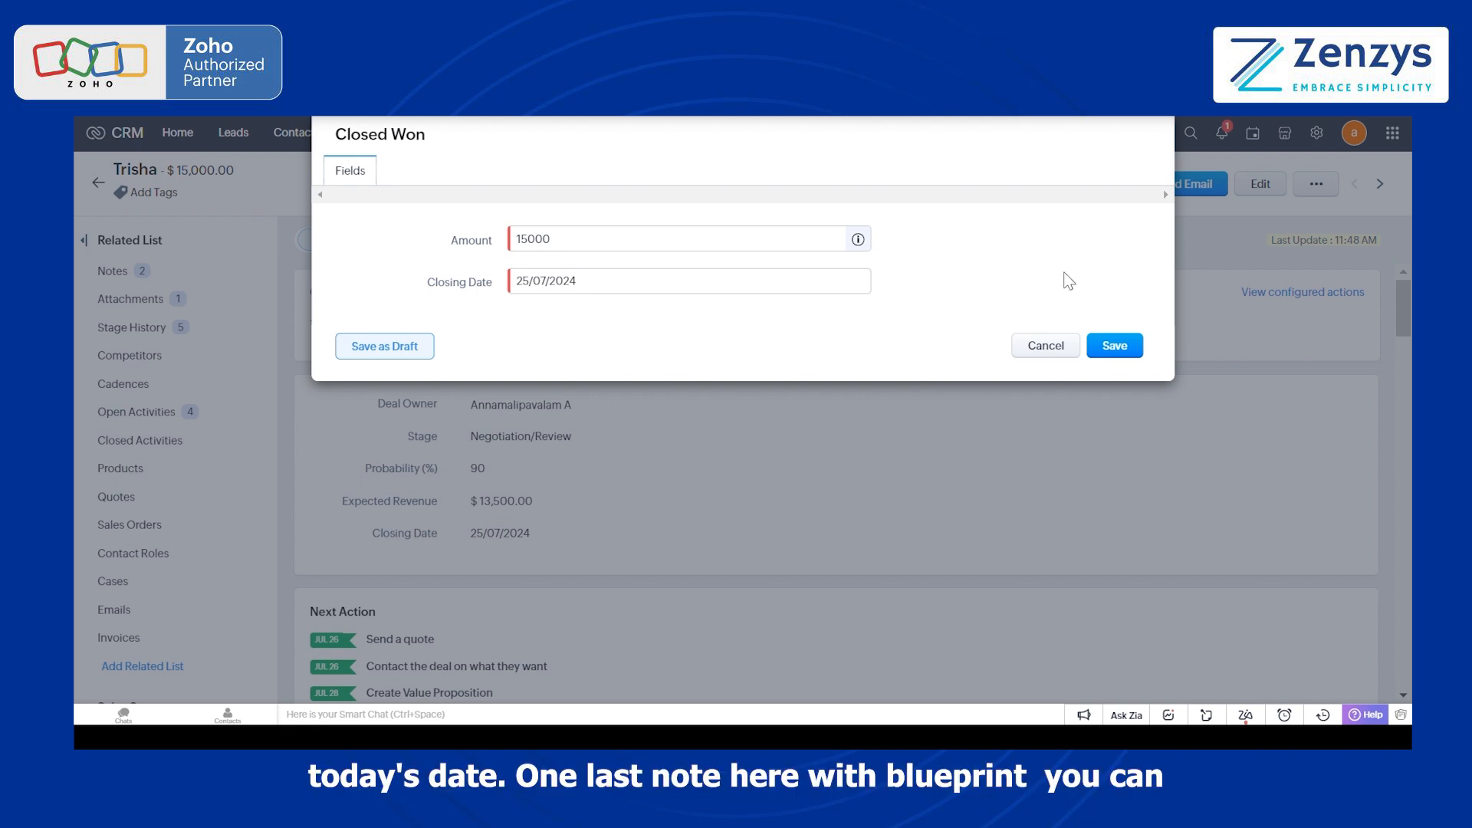
left_click(1124, 344)
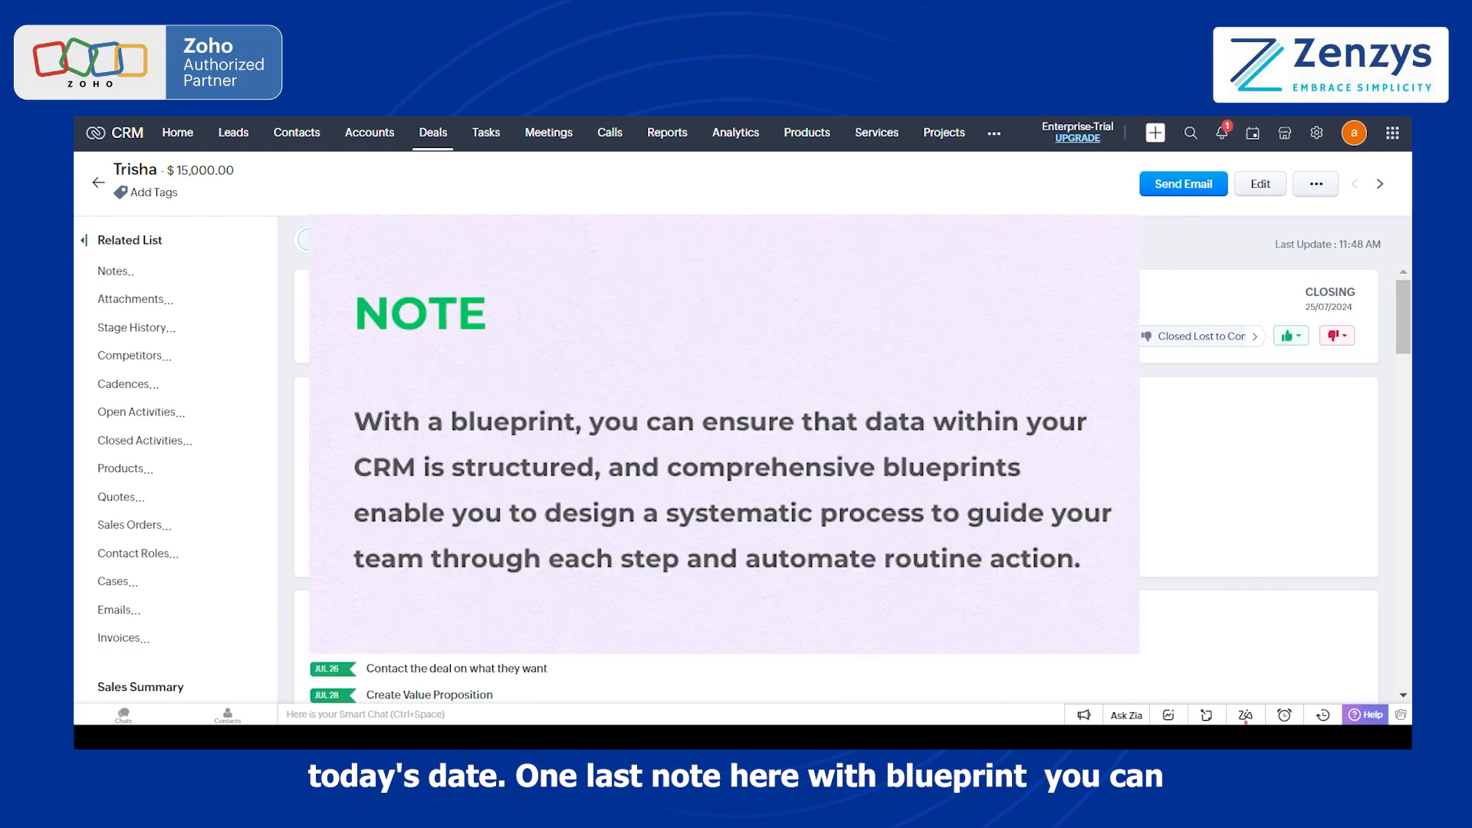
scroll(1013, 380, "down", 5)
scroll(836, 460, "up", 5)
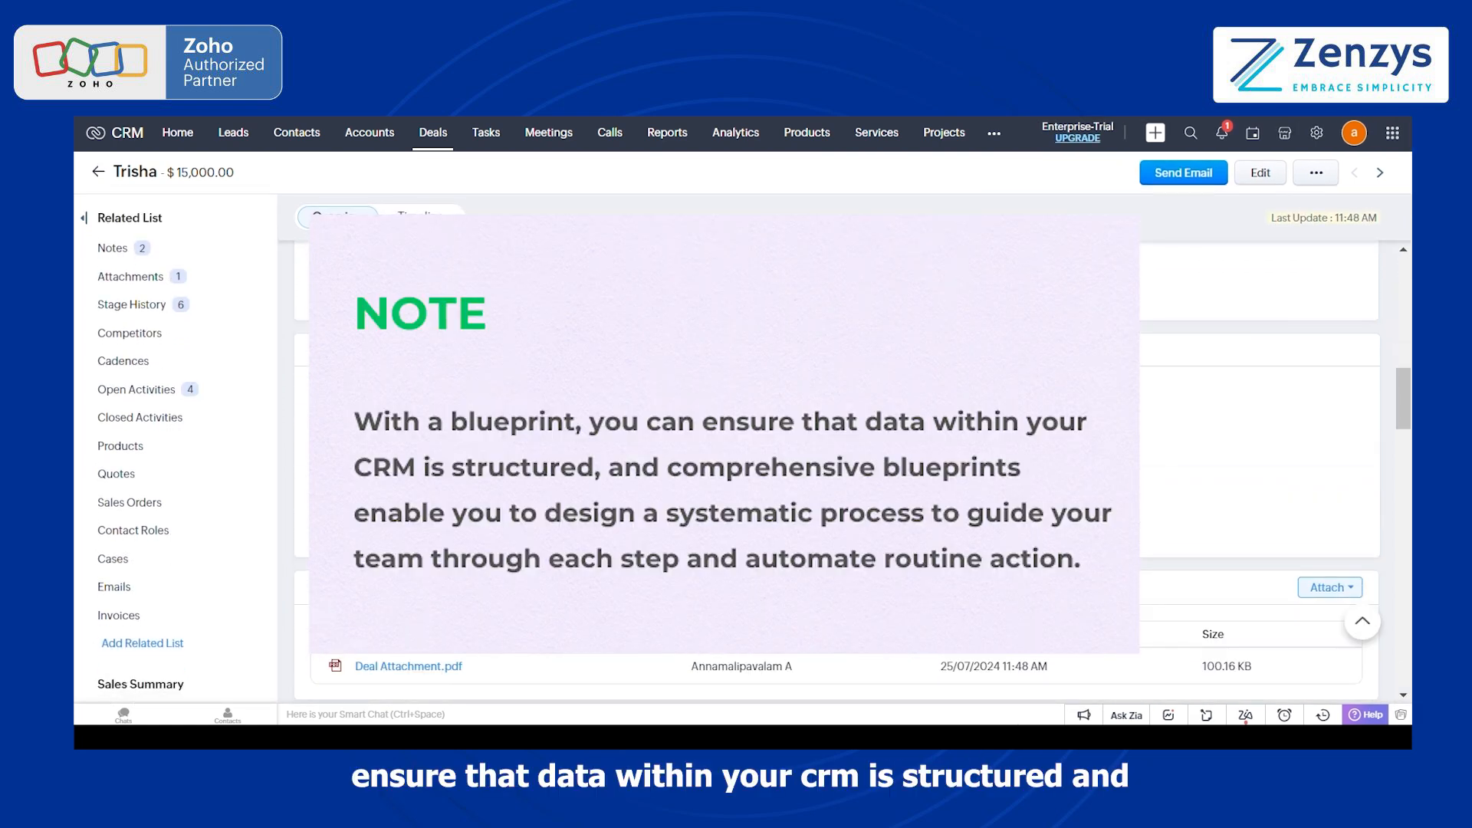